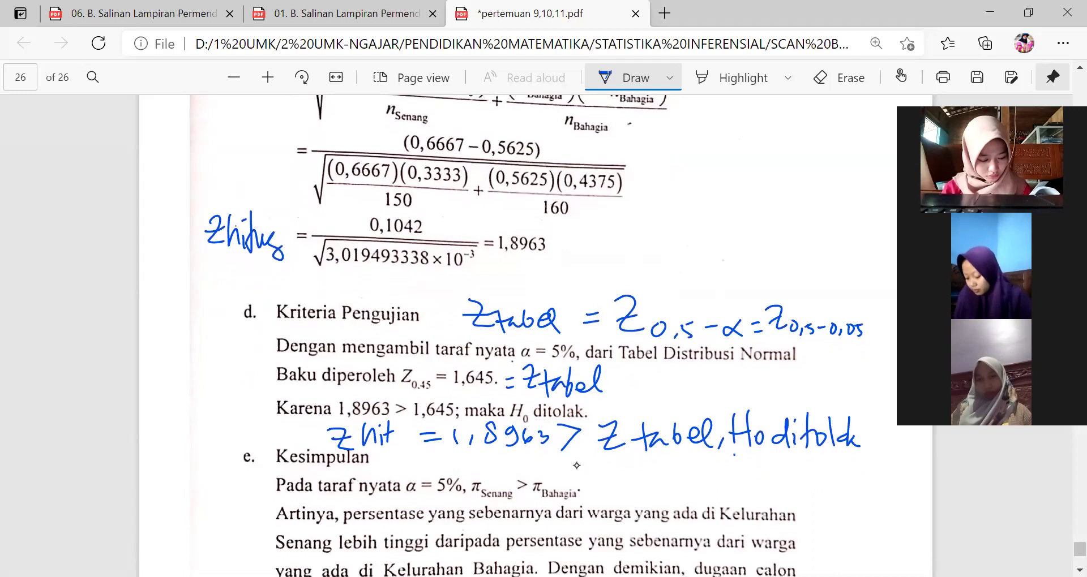
Handwrite "H1 diterima" in blue beneath the "Ho ditolak" note beside the Kesimpulan section.
{"action": "left_click_drag", "start_coordinate": [731, 456], "coordinate": [731, 488]}
{"action": "left_click_drag", "start_coordinate": [731, 472], "coordinate": [746, 469]}
{"action": "left_click_drag", "start_coordinate": [746, 454], "coordinate": [746, 489]}
{"action": "left_click_drag", "start_coordinate": [757, 477], "coordinate": [757, 487]}
{"action": "left_click_drag", "start_coordinate": [771, 475], "coordinate": [773, 464]}
{"action": "mouse_move", "coordinate": [773, 464]}
{"action": "left_mouse_down"}
{"action": "mouse_move", "coordinate": [766, 487]}
{"action": "mouse_move", "coordinate": [795, 490]}
{"action": "mouse_move", "coordinate": [811, 469]}
{"action": "left_mouse_up"}
{"action": "left_click_drag", "start_coordinate": [802, 479], "coordinate": [858, 492]}
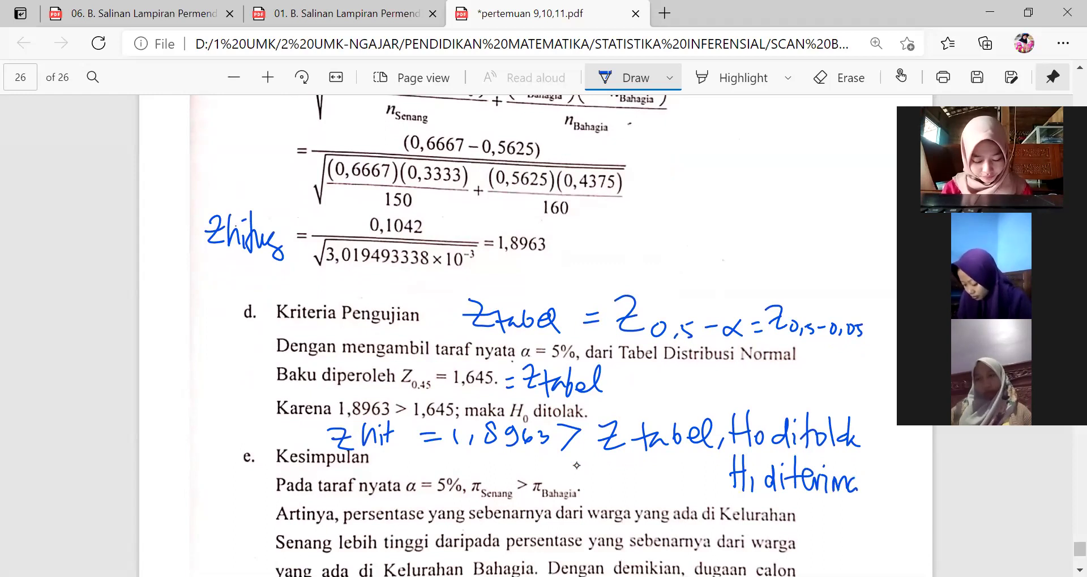
Review the two-proportion example's hypotheses, supporting quantities and conclusion on pages 25 and 26.
{"action": "scroll", "coordinate": [576, 465], "scroll_direction": "up", "scroll_amount": 10}
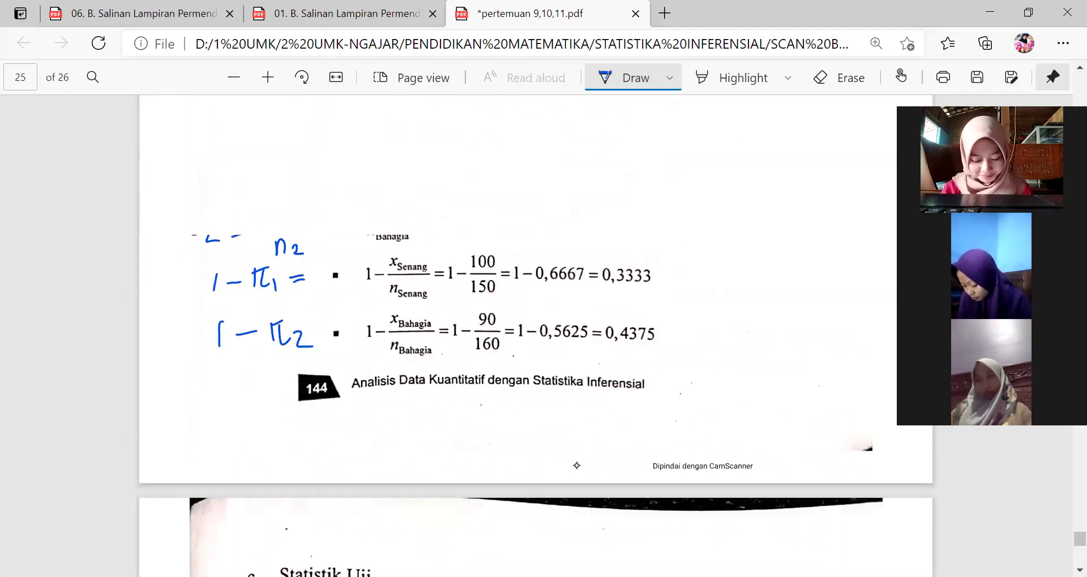
{"action": "scroll", "coordinate": [576, 465], "scroll_direction": "up", "scroll_amount": 5}
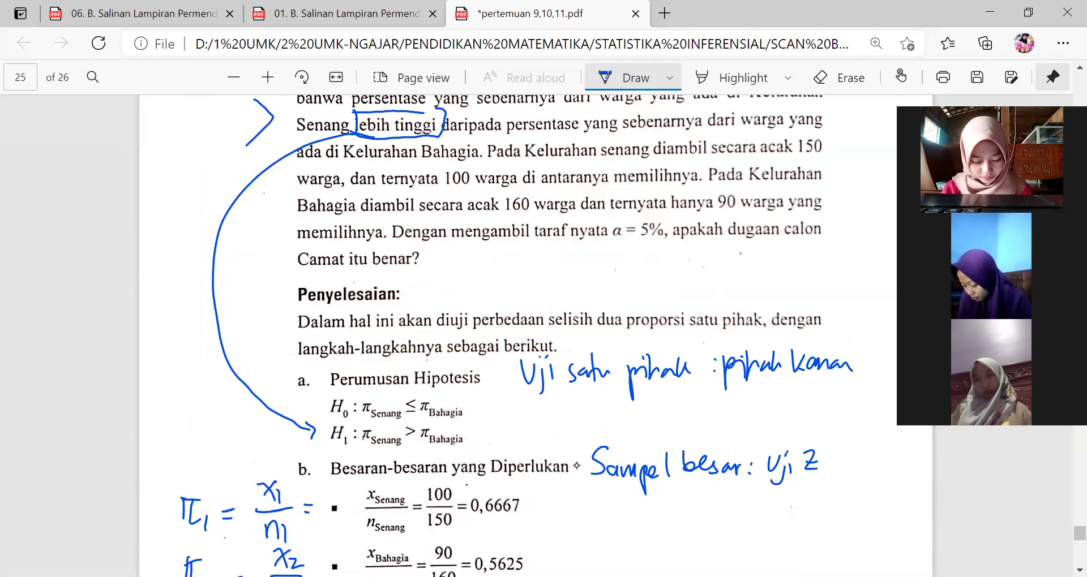
{"action": "scroll", "coordinate": [576, 465], "scroll_direction": "down", "scroll_amount": 15}
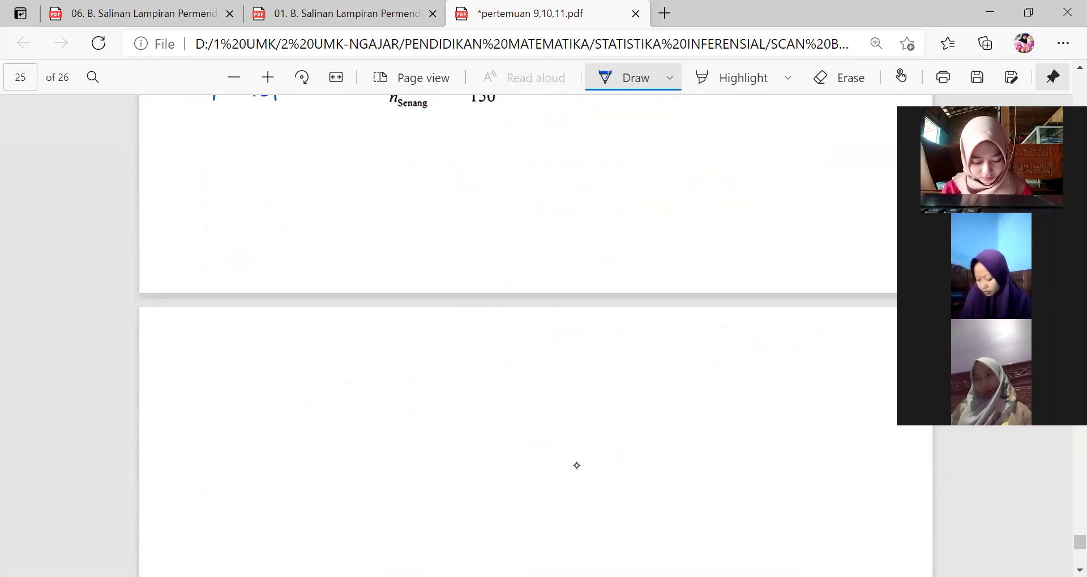
{"action": "scroll", "coordinate": [576, 465], "scroll_direction": "up", "scroll_amount": 1}
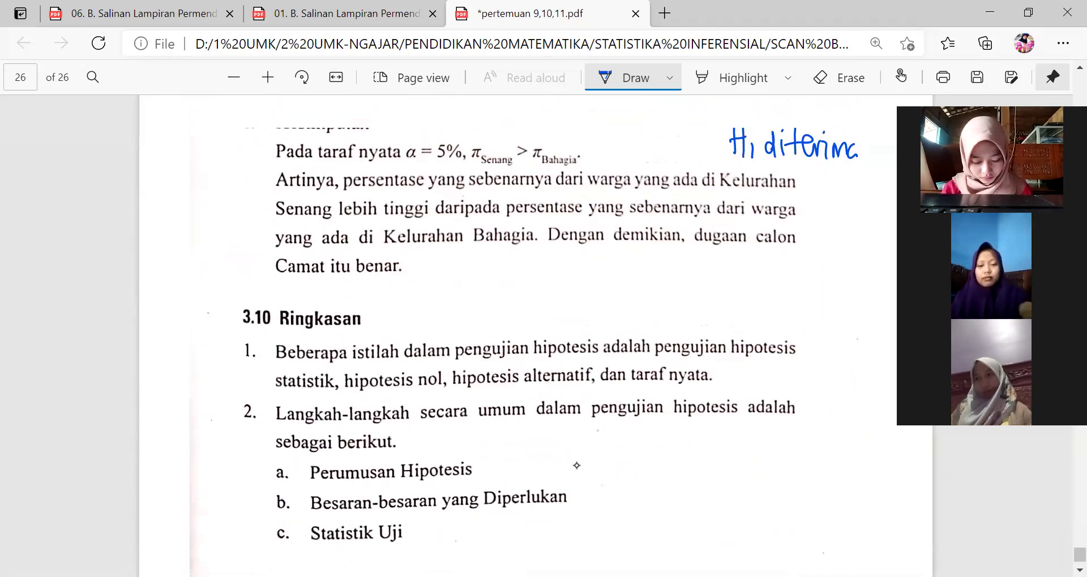
{"action": "scroll", "coordinate": [576, 466], "scroll_direction": "up", "scroll_amount": 1}
{"action": "scroll", "coordinate": [576, 465], "scroll_direction": "up", "scroll_amount": 1}
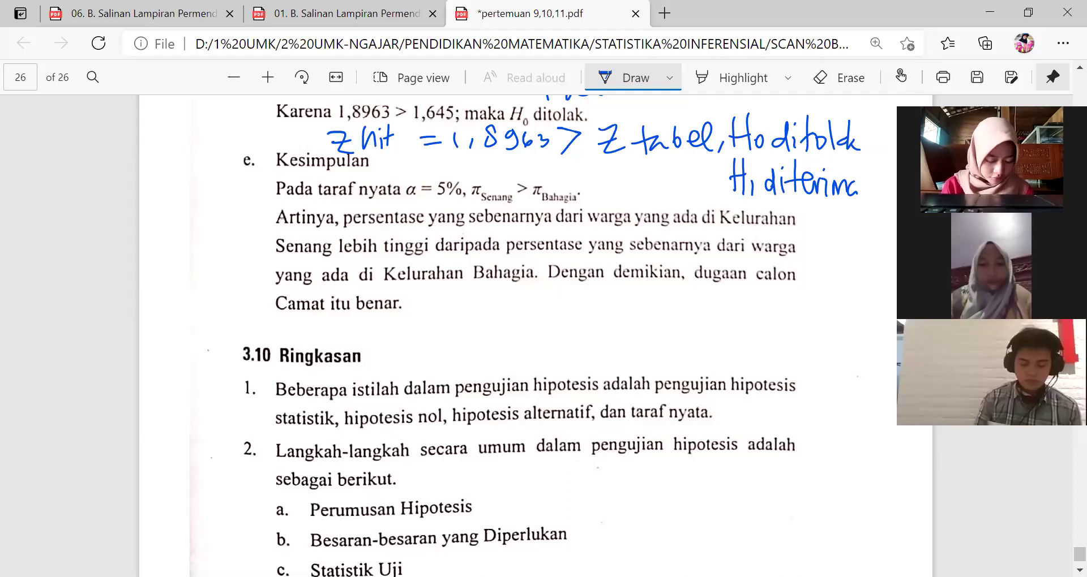
{"action": "scroll", "coordinate": [730, 264], "scroll_direction": "up", "scroll_amount": 4}
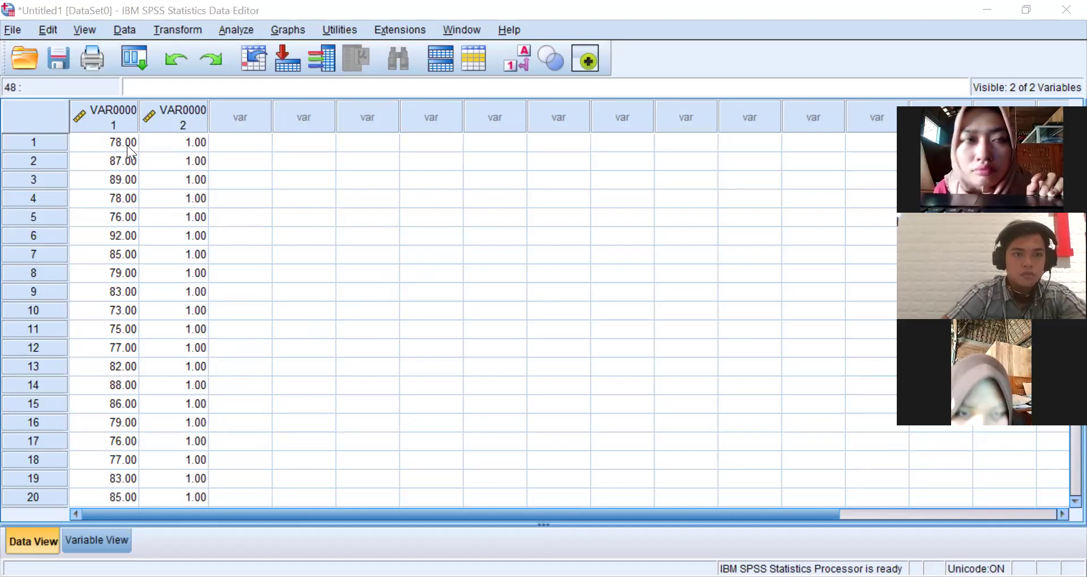
In SPSS, examine the VAR00001 scores and VAR00002 group codes for the first group in rows 1–25 and the second in rows 26–48.
{"action": "left_click_drag", "start_coordinate": [124, 139], "coordinate": [96, 488]}
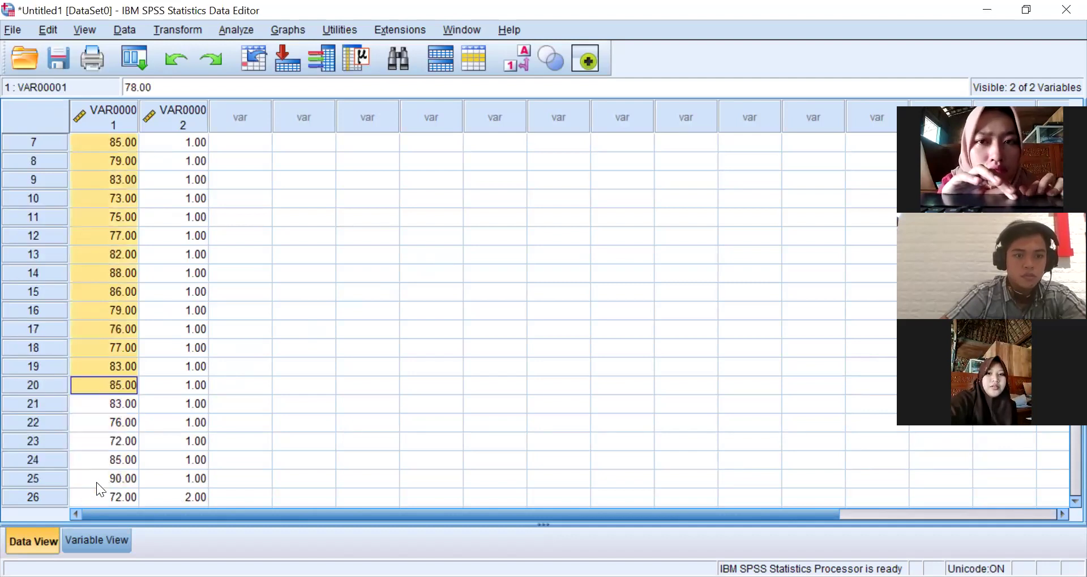
{"action": "left_click", "coordinate": [96, 478]}
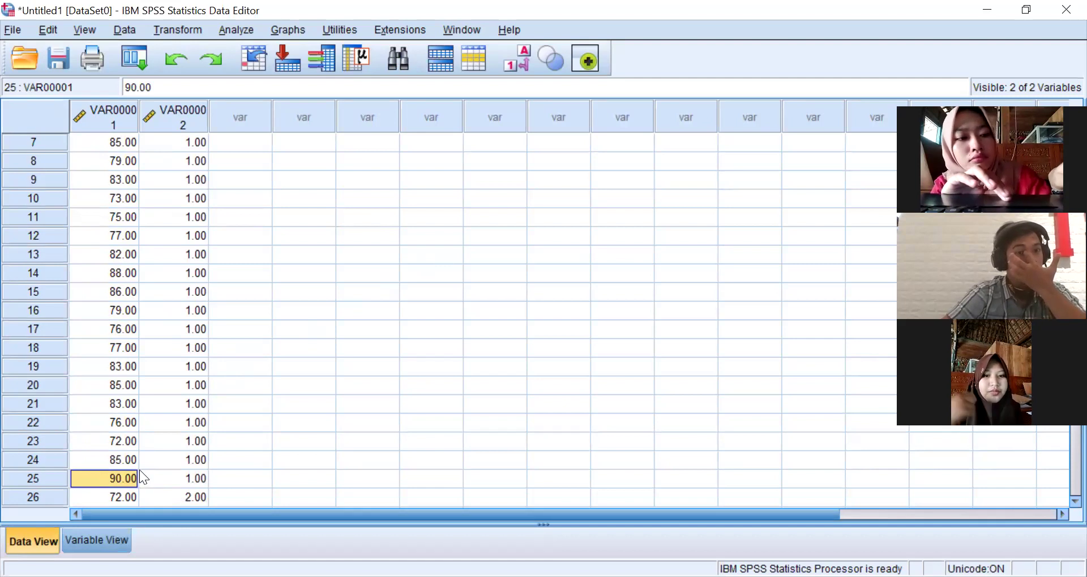
{"action": "scroll", "coordinate": [140, 473], "scroll_direction": "down", "scroll_amount": 3}
{"action": "left_click", "coordinate": [128, 331]}
{"action": "left_click_drag", "start_coordinate": [128, 333], "coordinate": [117, 439]}
{"action": "scroll", "coordinate": [150, 446], "scroll_direction": "up", "scroll_amount": 2}
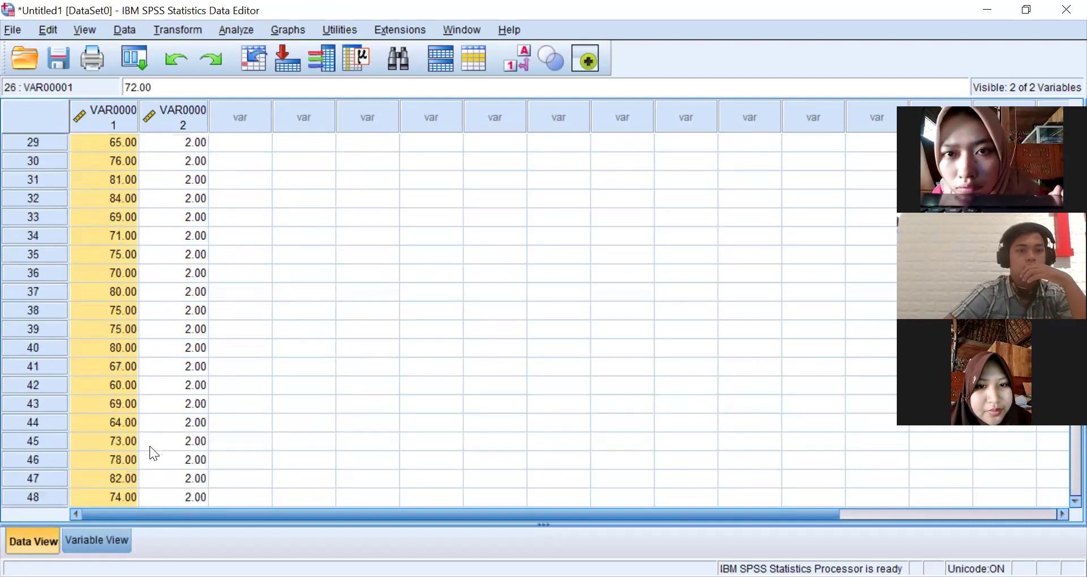
{"action": "scroll", "coordinate": [149, 453], "scroll_direction": "up", "scroll_amount": 3}
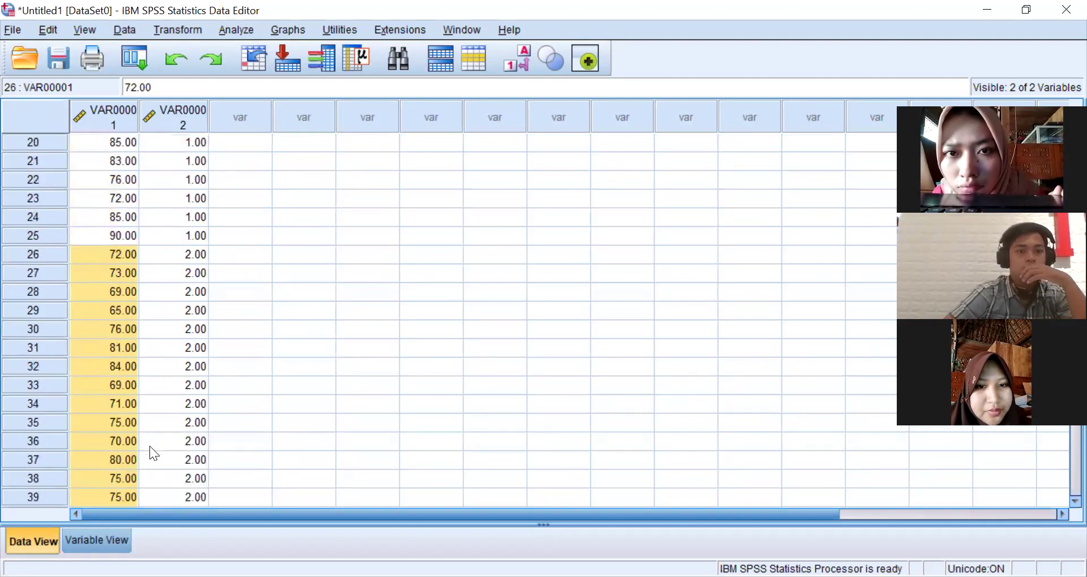
{"action": "left_click", "coordinate": [180, 254]}
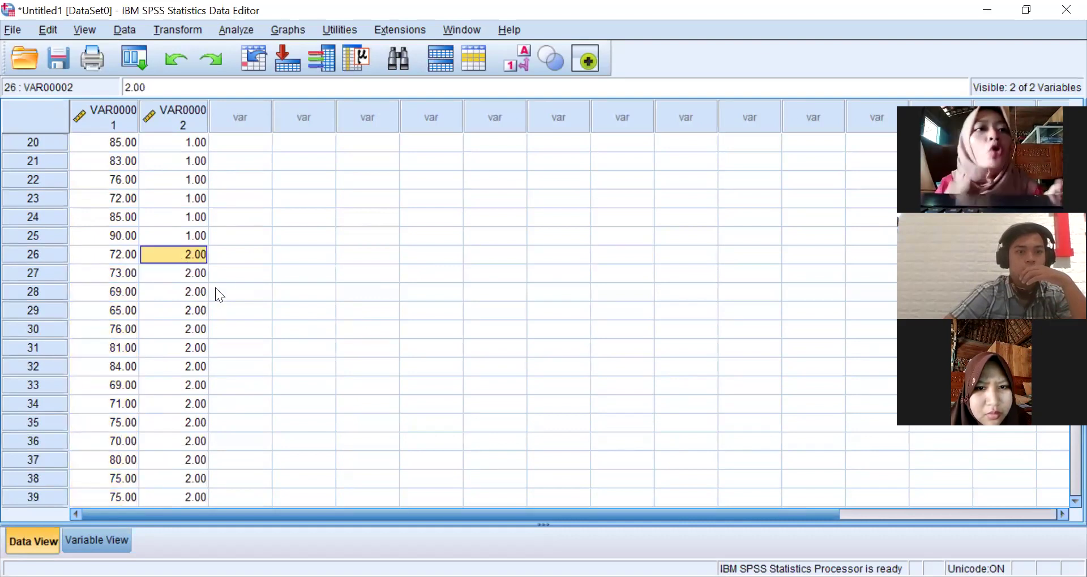
{"action": "left_click_drag", "start_coordinate": [178, 276], "coordinate": [175, 442]}
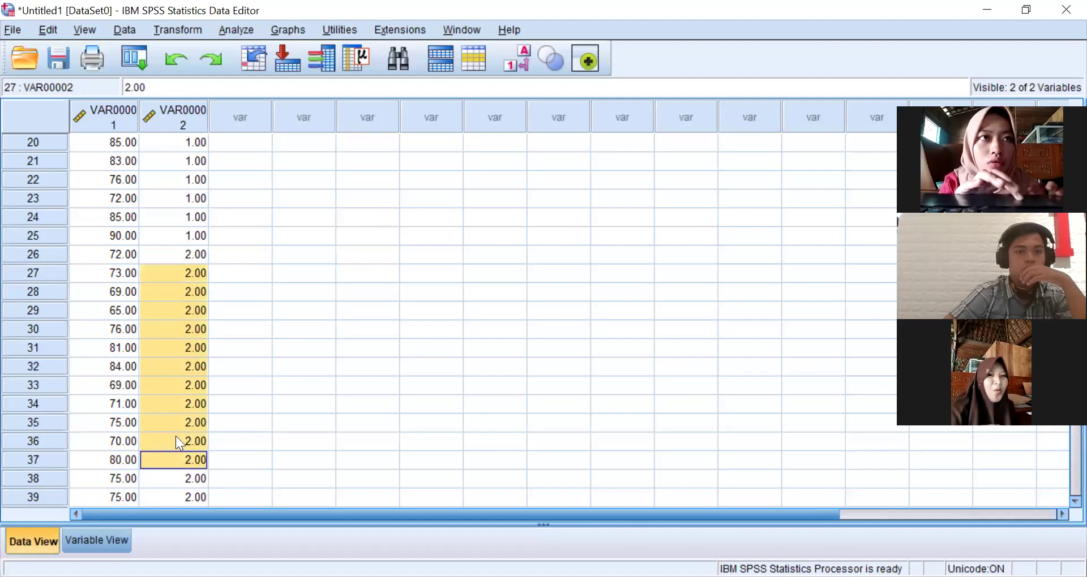
{"action": "left_click", "coordinate": [185, 267]}
Clear the group codes in rows 2 to 25 of VAR00002.
{"action": "scroll", "coordinate": [151, 320], "scroll_direction": "up", "scroll_amount": 6}
{"action": "left_click_drag", "start_coordinate": [177, 158], "coordinate": [180, 199]}
{"action": "left_click_drag", "start_coordinate": [182, 247], "coordinate": [187, 379]}
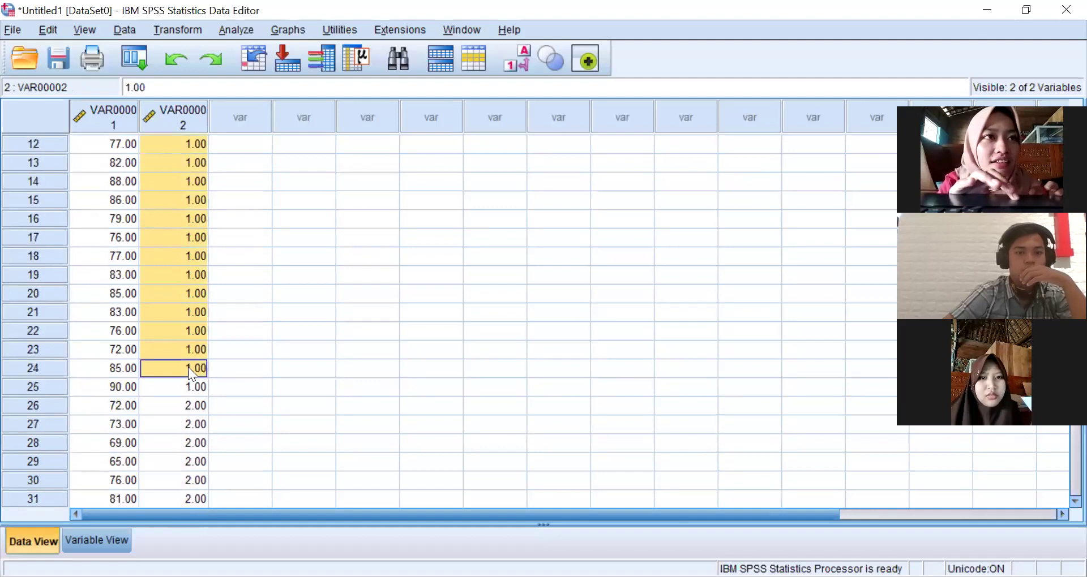
{"action": "key", "text": "shift+Down"}
{"action": "key", "text": "Delete"}
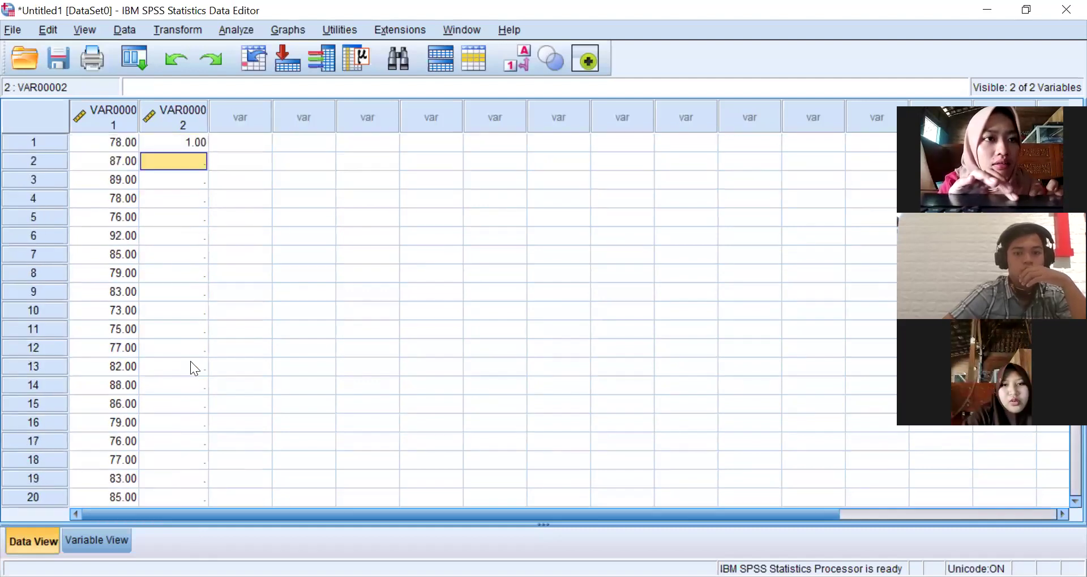
Fill rows 2 to 25 of VAR00002 with the group code 1.00 from row 1.
{"action": "left_click", "coordinate": [188, 146]}
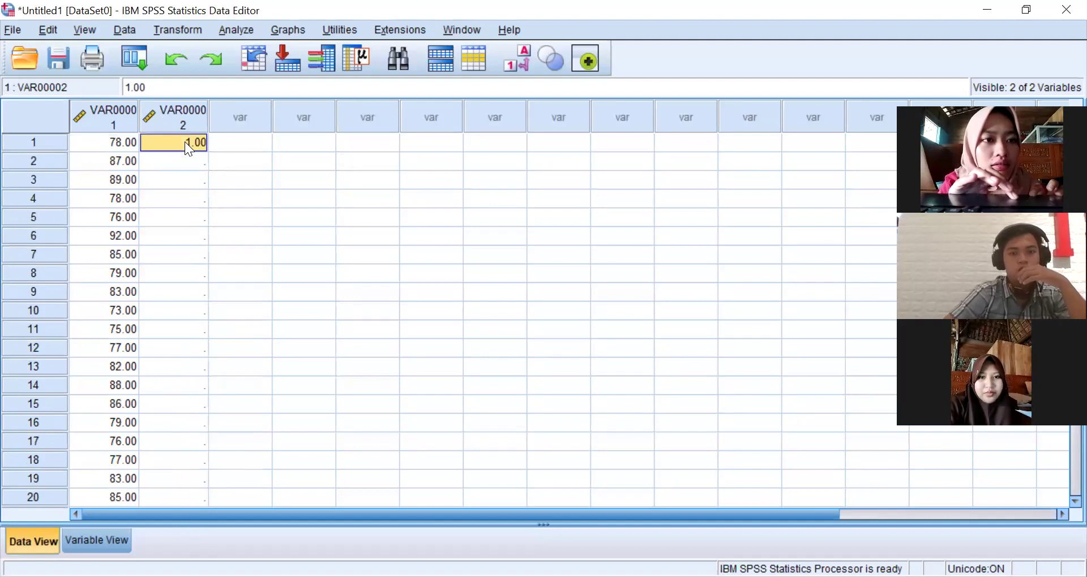
{"action": "left_click_drag", "start_coordinate": [197, 164], "coordinate": [177, 498]}
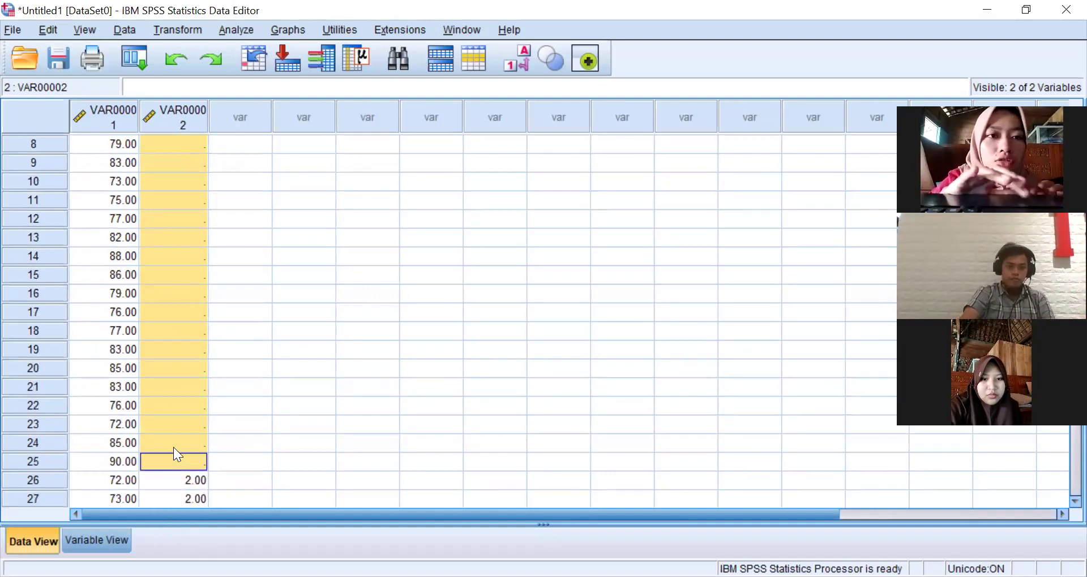
{"action": "type", "text": "1.00 1.00 1.00 1.00 1.00 1.00 1.00 1.00 1.00 1.00 1.00 1.00 1.00 1.00 1.00 1.00 1.00 1.00 1.00 1.00 1.00 1.00 1.00 1.00"}
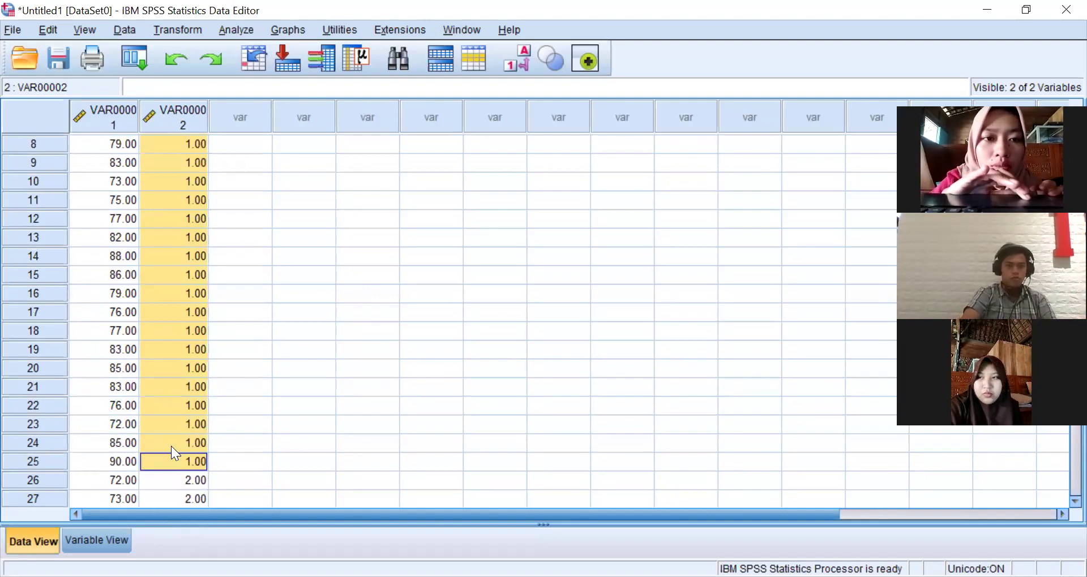
{"action": "scroll", "coordinate": [170, 449], "scroll_direction": "down", "scroll_amount": 1}
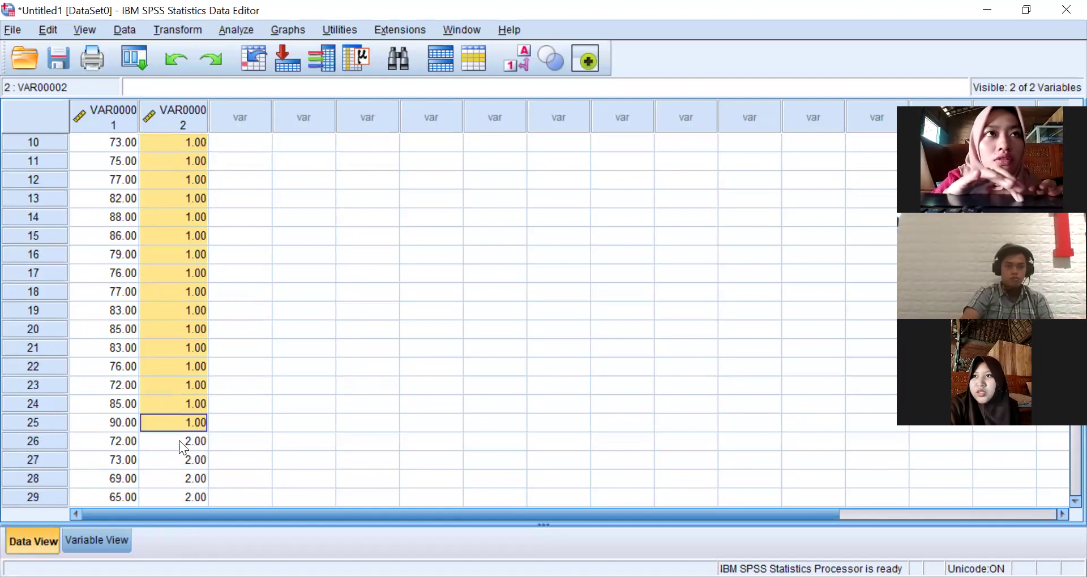
{"action": "scroll", "coordinate": [180, 439], "scroll_direction": "down", "scroll_amount": 2}
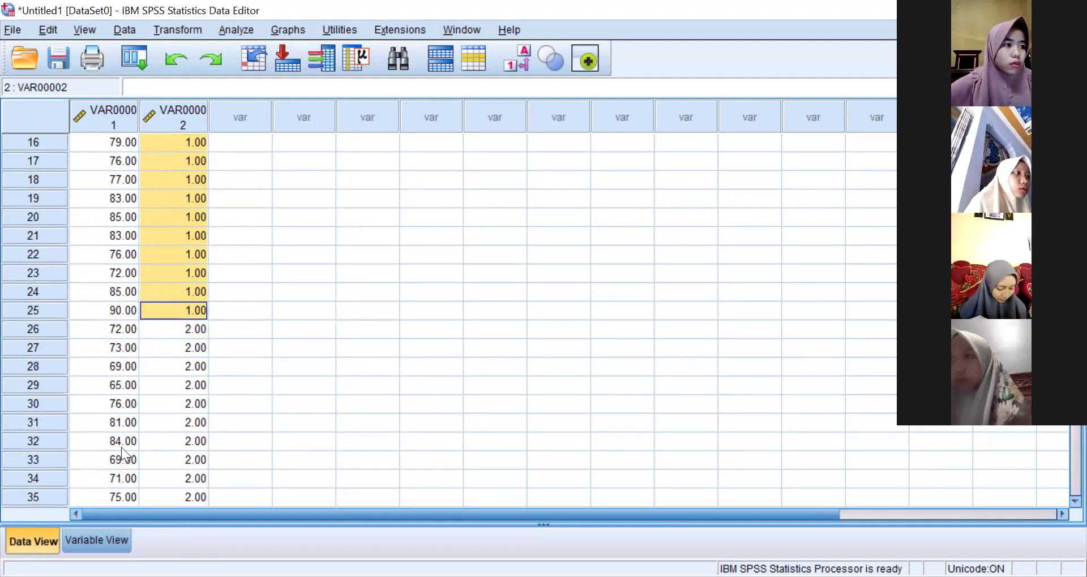
Rename the first variable to HASIL_TES in the variable definitions.
{"action": "left_click", "coordinate": [99, 539]}
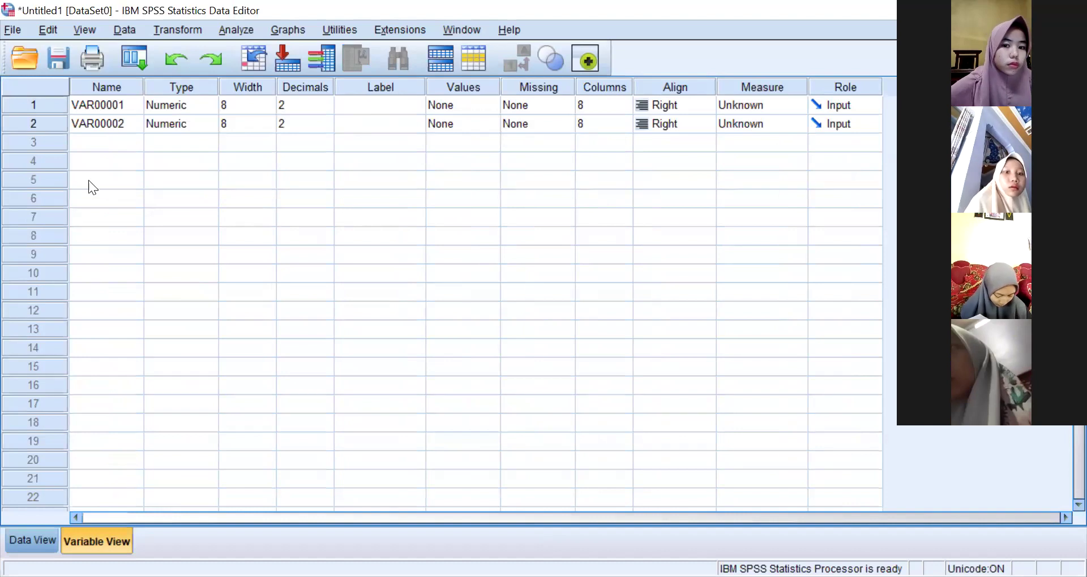
{"action": "left_click", "coordinate": [94, 100]}
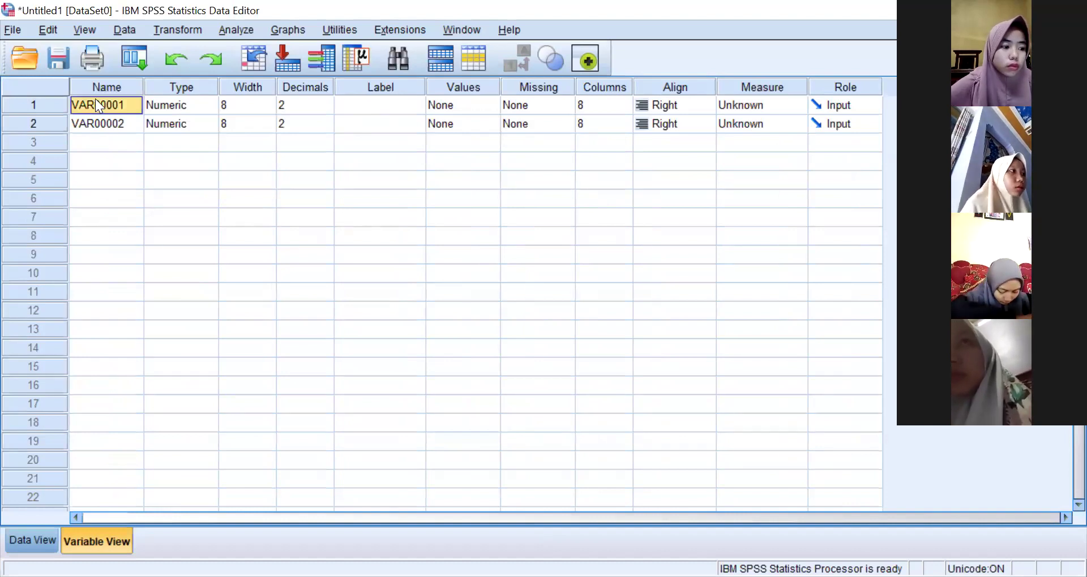
{"action": "type", "text": "HAI"}
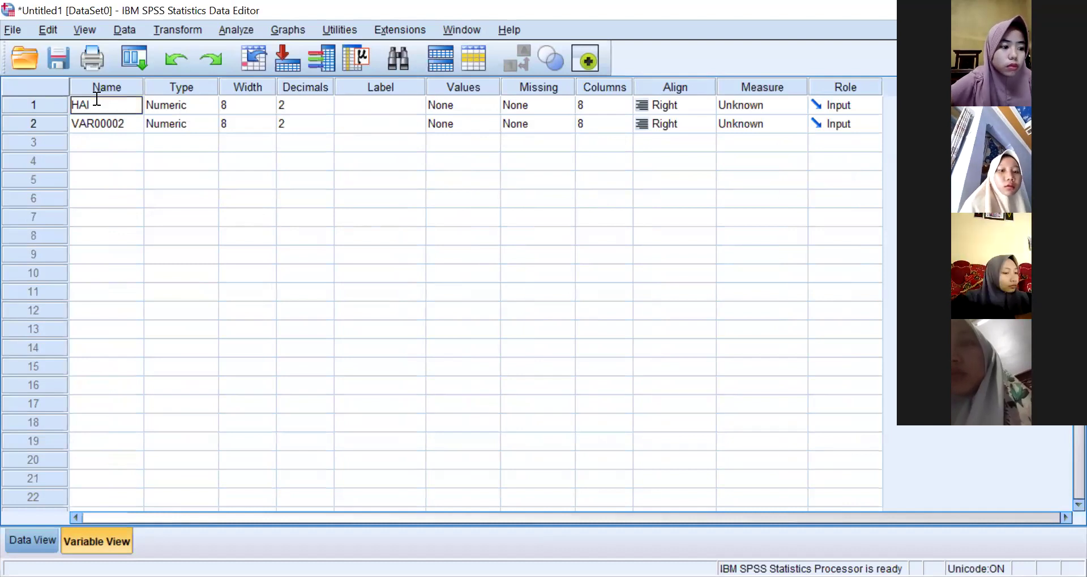
{"action": "type", "text": "L"}
{"action": "key", "text": "BackSpace"}
{"action": "key", "text": "BackSpace"}
{"action": "type", "text": "S"}
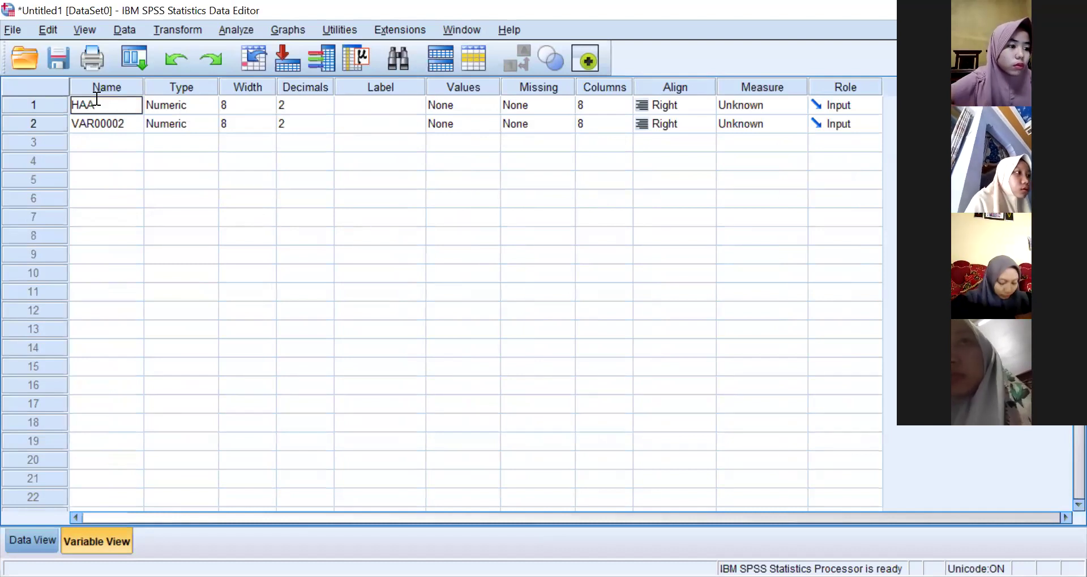
{"action": "type", "text": "IL_"}
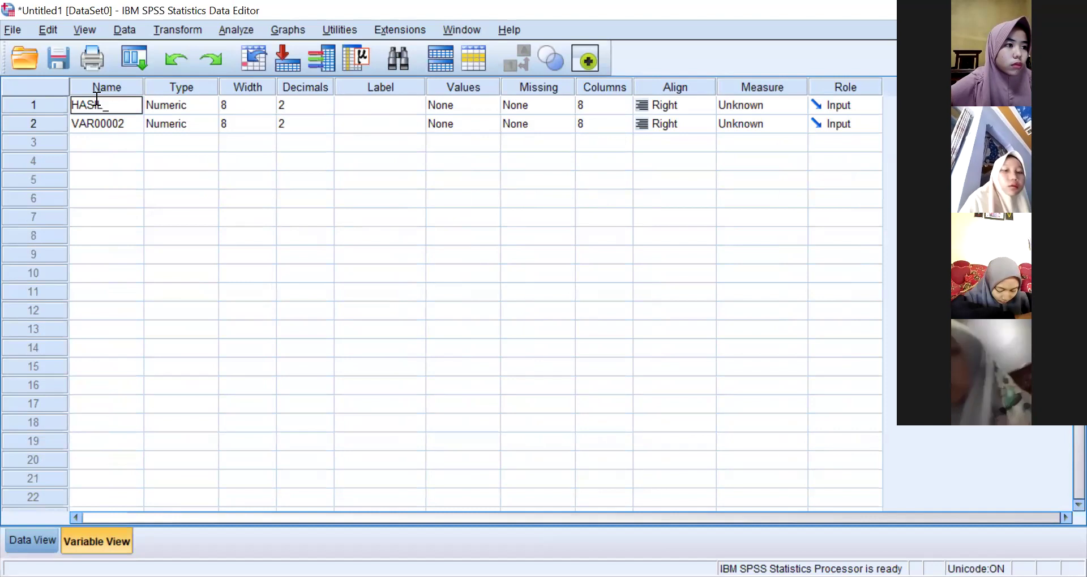
{"action": "type", "text": "TES"}
Rename the second variable to KELOMPOK and check the column headings in the data.
{"action": "left_click", "coordinate": [109, 125]}
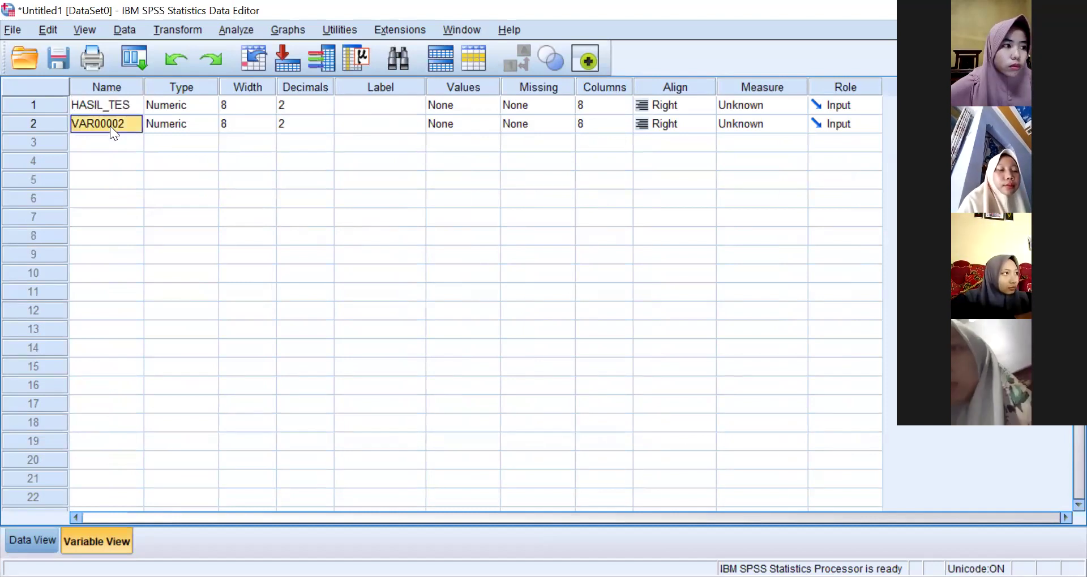
{"action": "type", "text": "KELOMPOK"}
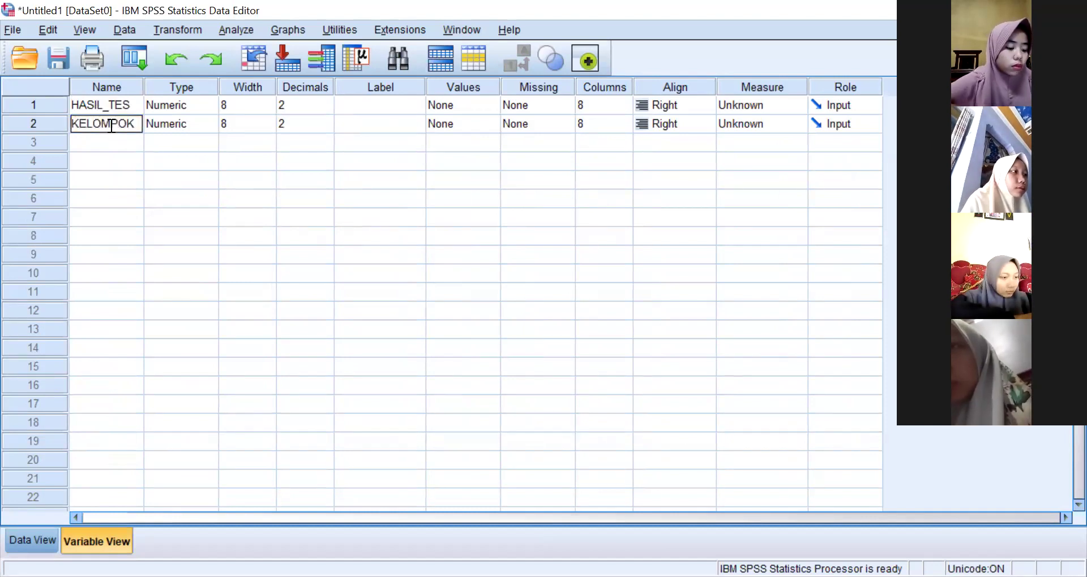
{"action": "left_click", "coordinate": [141, 136]}
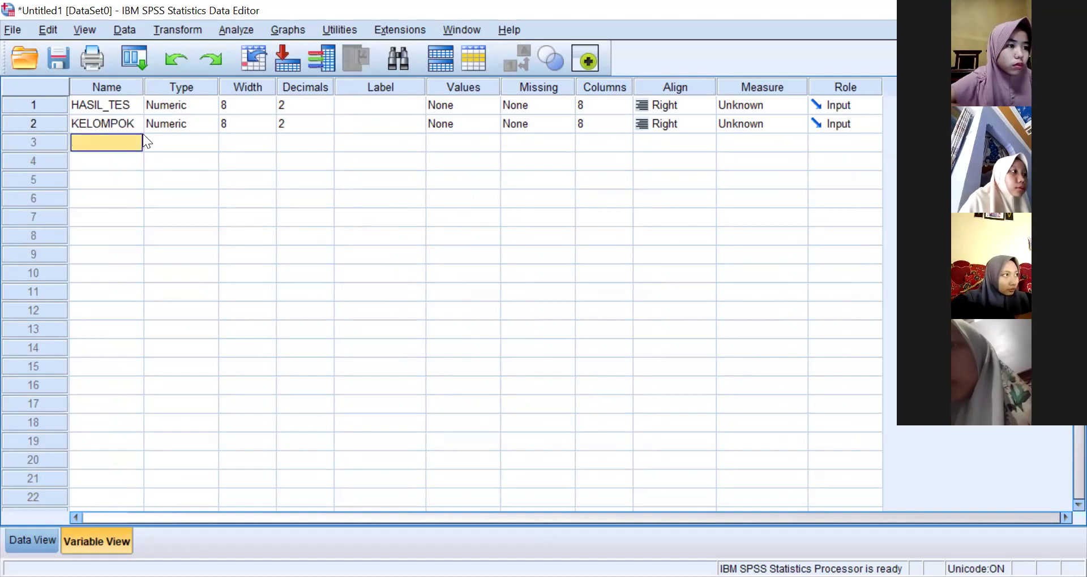
{"action": "left_click", "coordinate": [36, 537]}
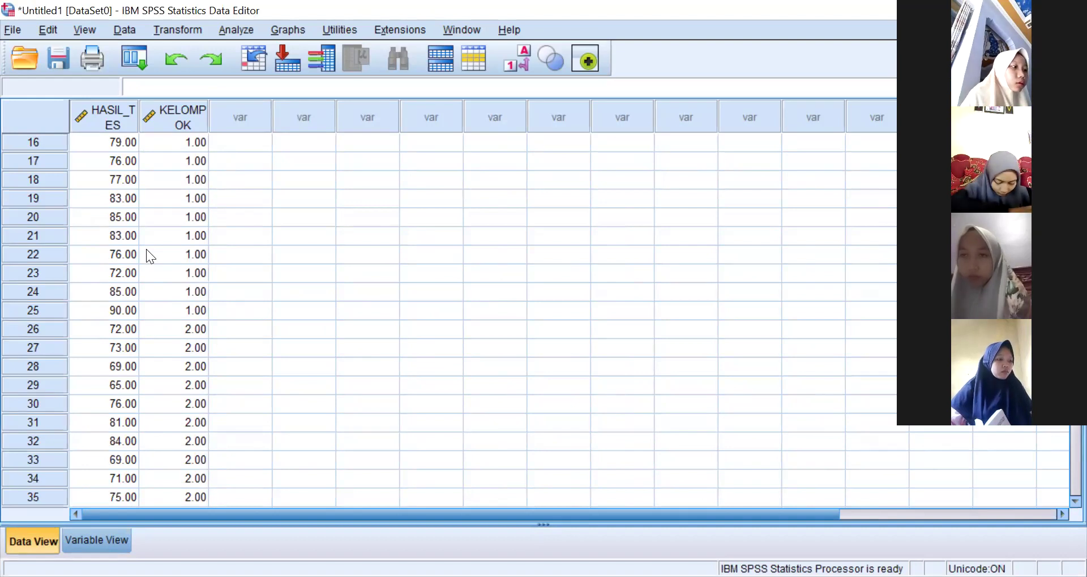
Give the HASIL_TES variable the label "hasil tes matematika" in the variable definitions.
{"action": "left_click", "coordinate": [97, 538]}
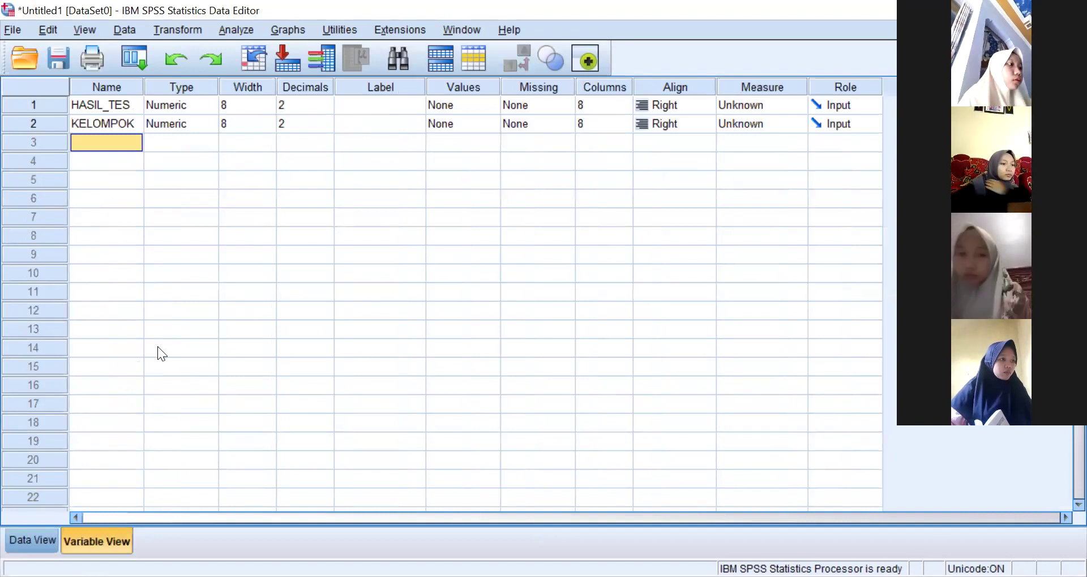
{"action": "left_click", "coordinate": [102, 104]}
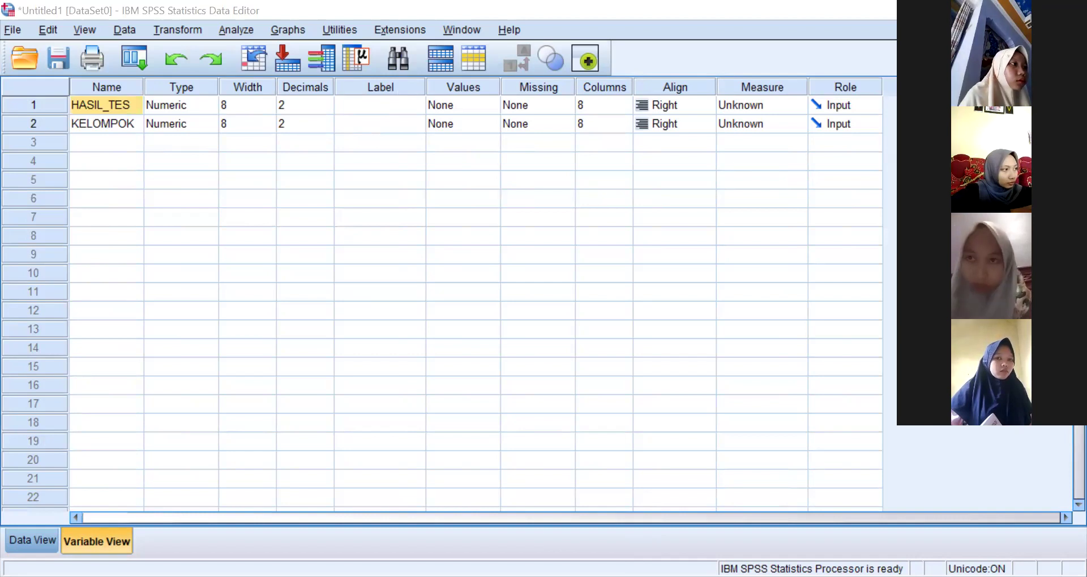
{"action": "left_click", "coordinate": [409, 108]}
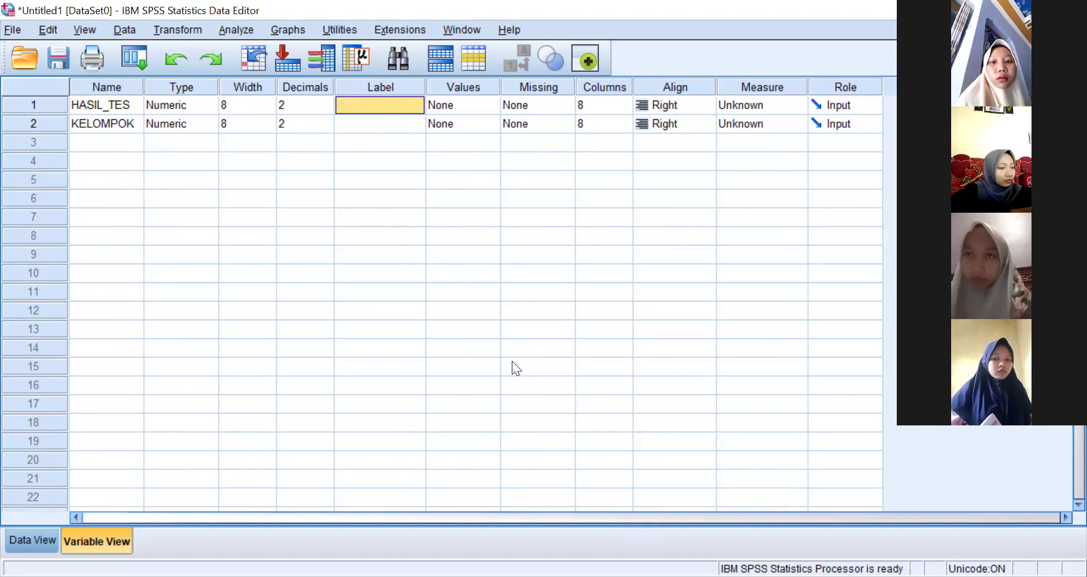
{"action": "key", "text": "Caps_Lock"}
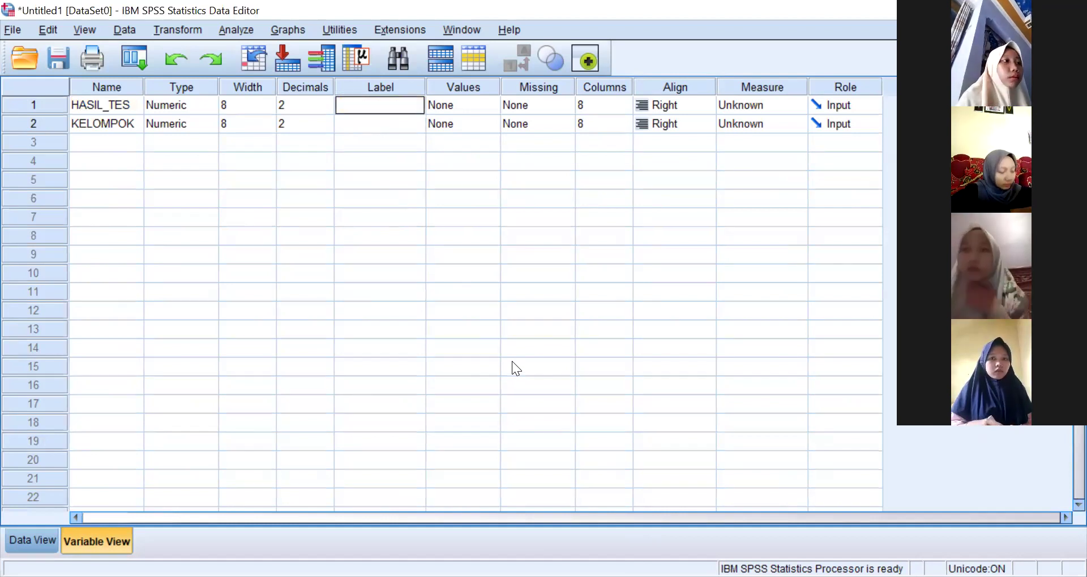
{"action": "type", "text": "hasil"}
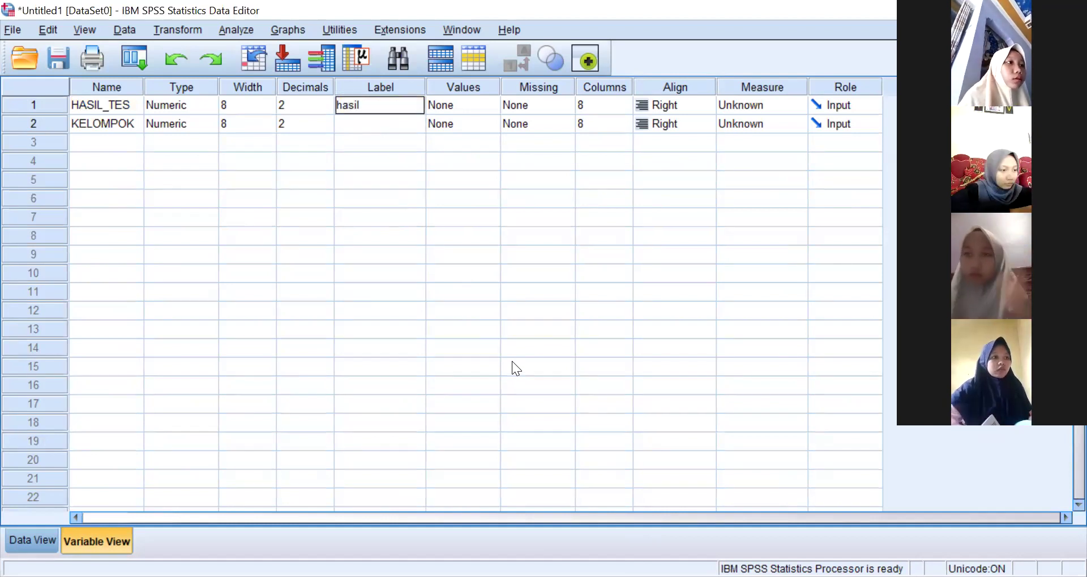
{"action": "type", "text": " tes matematika"}
{"action": "left_click", "coordinate": [391, 126]}
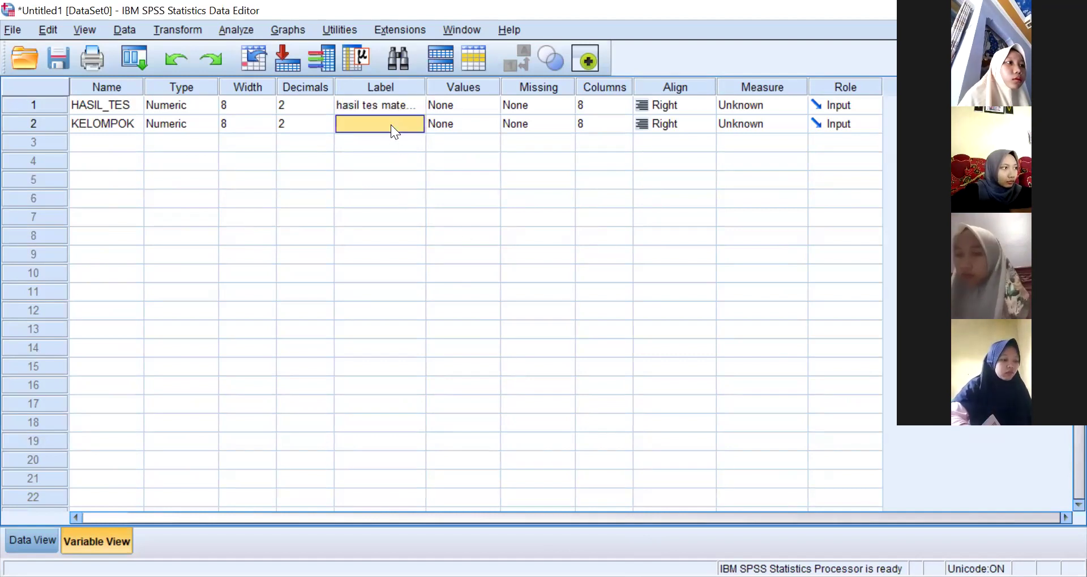
Give the KELOMPOK variable the label "kelas" and check its group codes in the data.
{"action": "type", "text": "kelas"}
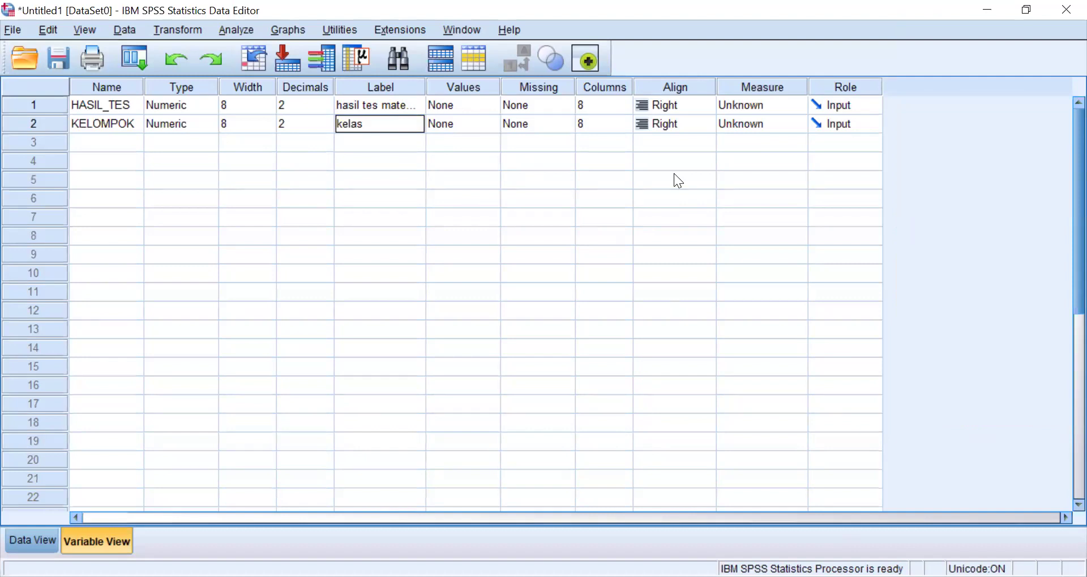
{"action": "left_click", "coordinate": [473, 123]}
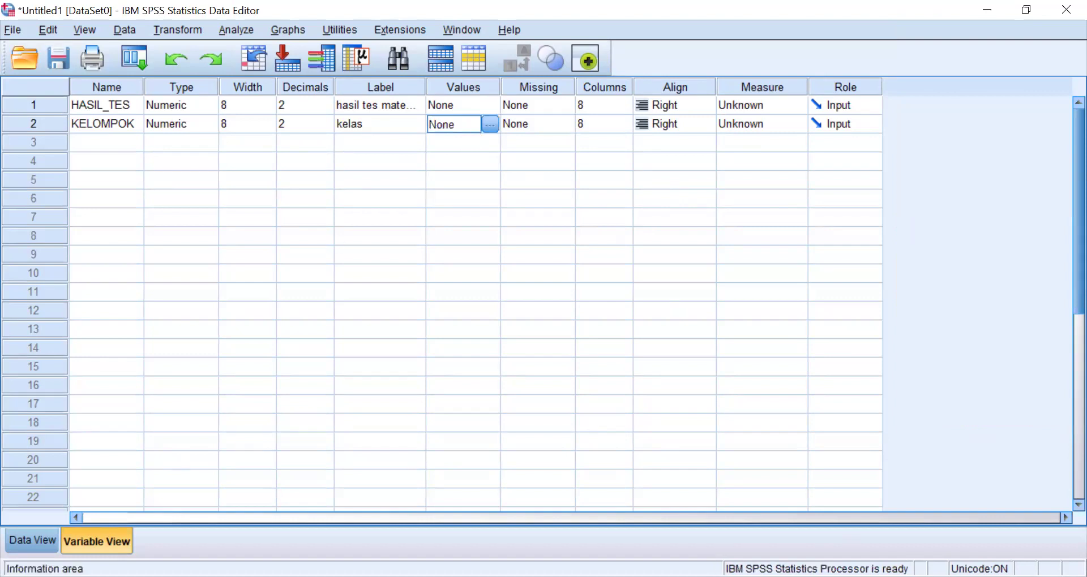
{"action": "left_click", "coordinate": [32, 540]}
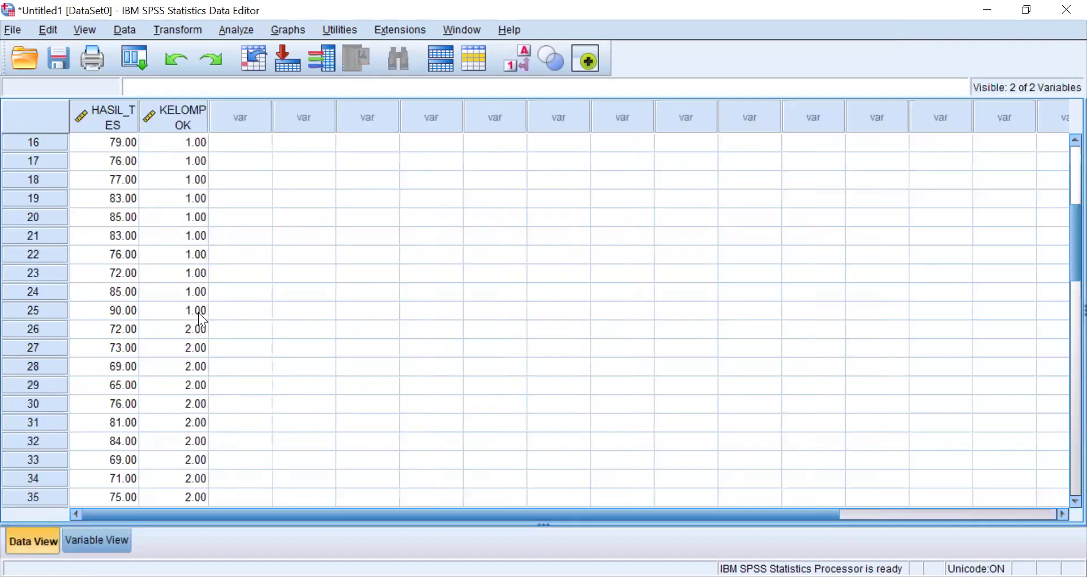
{"action": "left_click", "coordinate": [97, 540]}
{"action": "left_click", "coordinate": [478, 123]}
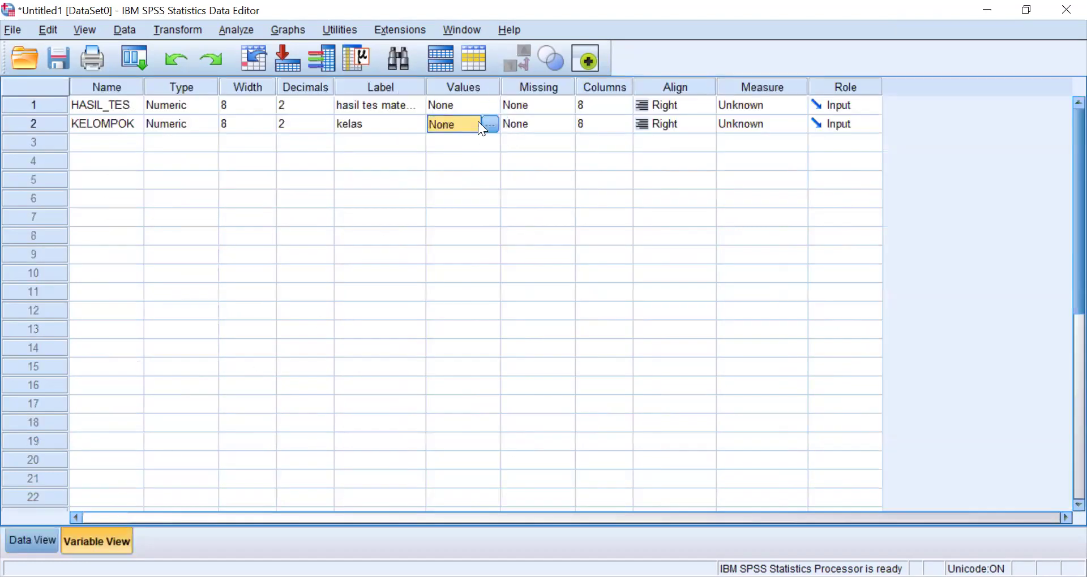
{"action": "left_click", "coordinate": [490, 123]}
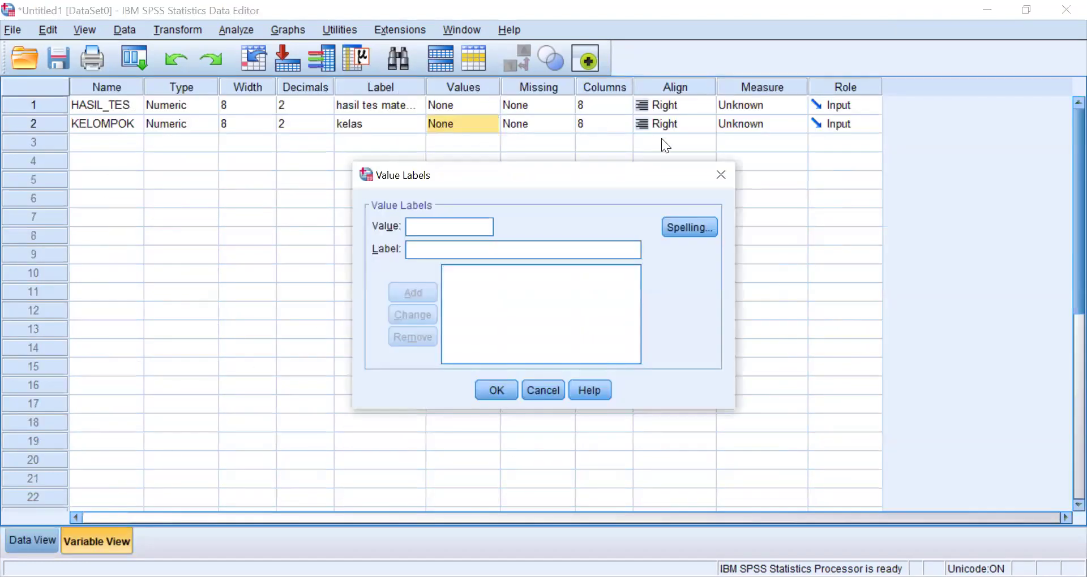
{"action": "left_click", "coordinate": [721, 177]}
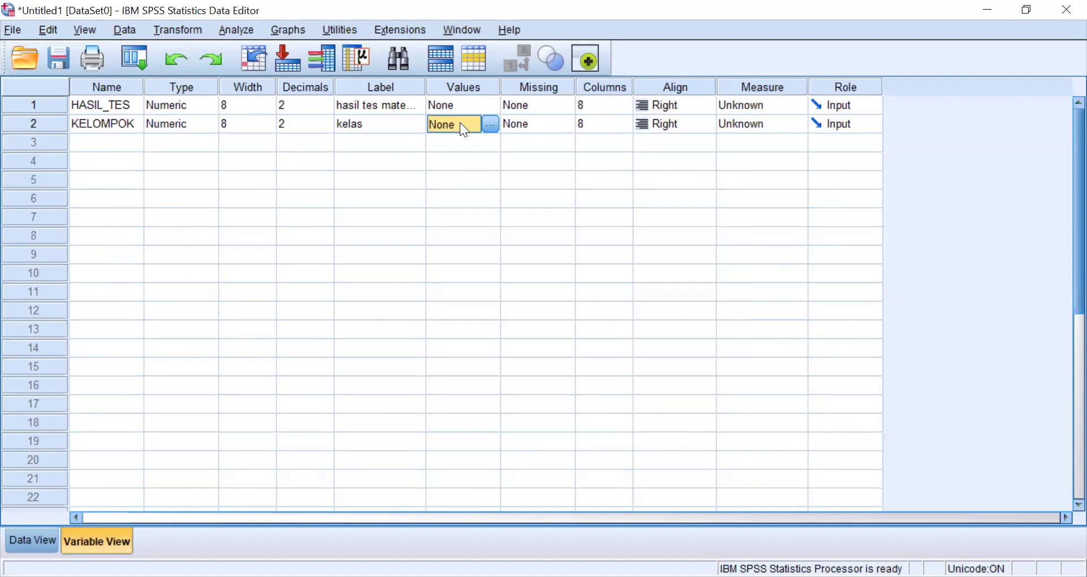
Add the value label "kelas XIA" for value 1 of the KELOMPOK variable.
{"action": "left_click", "coordinate": [490, 124]}
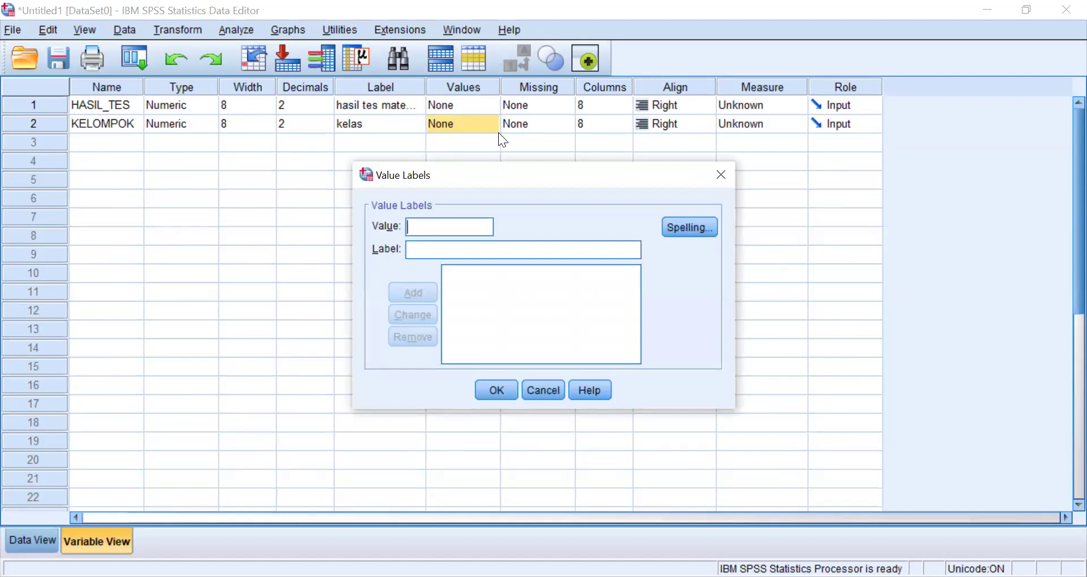
{"action": "type", "text": "1"}
{"action": "left_click", "coordinate": [510, 247]}
{"action": "type", "text": "kelas "}
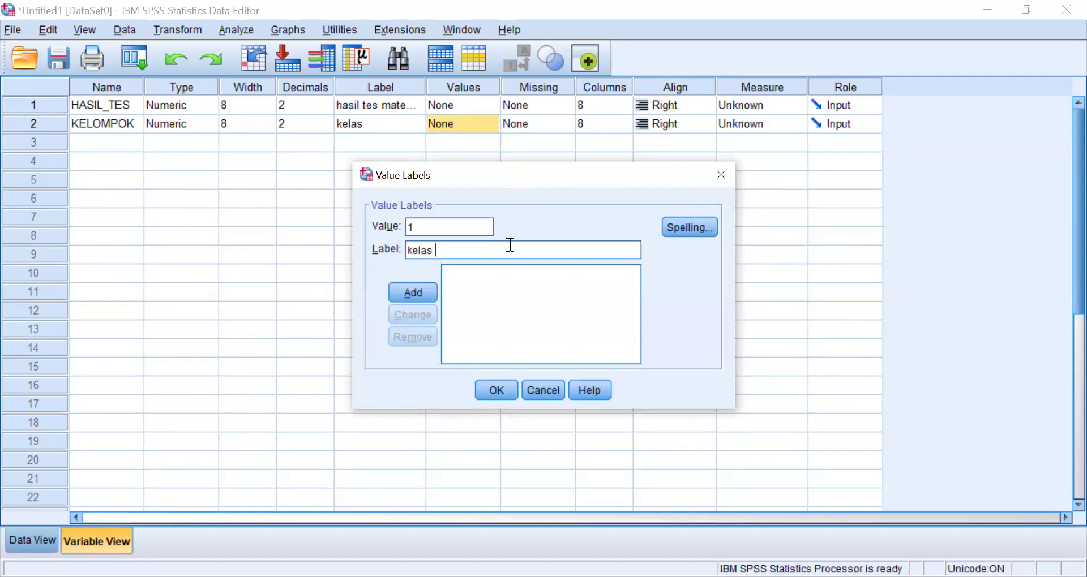
{"action": "type", "text": "XIa"}
{"action": "key", "text": "BackSpace"}
{"action": "type", "text": "A"}
{"action": "left_click", "coordinate": [418, 294]}
Add the value label "kelas XI B" for value 2 of KELOMPOK and apply the value labels.
{"action": "type", "text": "2"}
{"action": "left_click", "coordinate": [453, 251]}
{"action": "type", "text": "kel"}
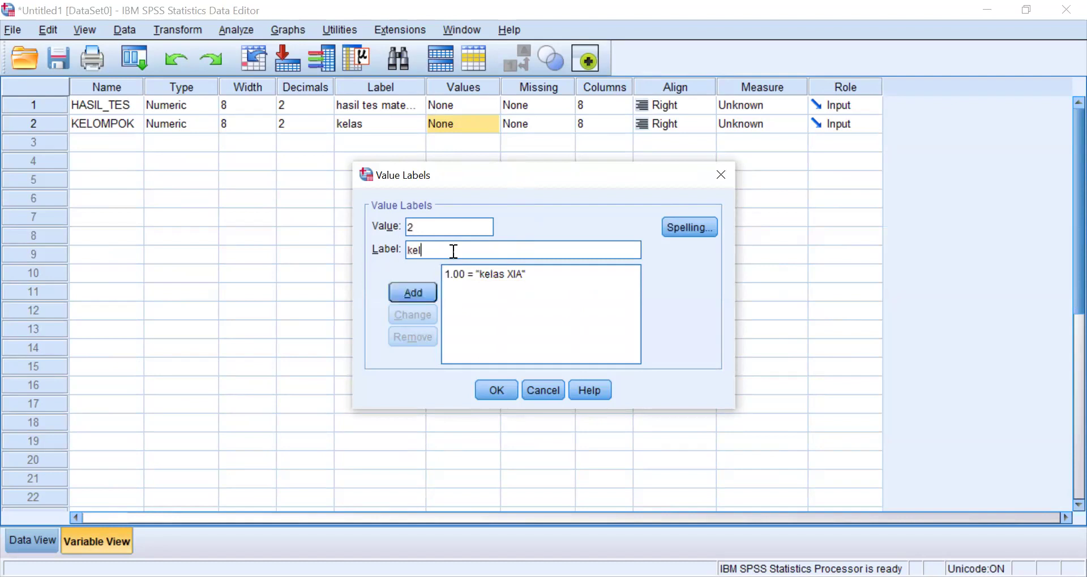
{"action": "type", "text": "as XI B"}
{"action": "left_click", "coordinate": [422, 292]}
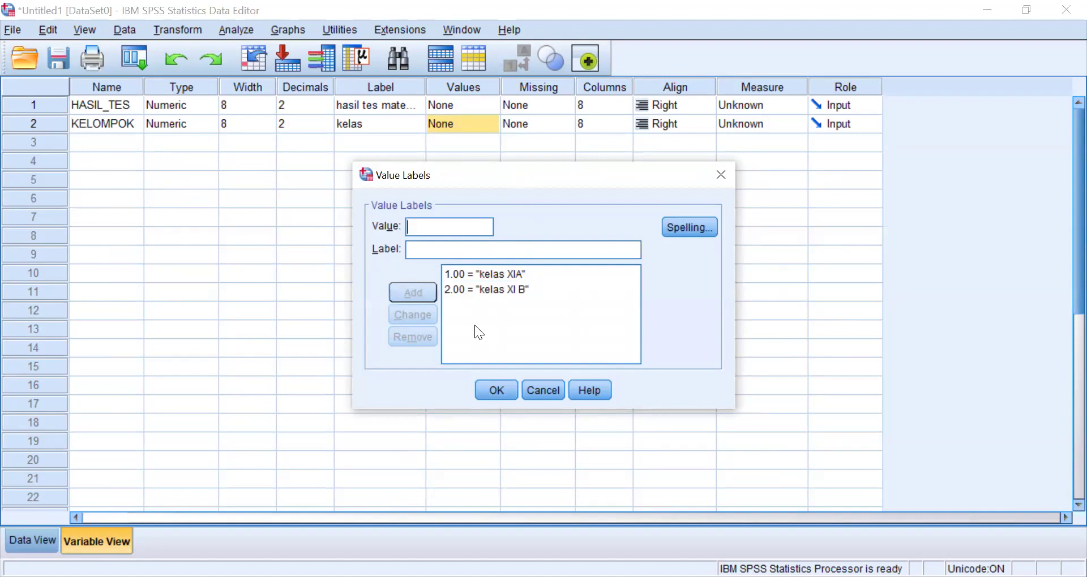
{"action": "left_click", "coordinate": [487, 390]}
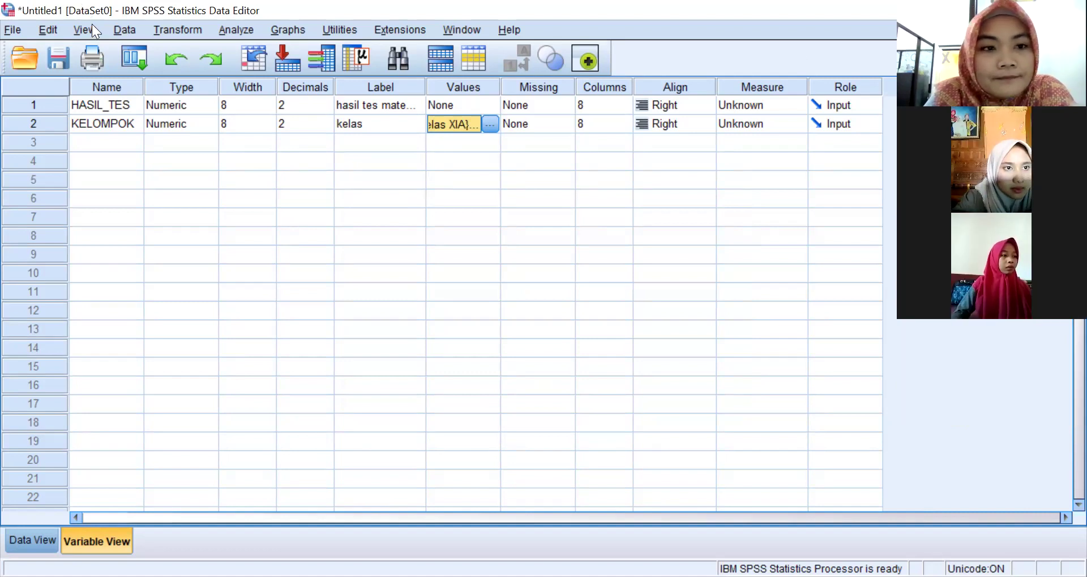
Create a new blank dataset.
{"action": "left_click", "coordinate": [16, 26]}
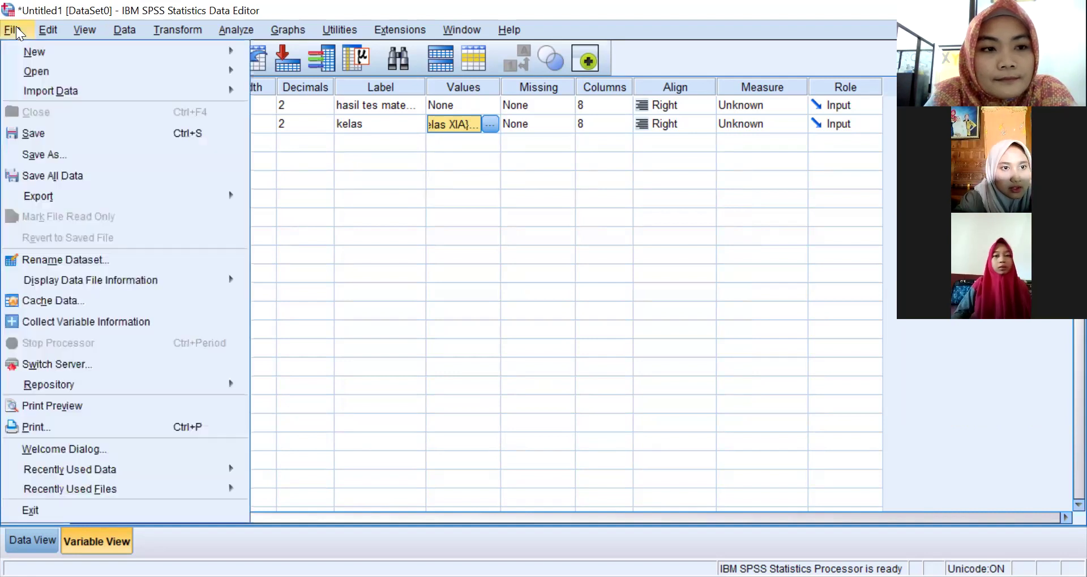
{"action": "mouse_move", "coordinate": [24, 48]}
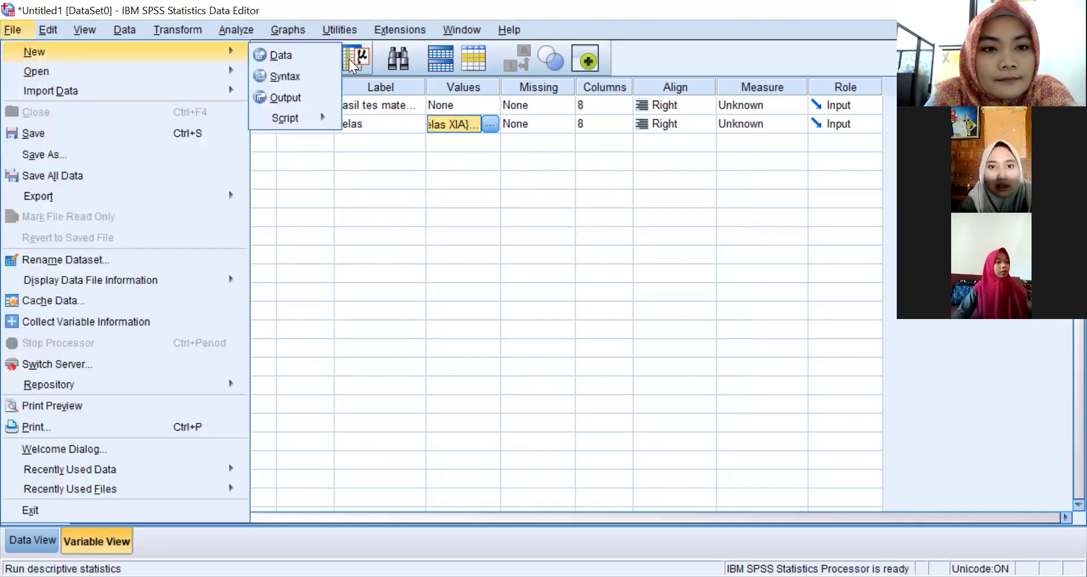
{"action": "left_click", "coordinate": [292, 55]}
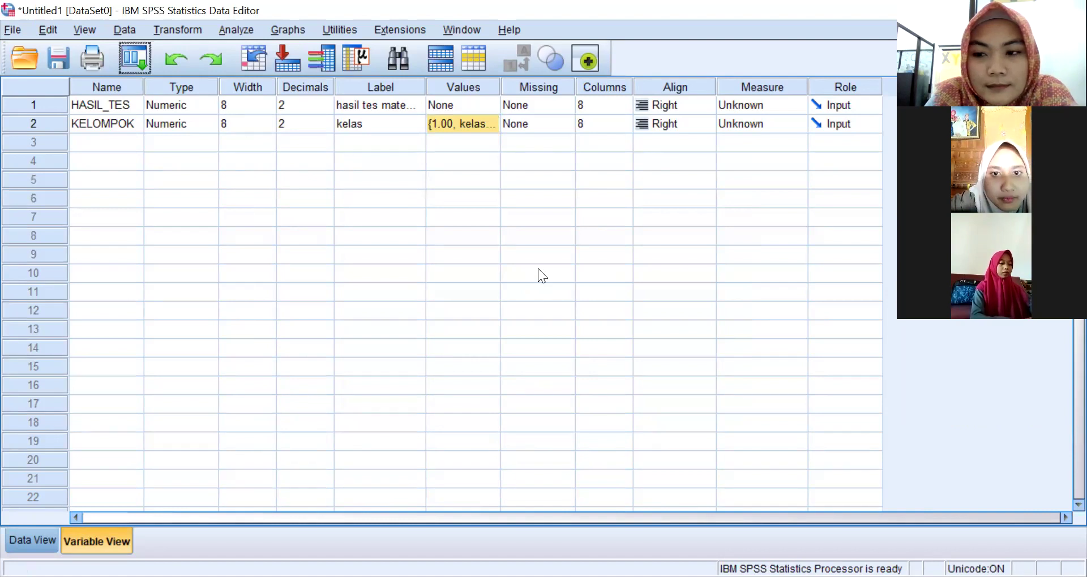
Review the value labels defined for the KELOMPOK variable.
{"action": "left_click", "coordinate": [490, 120]}
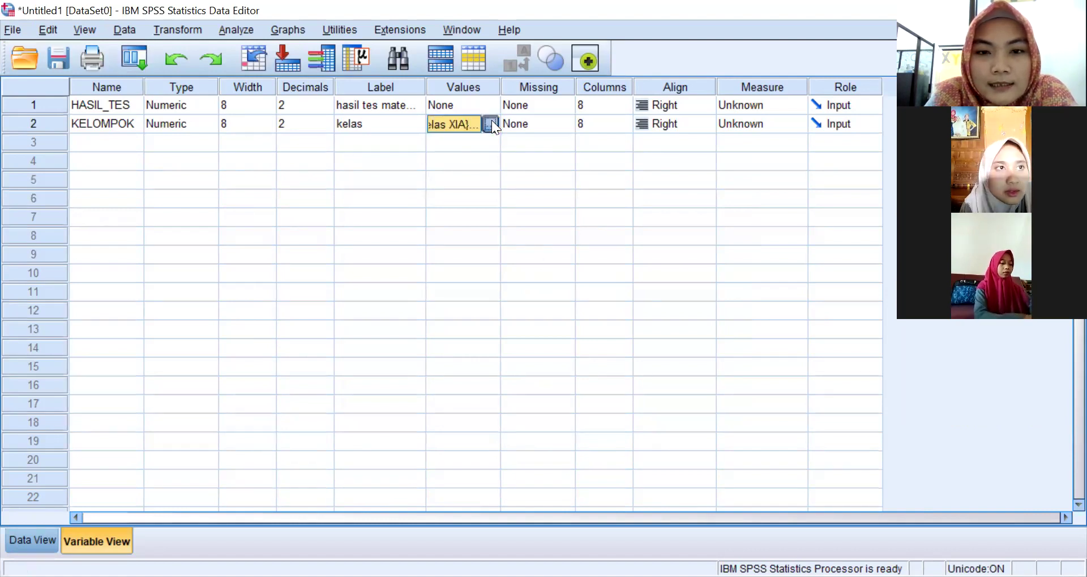
{"action": "left_click", "coordinate": [491, 120]}
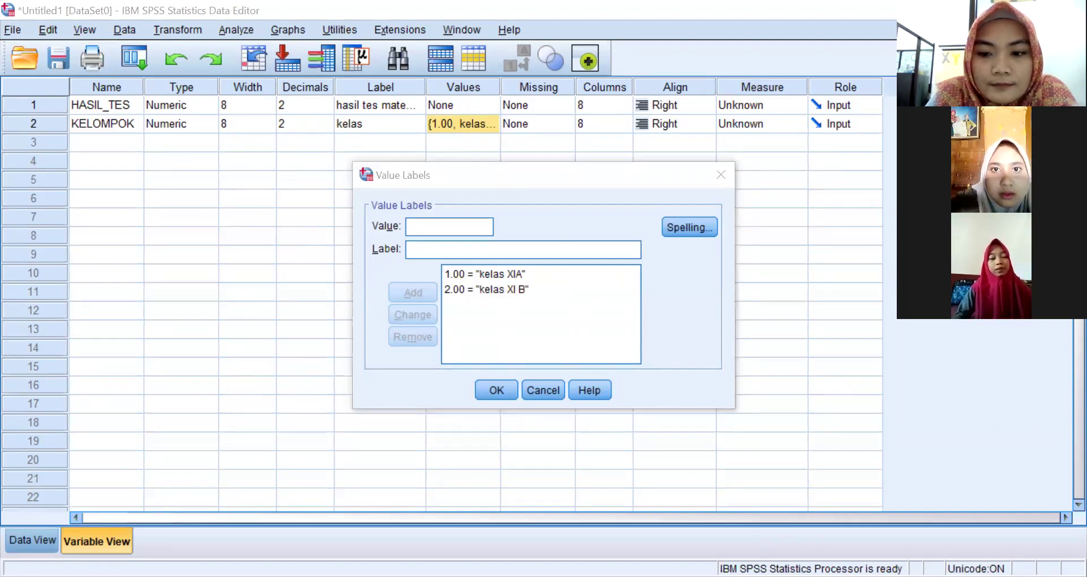
{"action": "left_click", "coordinate": [686, 409]}
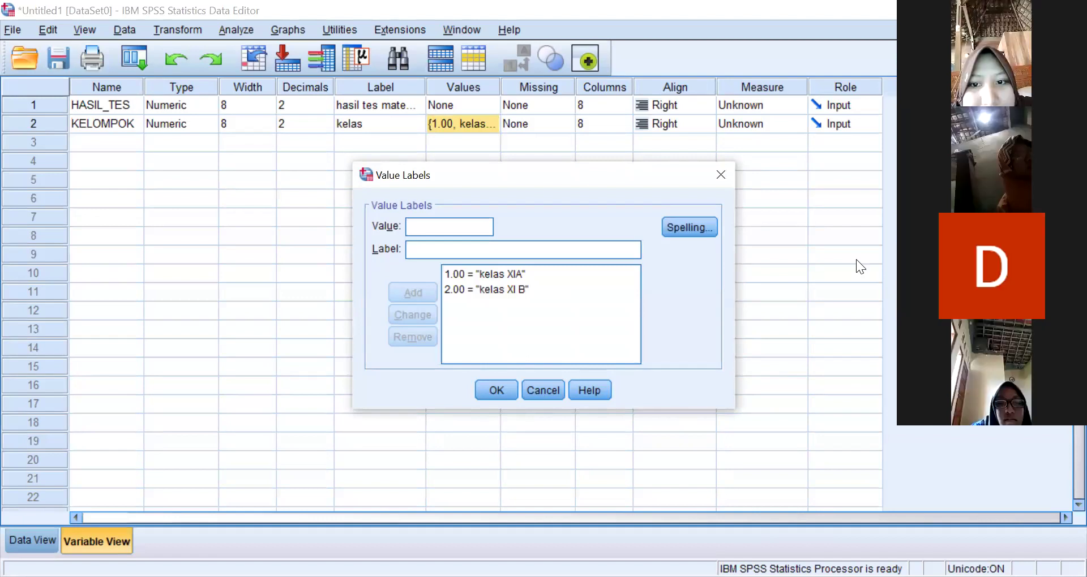
{"action": "left_click", "coordinate": [721, 174]}
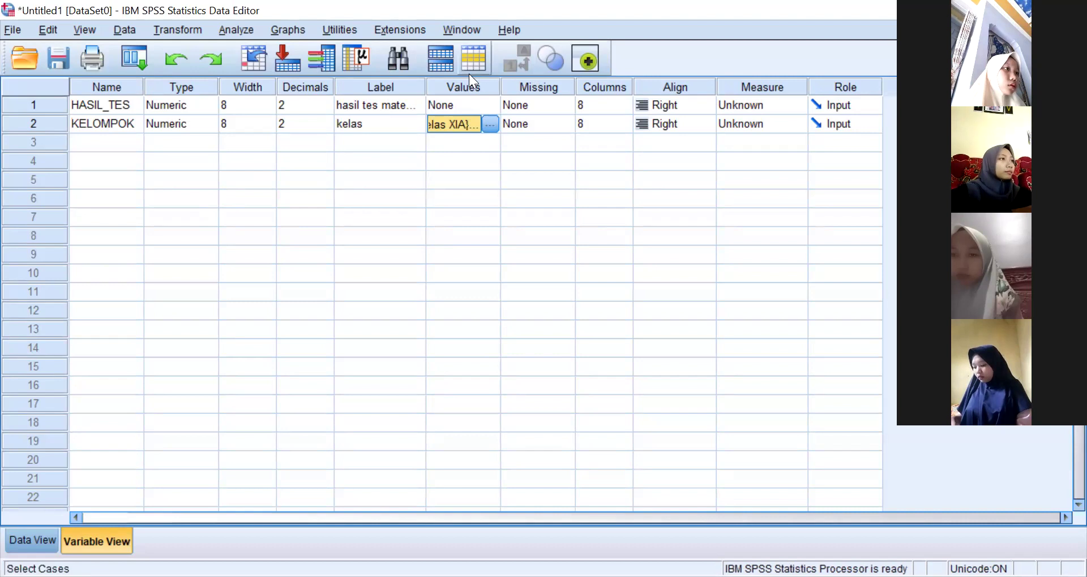
Run a One-Way ANOVA with hasil tes matematika as the dependent variable and kelas [KELOMPOK] as the factor.
{"action": "left_click", "coordinate": [228, 28]}
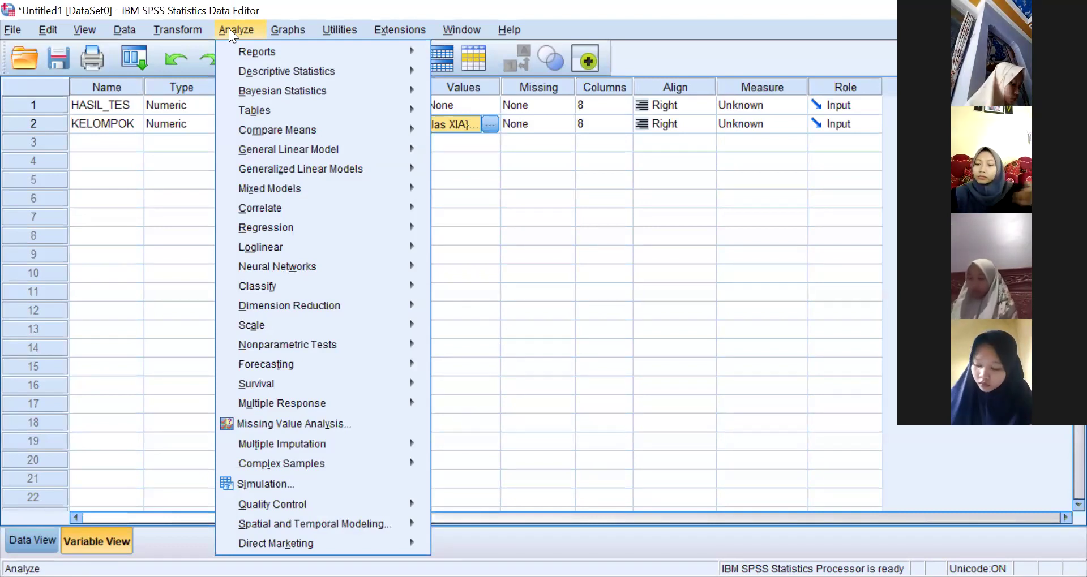
{"action": "mouse_move", "coordinate": [307, 136]}
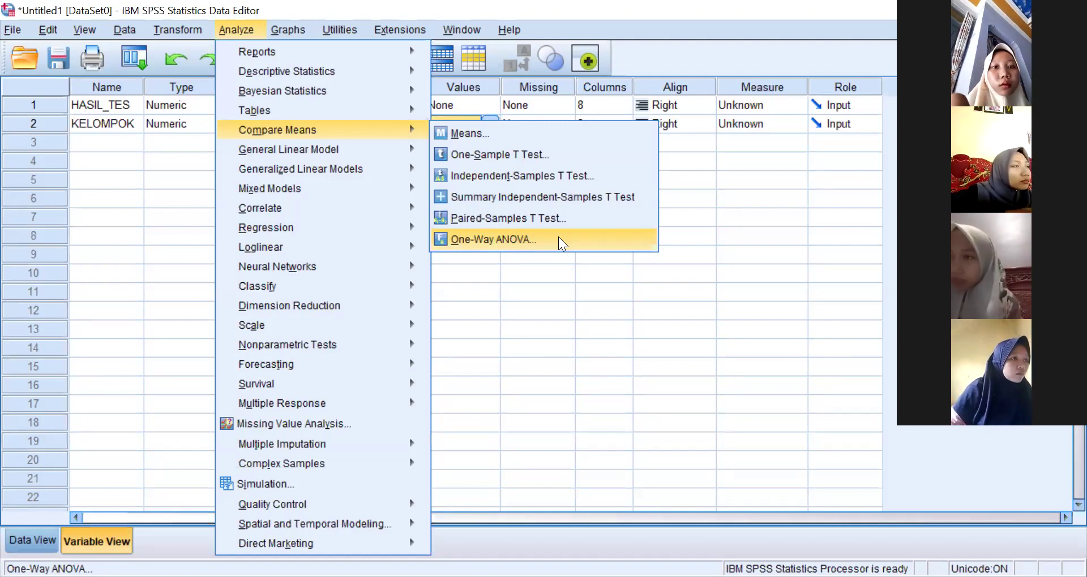
{"action": "left_click", "coordinate": [558, 237]}
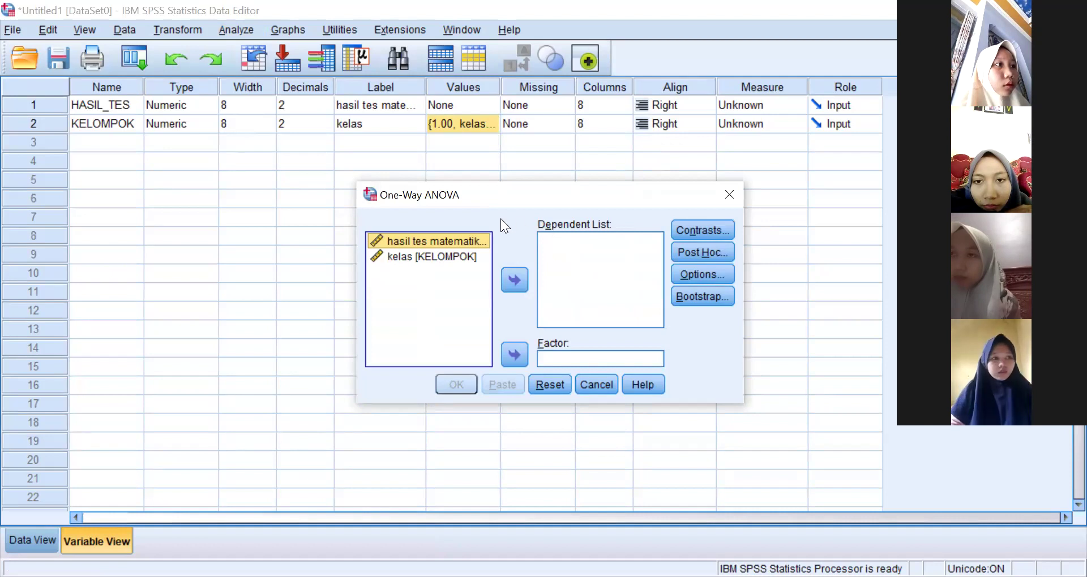
{"action": "left_click", "coordinate": [512, 275]}
{"action": "left_click", "coordinate": [457, 240]}
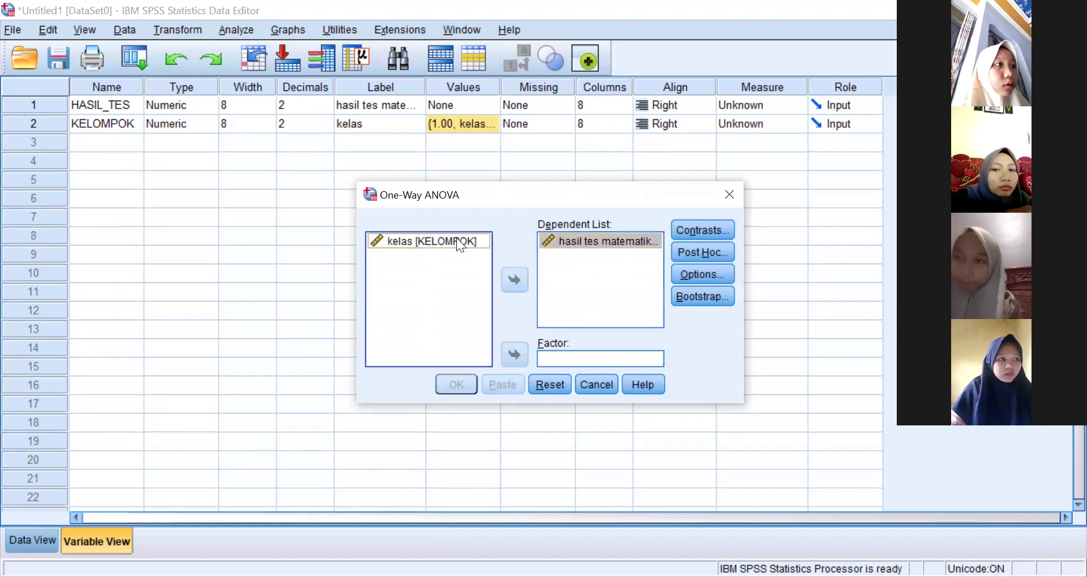
{"action": "left_click", "coordinate": [515, 353]}
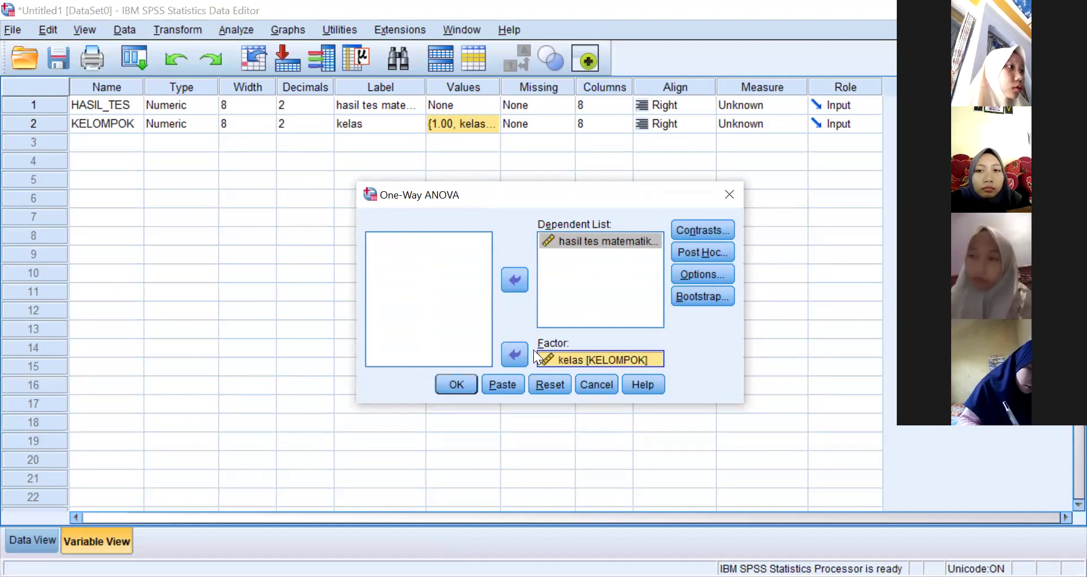
{"action": "left_click", "coordinate": [457, 384]}
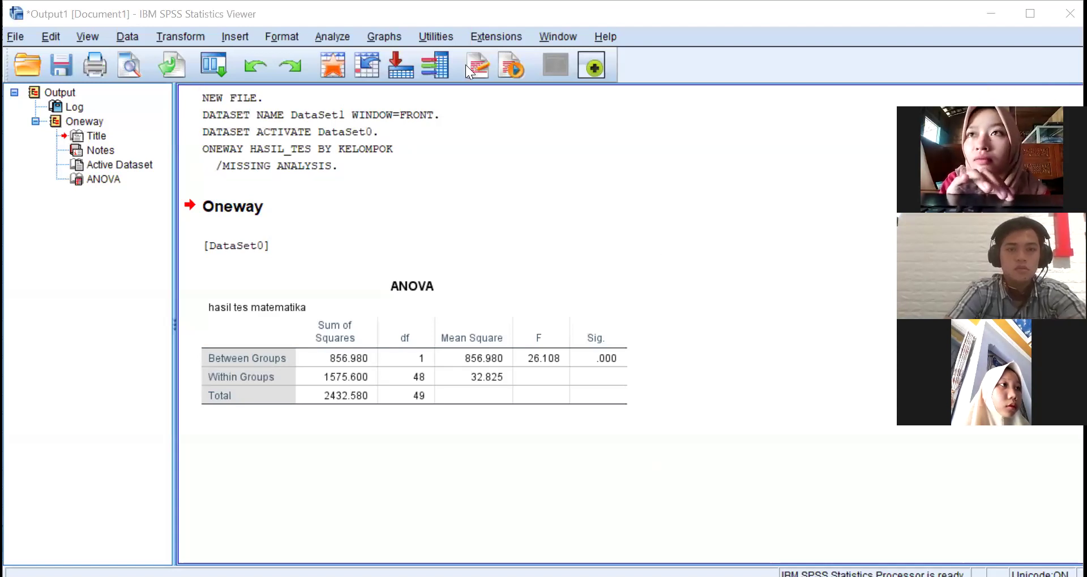
{"action": "left_click", "coordinate": [336, 36]}
{"action": "mouse_move", "coordinate": [411, 137]}
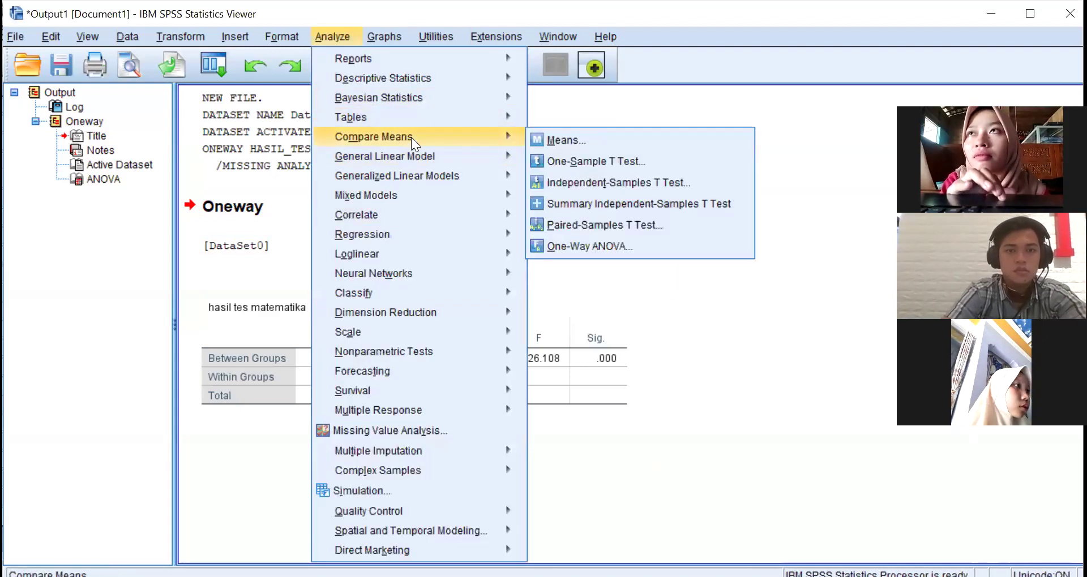
{"action": "left_click", "coordinate": [579, 244]}
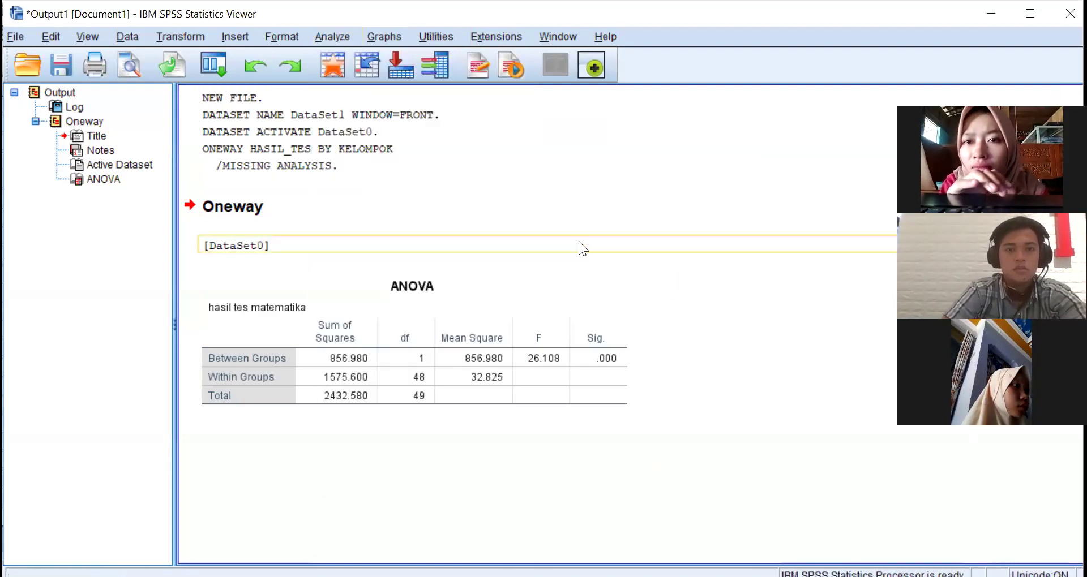
{"action": "left_click", "coordinate": [695, 274]}
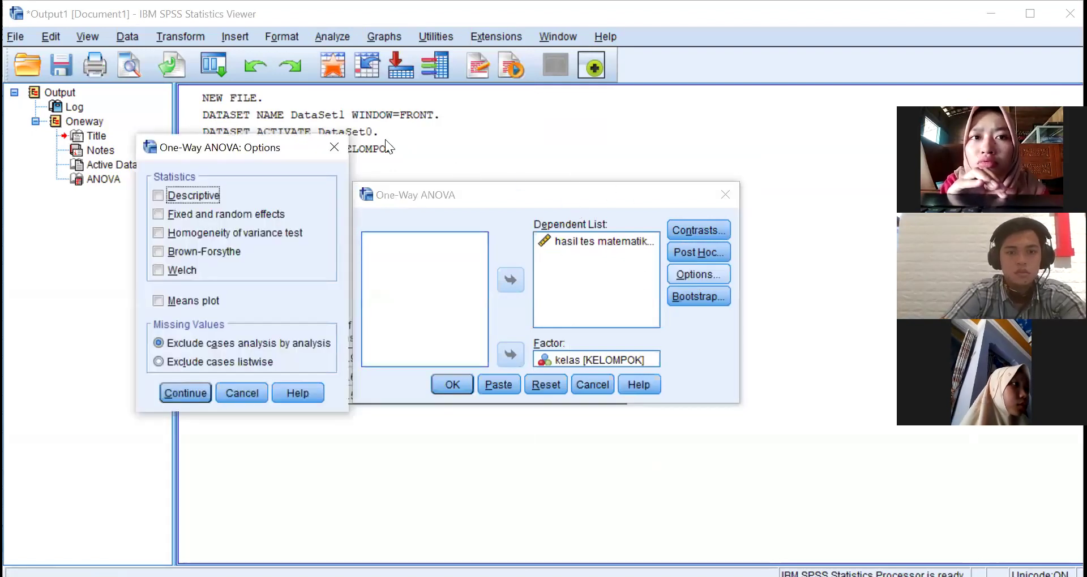
{"action": "left_click", "coordinate": [334, 146]}
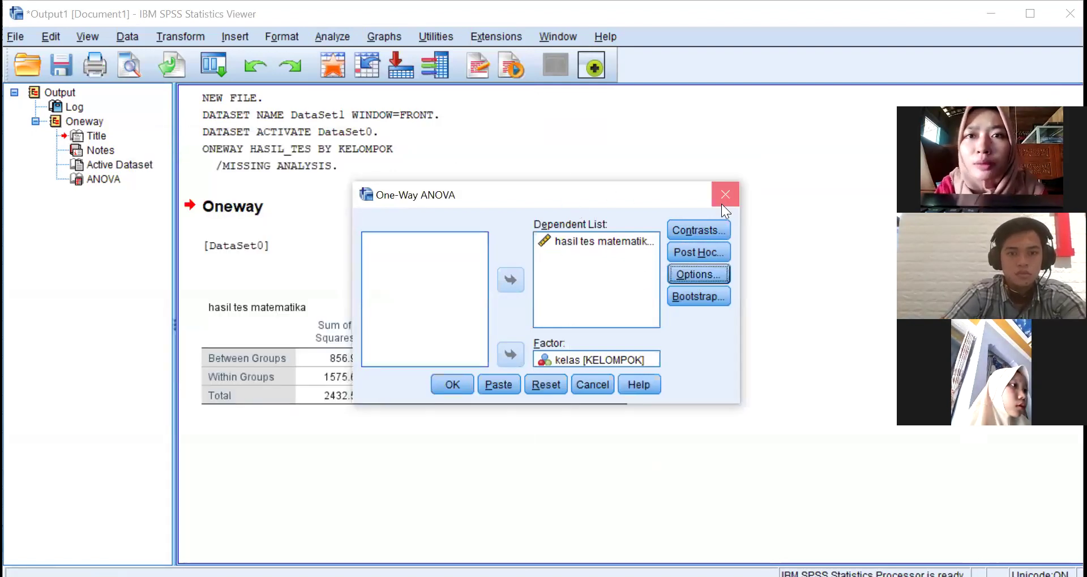
{"action": "left_click", "coordinate": [723, 205]}
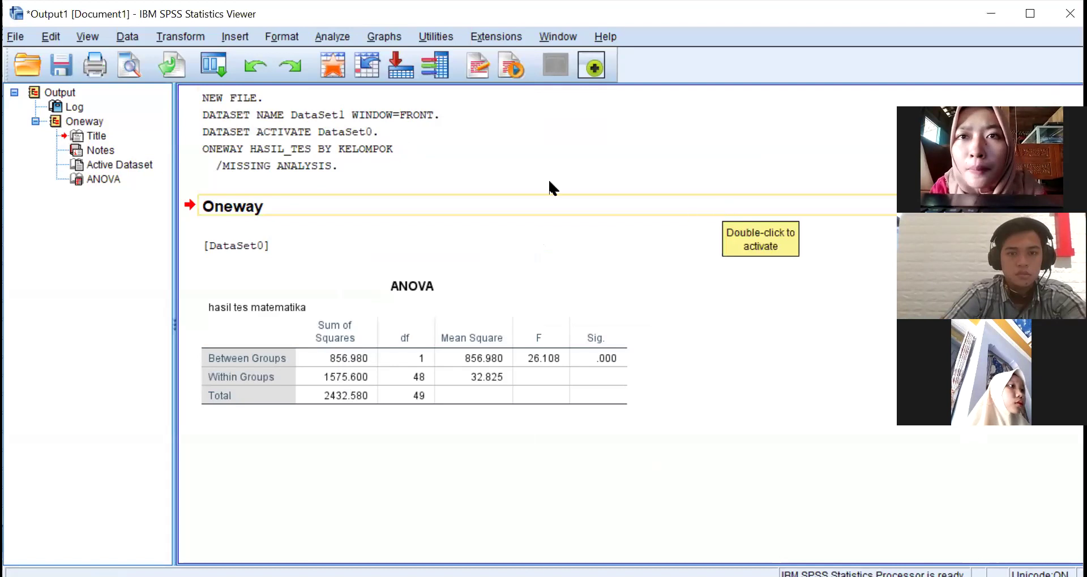
Rerun the One-Way ANOVA of hasil tes matematika by kelas with the homogeneity of variance test included.
{"action": "left_click", "coordinate": [335, 37]}
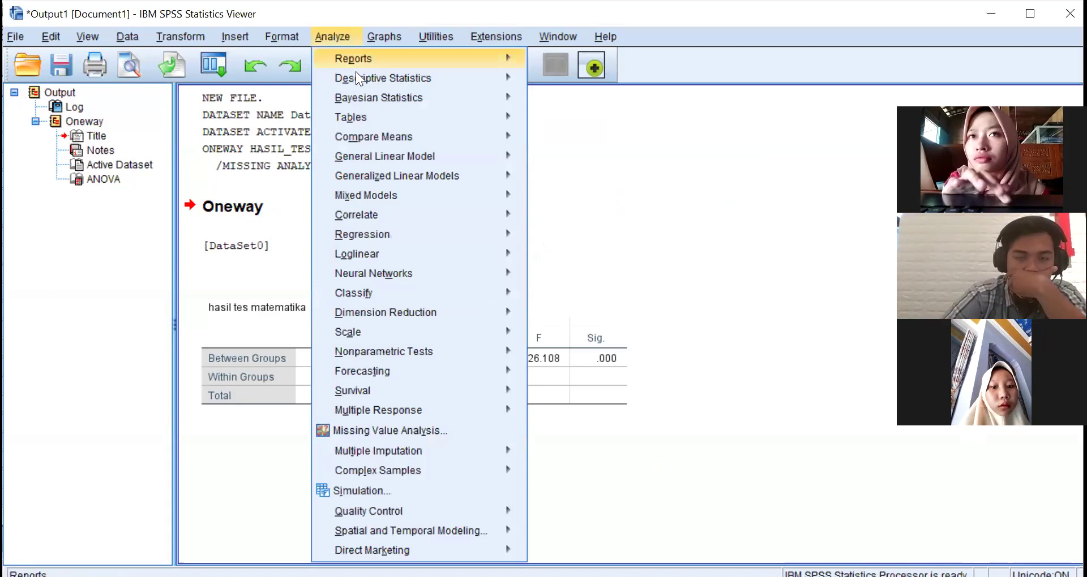
{"action": "mouse_move", "coordinate": [423, 217]}
{"action": "mouse_move", "coordinate": [427, 141]}
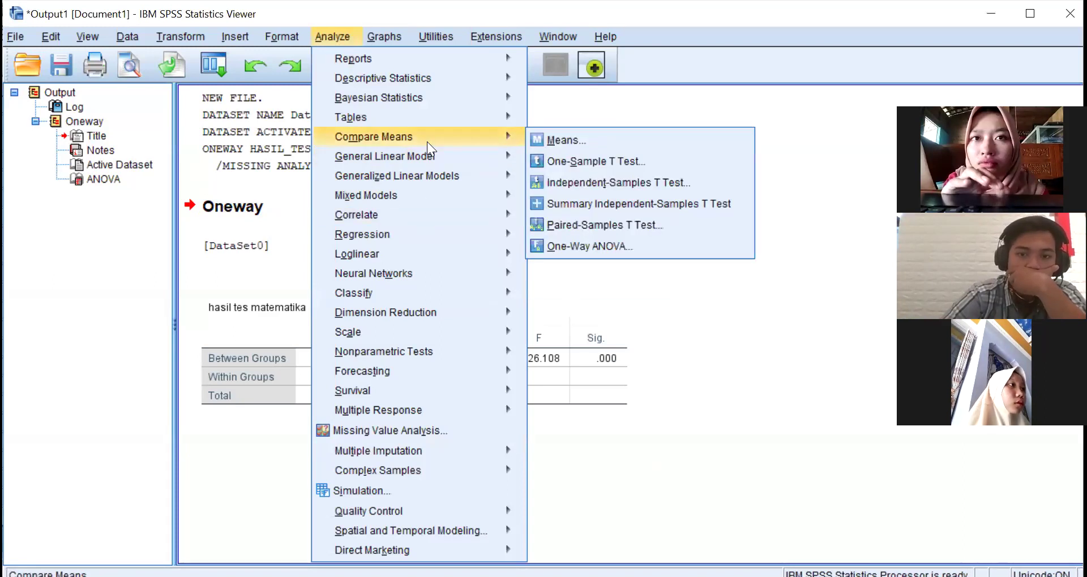
{"action": "left_click", "coordinate": [595, 251]}
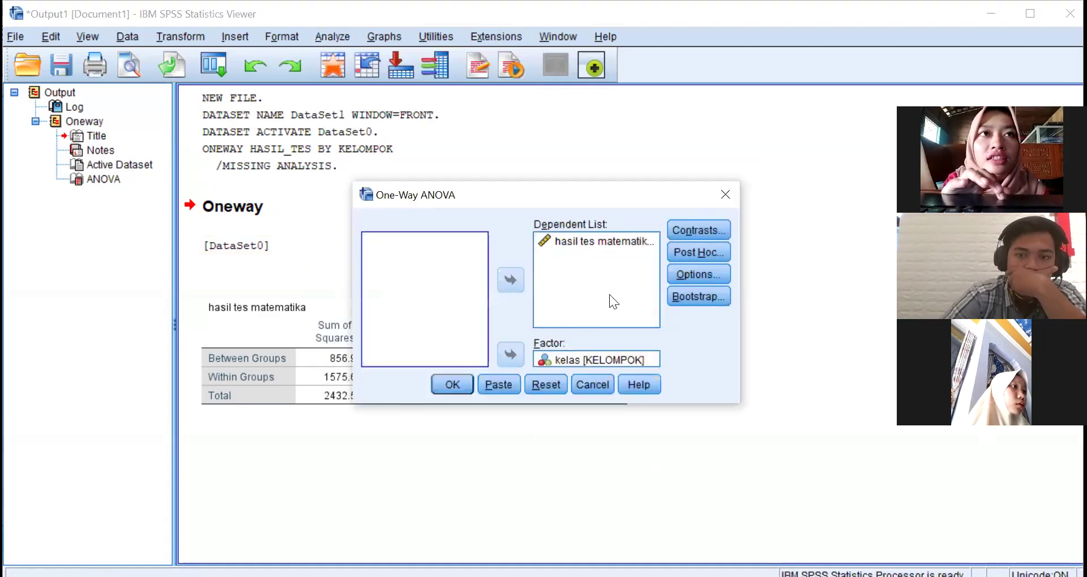
{"action": "left_click", "coordinate": [682, 276]}
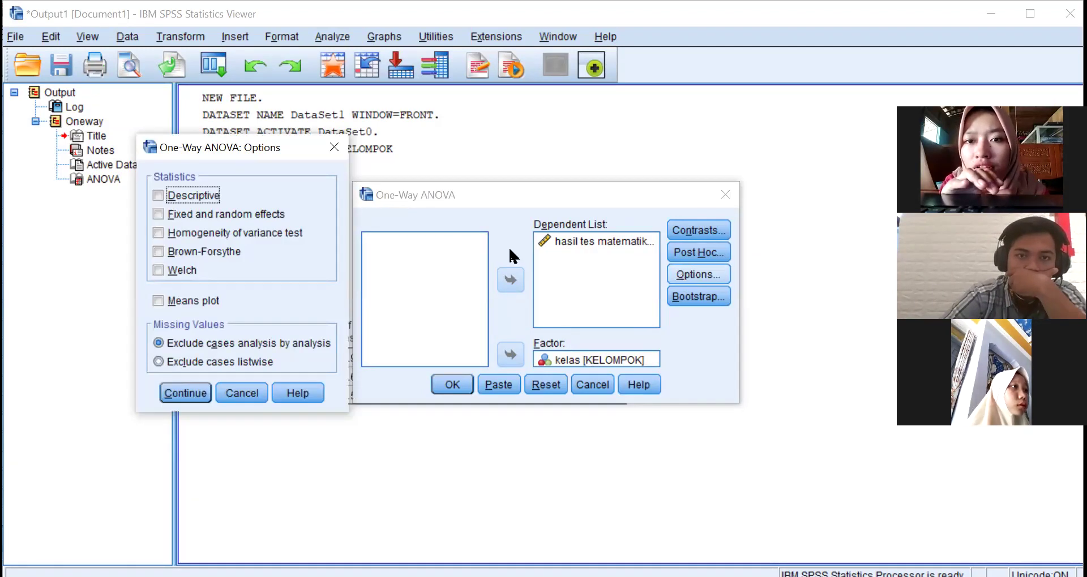
{"action": "left_click", "coordinate": [170, 236]}
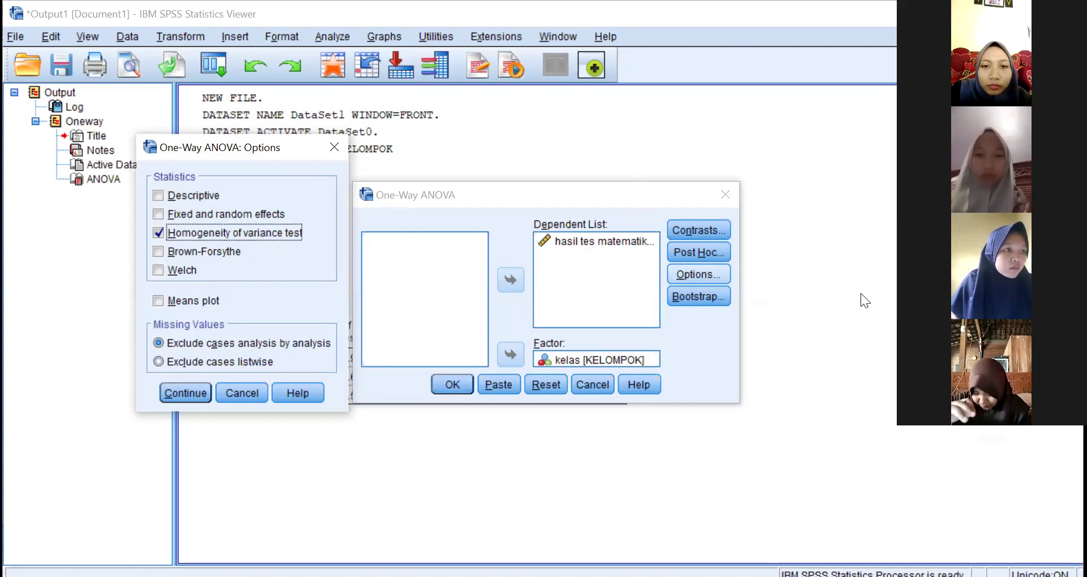
{"action": "left_click", "coordinate": [193, 390]}
{"action": "left_click", "coordinate": [447, 384]}
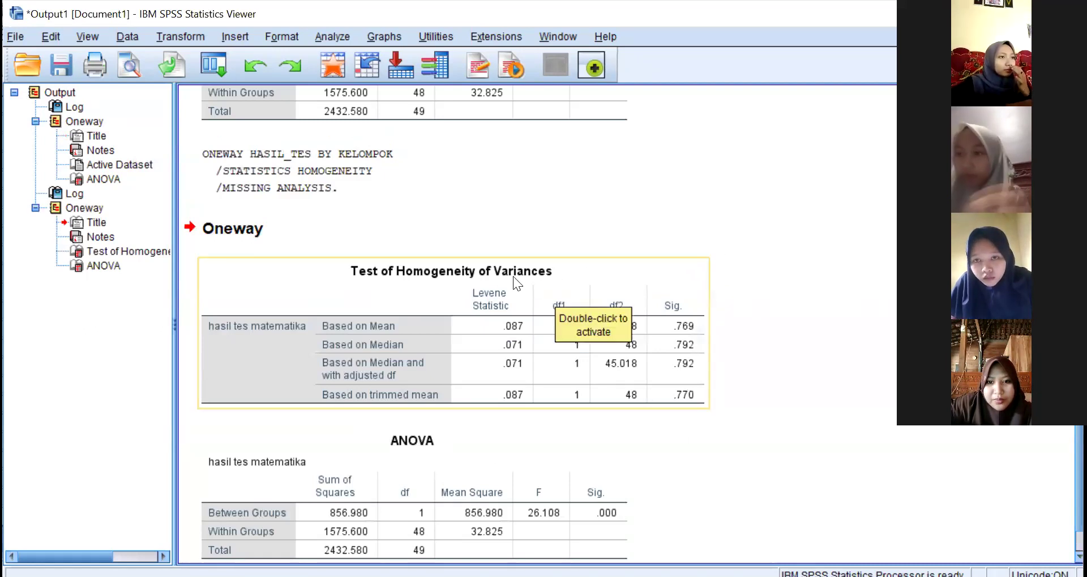
Copy the Test of Homogeneity of Variances table from the SPSS output into a blank Word document.
{"action": "left_click", "coordinate": [624, 273]}
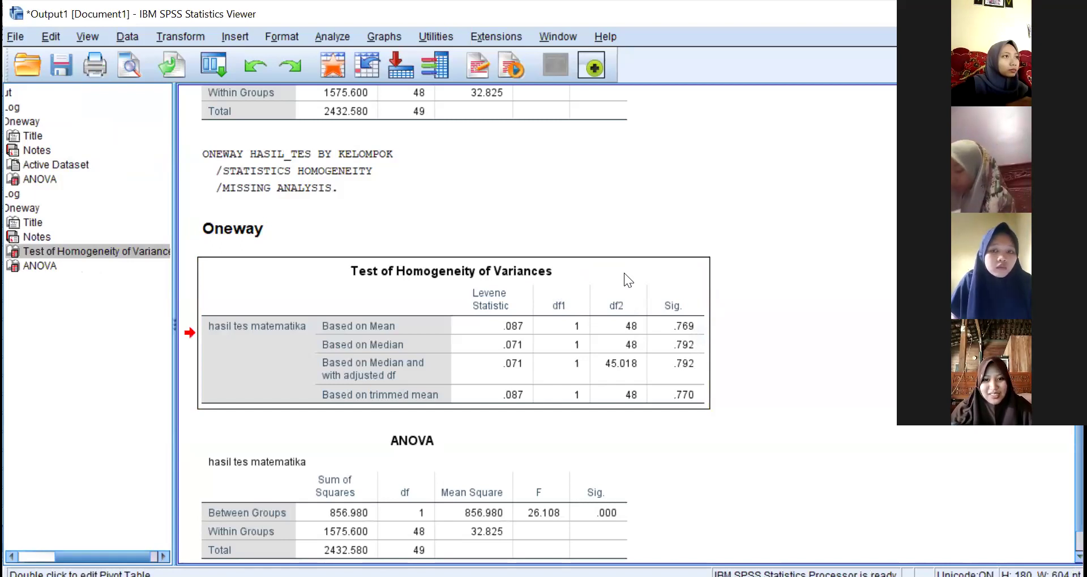
{"action": "scroll", "coordinate": [624, 273], "scroll_direction": "down", "scroll_amount": 1}
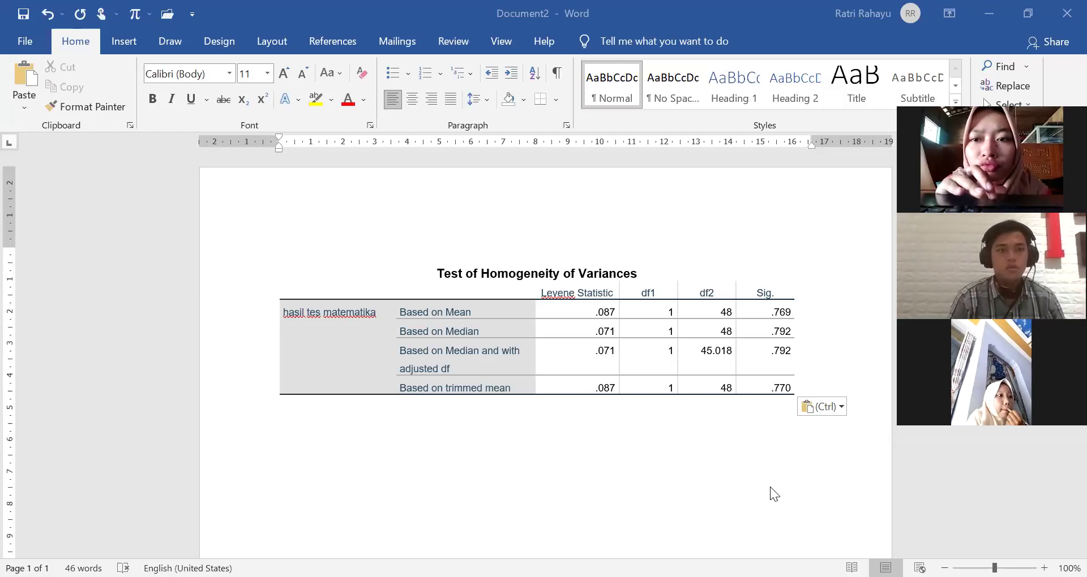
{"action": "scroll", "coordinate": [726, 457], "scroll_direction": "down", "scroll_amount": 1}
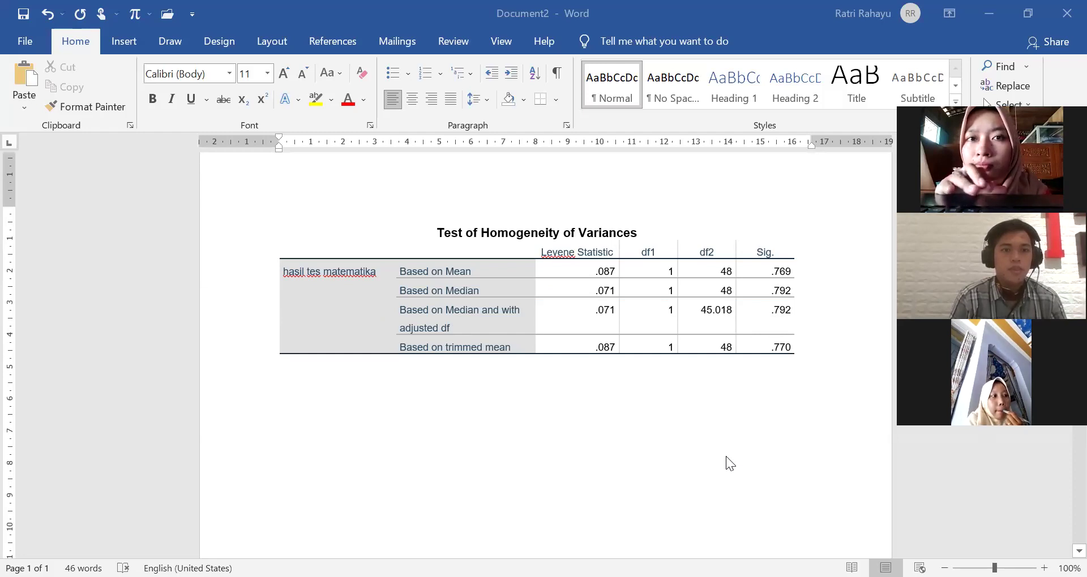
{"action": "left_click", "coordinate": [595, 304]}
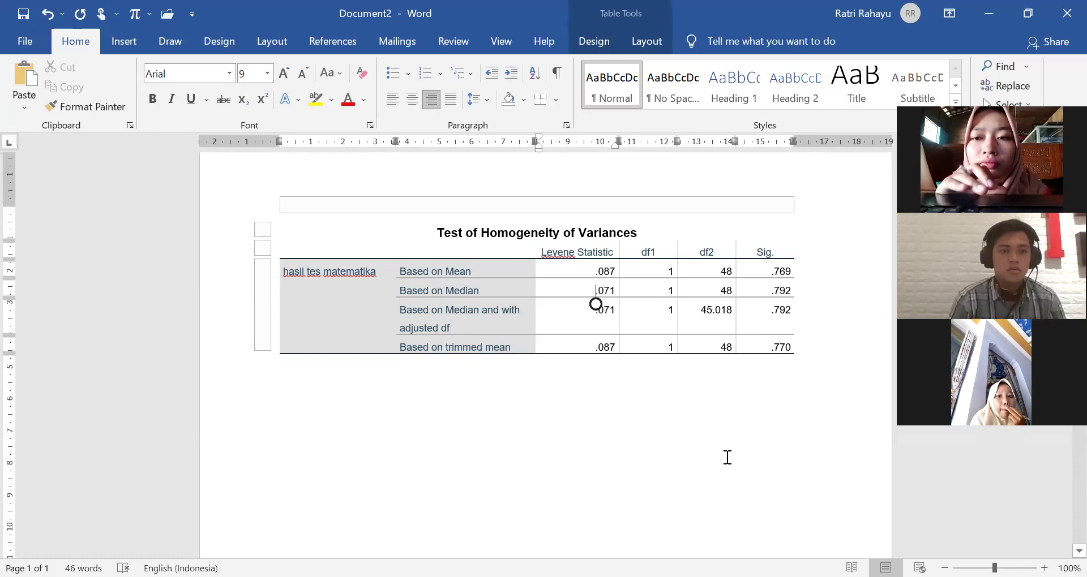
{"action": "left_click", "coordinate": [612, 460]}
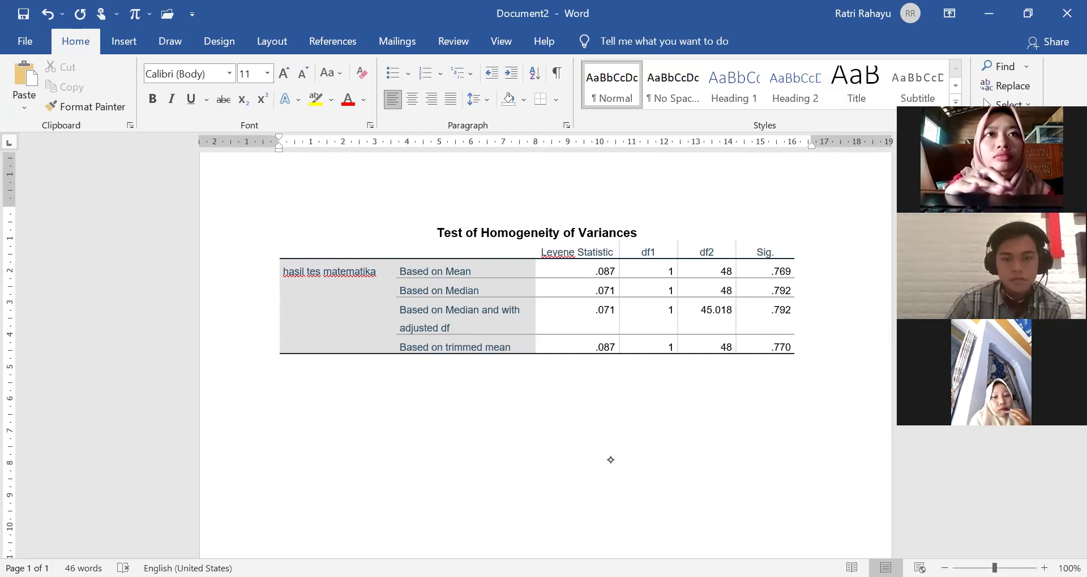
Handwrite the null hypothesis "Ho : σ₁² = σ₂²" in ink below the homogeneity table.
{"action": "left_click_drag", "start_coordinate": [285, 377], "coordinate": [286, 417]}
{"action": "mouse_move", "coordinate": [281, 398]}
{"action": "left_mouse_down"}
{"action": "mouse_move", "coordinate": [303, 393]}
{"action": "mouse_move", "coordinate": [296, 418]}
{"action": "left_mouse_up"}
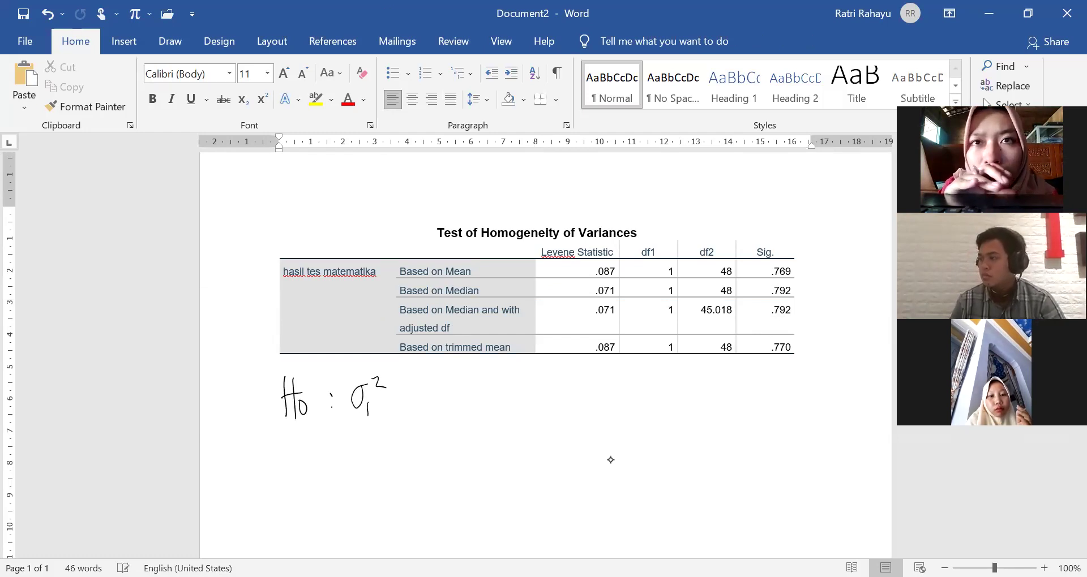
{"action": "mouse_move", "coordinate": [439, 385]}
{"action": "left_mouse_down"}
{"action": "mouse_move", "coordinate": [459, 380]}
{"action": "mouse_move", "coordinate": [461, 416]}
{"action": "left_mouse_up"}
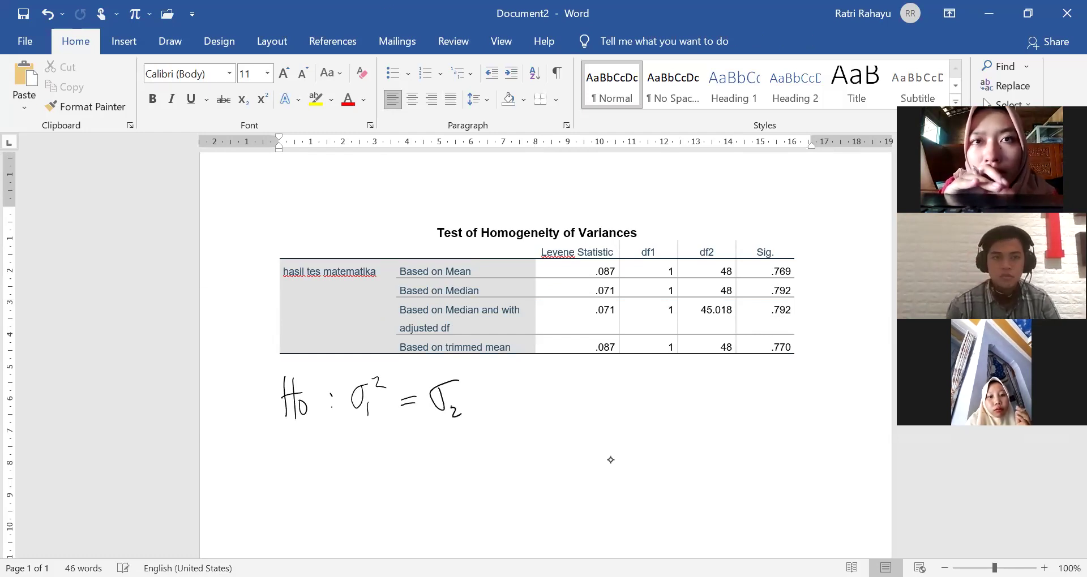
Handwrite the alternative hypothesis "Ha : σ₁² ≠ σ₂²" under the null hypothesis.
{"action": "left_click_drag", "start_coordinate": [282, 429], "coordinate": [280, 468]}
{"action": "mouse_move", "coordinate": [280, 452]}
{"action": "left_mouse_down"}
{"action": "mouse_move", "coordinate": [297, 448]}
{"action": "mouse_move", "coordinate": [296, 476]}
{"action": "left_mouse_up"}
{"action": "left_click_drag", "start_coordinate": [313, 462], "coordinate": [313, 471]}
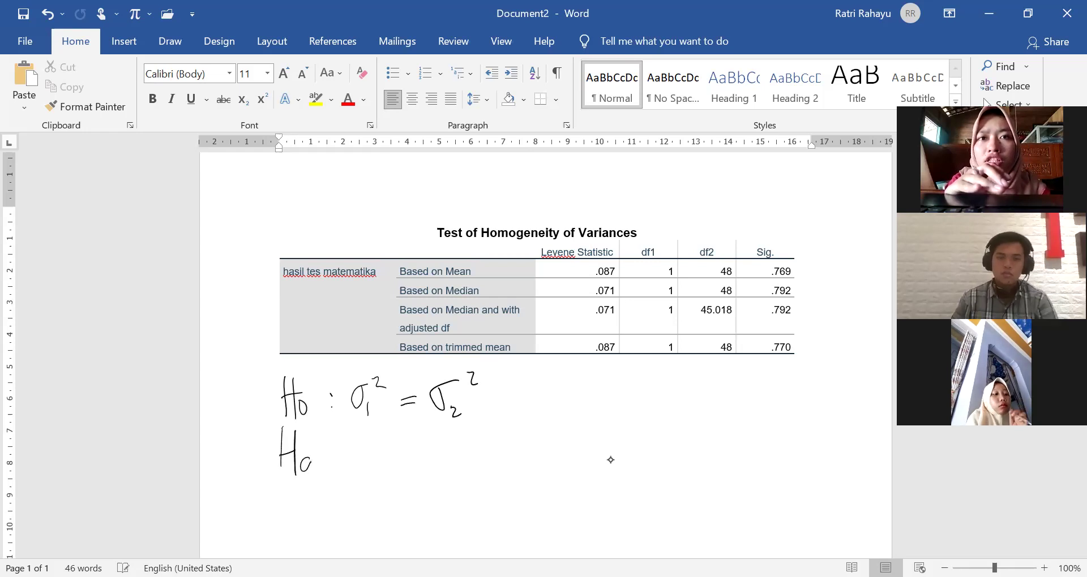
{"action": "left_click", "coordinate": [336, 455]}
{"action": "left_click", "coordinate": [334, 469]}
{"action": "mouse_move", "coordinate": [367, 447]}
{"action": "left_mouse_down"}
{"action": "mouse_move", "coordinate": [378, 440]}
{"action": "mouse_move", "coordinate": [374, 480]}
{"action": "mouse_move", "coordinate": [392, 450]}
{"action": "mouse_move", "coordinate": [424, 453]}
{"action": "left_mouse_up"}
{"action": "left_click_drag", "start_coordinate": [405, 474], "coordinate": [463, 445]}
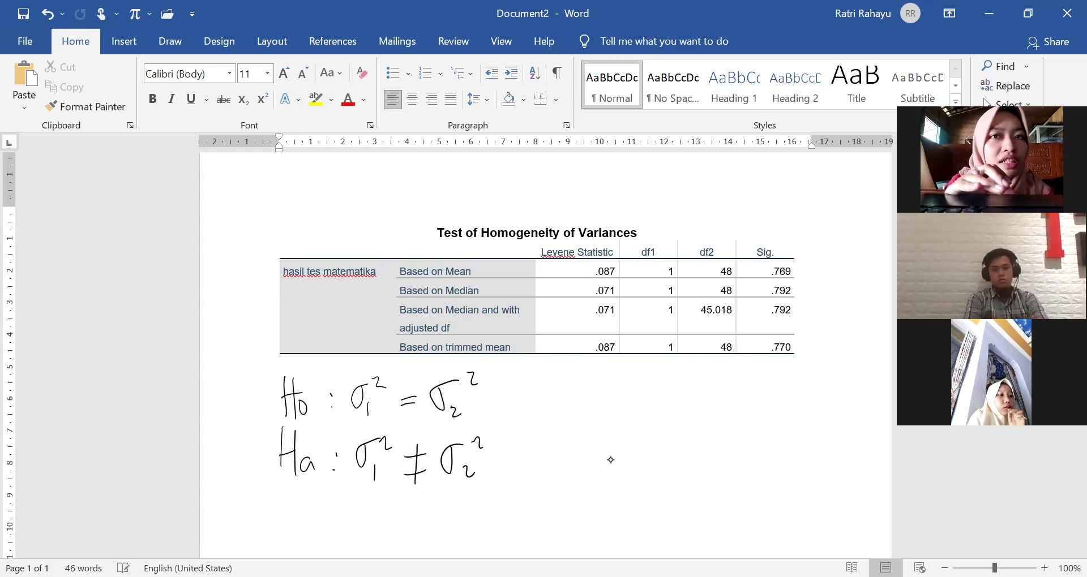
Handwrite the heading "Kriteria pengujian" under the two hypotheses.
{"action": "scroll", "coordinate": [610, 459], "scroll_direction": "down", "scroll_amount": 1}
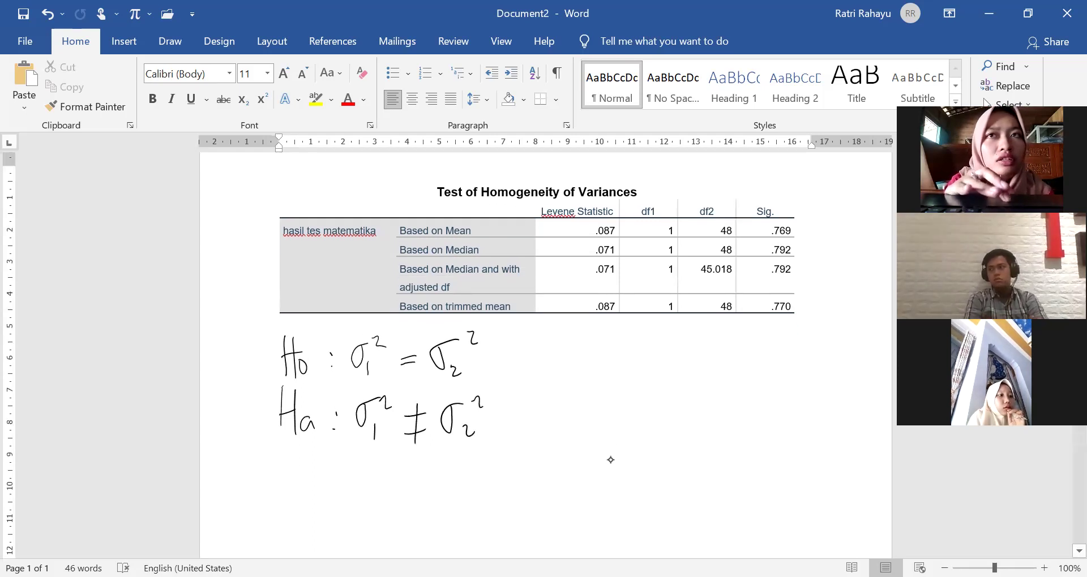
{"action": "left_click_drag", "start_coordinate": [278, 465], "coordinate": [290, 475]}
{"action": "mouse_move", "coordinate": [293, 473]}
{"action": "left_mouse_down"}
{"action": "mouse_move", "coordinate": [306, 465]}
{"action": "mouse_move", "coordinate": [304, 448]}
{"action": "mouse_move", "coordinate": [317, 485]}
{"action": "left_mouse_up"}
{"action": "mouse_move", "coordinate": [309, 461]}
{"action": "left_mouse_down"}
{"action": "mouse_move", "coordinate": [363, 474]}
{"action": "mouse_move", "coordinate": [384, 495]}
{"action": "mouse_move", "coordinate": [421, 476]}
{"action": "mouse_move", "coordinate": [453, 473]}
{"action": "mouse_move", "coordinate": [445, 491]}
{"action": "mouse_move", "coordinate": [497, 478]}
{"action": "left_mouse_up"}
Handwrite the acceptance rule "Ho diterima jika sig > 5%" under the Kriteria pengujian heading.
{"action": "left_click_drag", "start_coordinate": [269, 488], "coordinate": [269, 521]}
{"action": "mouse_move", "coordinate": [270, 509]}
{"action": "left_mouse_down"}
{"action": "mouse_move", "coordinate": [281, 505]}
{"action": "mouse_move", "coordinate": [282, 521]}
{"action": "left_mouse_up"}
{"action": "mouse_move", "coordinate": [291, 502]}
{"action": "left_mouse_down"}
{"action": "mouse_move", "coordinate": [320, 518]}
{"action": "mouse_move", "coordinate": [333, 498]}
{"action": "left_mouse_up"}
{"action": "mouse_move", "coordinate": [341, 492]}
{"action": "left_mouse_down"}
{"action": "mouse_move", "coordinate": [342, 523]}
{"action": "mouse_move", "coordinate": [353, 501]}
{"action": "mouse_move", "coordinate": [362, 506]}
{"action": "left_mouse_up"}
{"action": "left_click_drag", "start_coordinate": [365, 505], "coordinate": [378, 518]}
{"action": "mouse_move", "coordinate": [381, 518]}
{"action": "left_mouse_down"}
{"action": "mouse_move", "coordinate": [394, 506]}
{"action": "mouse_move", "coordinate": [439, 531]}
{"action": "mouse_move", "coordinate": [462, 519]}
{"action": "left_mouse_up"}
{"action": "mouse_move", "coordinate": [471, 507]}
{"action": "left_mouse_down"}
{"action": "mouse_move", "coordinate": [474, 520]}
{"action": "mouse_move", "coordinate": [515, 509]}
{"action": "left_mouse_up"}
{"action": "mouse_move", "coordinate": [528, 498]}
{"action": "left_mouse_down"}
{"action": "mouse_move", "coordinate": [531, 509]}
{"action": "mouse_move", "coordinate": [549, 492]}
{"action": "left_mouse_up"}
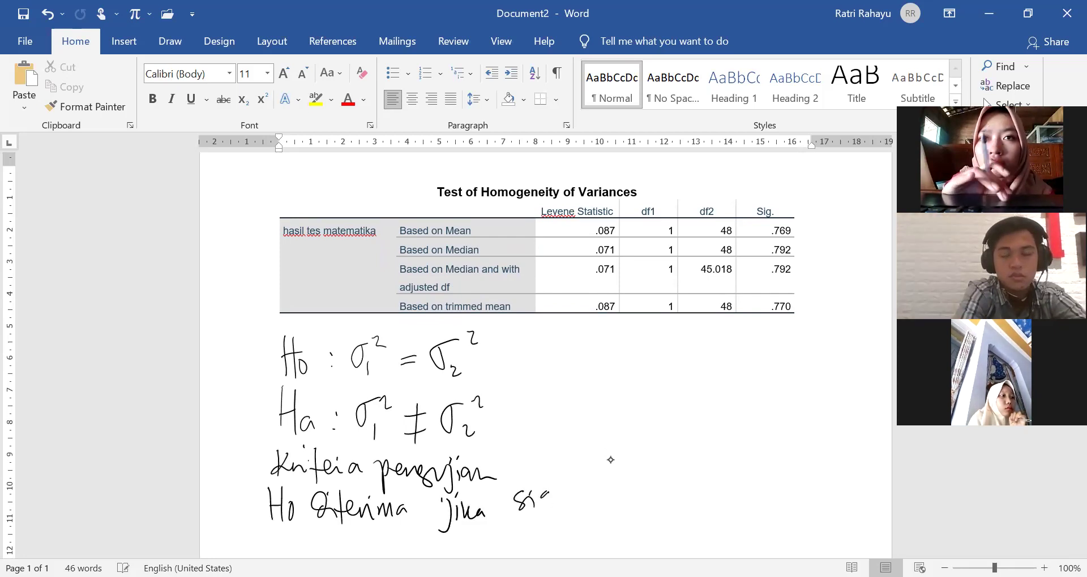
{"action": "left_click_drag", "start_coordinate": [628, 490], "coordinate": [616, 523]}
{"action": "left_click_drag", "start_coordinate": [625, 513], "coordinate": [624, 520]}
Handwrite the rejection rule "Ho ditolak jika sebaliknya" under the acceptance rule.
{"action": "scroll", "coordinate": [510, 359], "scroll_direction": "down", "scroll_amount": 3}
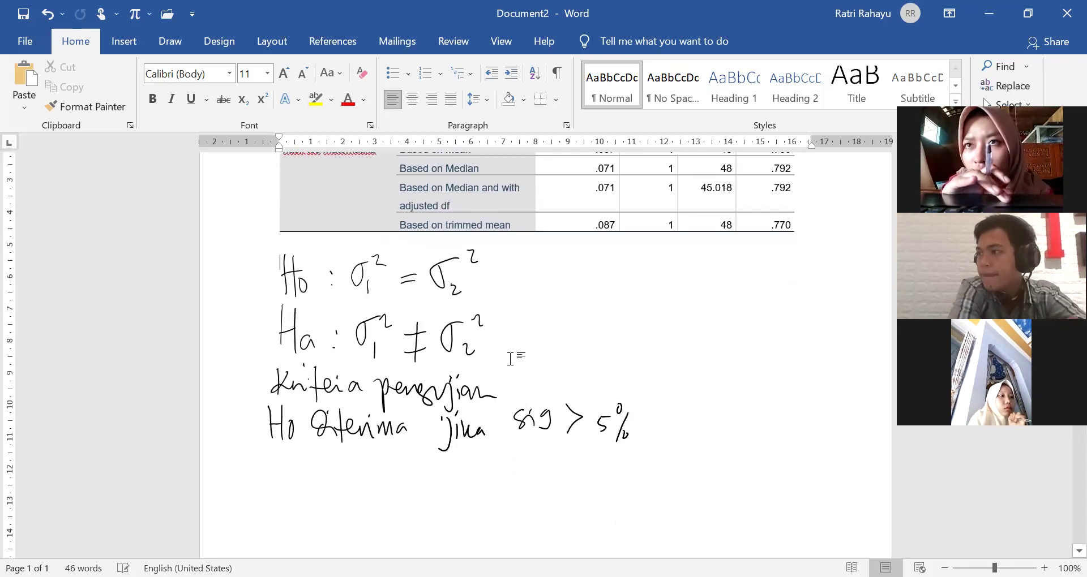
{"action": "mouse_move", "coordinate": [275, 456]}
{"action": "left_mouse_down"}
{"action": "mouse_move", "coordinate": [272, 481]}
{"action": "mouse_move", "coordinate": [283, 481]}
{"action": "left_mouse_up"}
{"action": "left_click_drag", "start_coordinate": [290, 467], "coordinate": [290, 482]}
{"action": "mouse_move", "coordinate": [323, 452]}
{"action": "left_mouse_down"}
{"action": "mouse_move", "coordinate": [316, 479]}
{"action": "mouse_move", "coordinate": [332, 473]}
{"action": "left_mouse_up"}
{"action": "left_click_drag", "start_coordinate": [336, 451], "coordinate": [336, 456]}
{"action": "mouse_move", "coordinate": [349, 453]}
{"action": "left_mouse_down"}
{"action": "mouse_move", "coordinate": [350, 485]}
{"action": "mouse_move", "coordinate": [382, 482]}
{"action": "left_mouse_up"}
{"action": "mouse_move", "coordinate": [399, 466]}
{"action": "left_mouse_down"}
{"action": "mouse_move", "coordinate": [389, 481]}
{"action": "mouse_move", "coordinate": [498, 480]}
{"action": "left_mouse_up"}
{"action": "left_click_drag", "start_coordinate": [505, 465], "coordinate": [507, 479]}
{"action": "left_click_drag", "start_coordinate": [512, 473], "coordinate": [558, 479]}
{"action": "mouse_move", "coordinate": [555, 471]}
{"action": "left_mouse_down"}
{"action": "mouse_move", "coordinate": [576, 460]}
{"action": "mouse_move", "coordinate": [585, 474]}
{"action": "left_mouse_up"}
{"action": "mouse_move", "coordinate": [590, 451]}
{"action": "left_mouse_down"}
{"action": "mouse_move", "coordinate": [594, 476]}
{"action": "mouse_move", "coordinate": [615, 471]}
{"action": "left_mouse_up"}
{"action": "left_click_drag", "start_coordinate": [617, 452], "coordinate": [633, 477]}
{"action": "mouse_move", "coordinate": [636, 464]}
{"action": "left_mouse_down"}
{"action": "mouse_move", "coordinate": [650, 476]}
{"action": "mouse_move", "coordinate": [712, 479]}
{"action": "left_mouse_up"}
Begin the result line under the rejection rule by handwriting "Diperoleh".
{"action": "left_click_drag", "start_coordinate": [277, 494], "coordinate": [277, 517]}
{"action": "left_click", "coordinate": [301, 508]}
{"action": "mouse_move", "coordinate": [276, 492]}
{"action": "left_mouse_down"}
{"action": "mouse_move", "coordinate": [278, 516]}
{"action": "mouse_move", "coordinate": [312, 524]}
{"action": "left_mouse_up"}
{"action": "left_click_drag", "start_coordinate": [324, 511], "coordinate": [348, 511]}
{"action": "left_click_drag", "start_coordinate": [350, 507], "coordinate": [373, 520]}
{"action": "left_click_drag", "start_coordinate": [375, 513], "coordinate": [415, 529]}
{"action": "scroll", "coordinate": [511, 358], "scroll_direction": "up", "scroll_amount": 2}
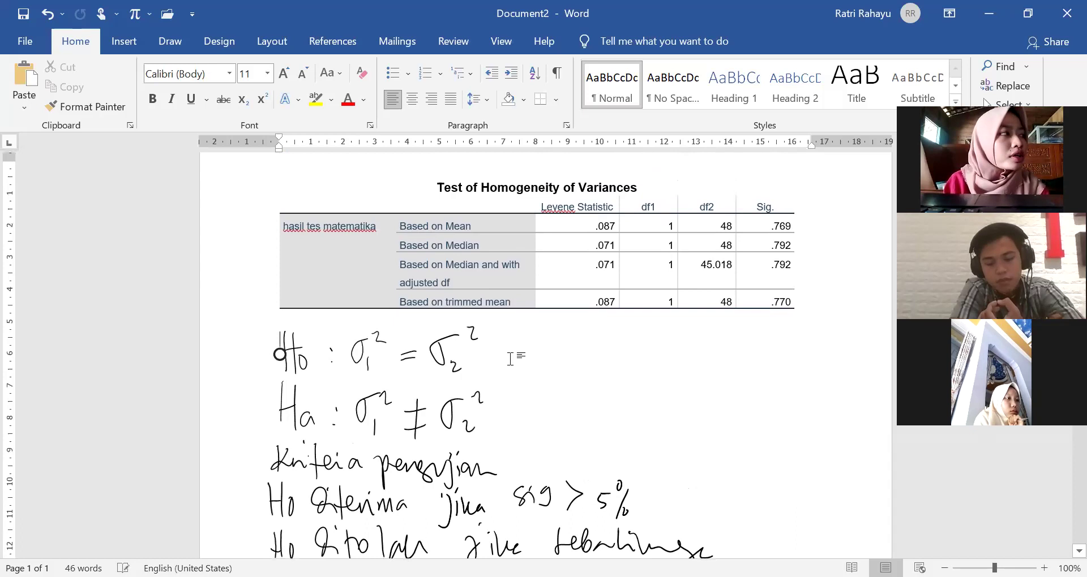
{"action": "mouse_move", "coordinate": [819, 210]}
{"action": "left_mouse_down"}
{"action": "mouse_move", "coordinate": [749, 204]}
{"action": "mouse_move", "coordinate": [813, 199]}
{"action": "left_mouse_up"}
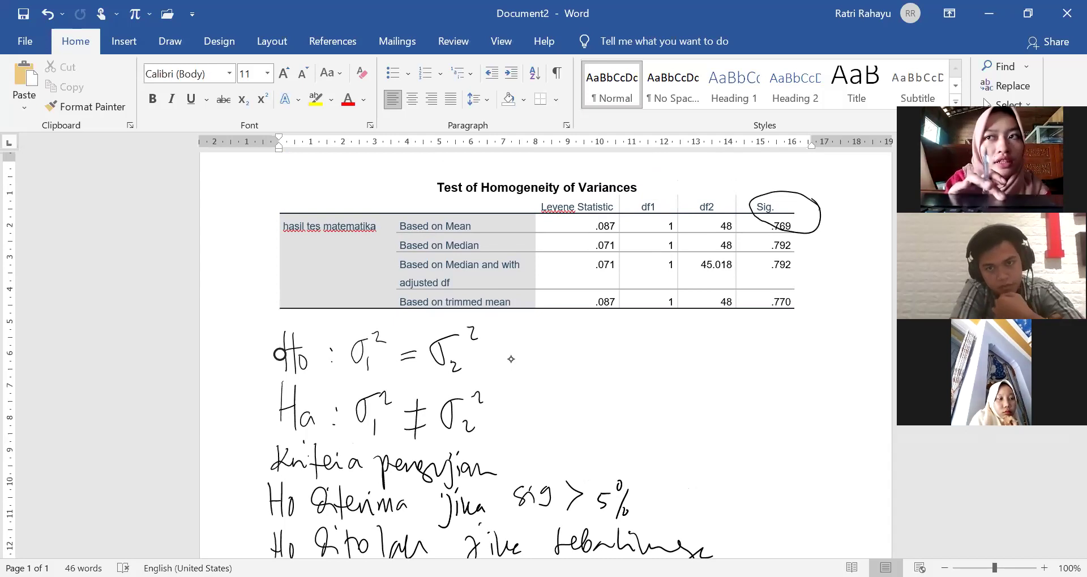
{"action": "left_click", "coordinate": [170, 39]}
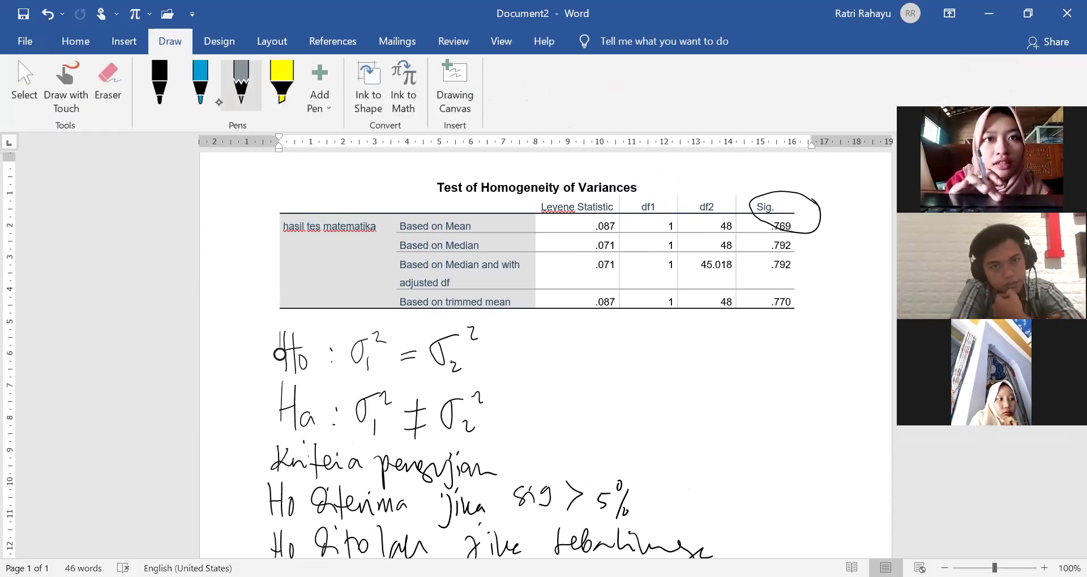
{"action": "scroll", "coordinate": [279, 338], "scroll_direction": "down", "scroll_amount": 1}
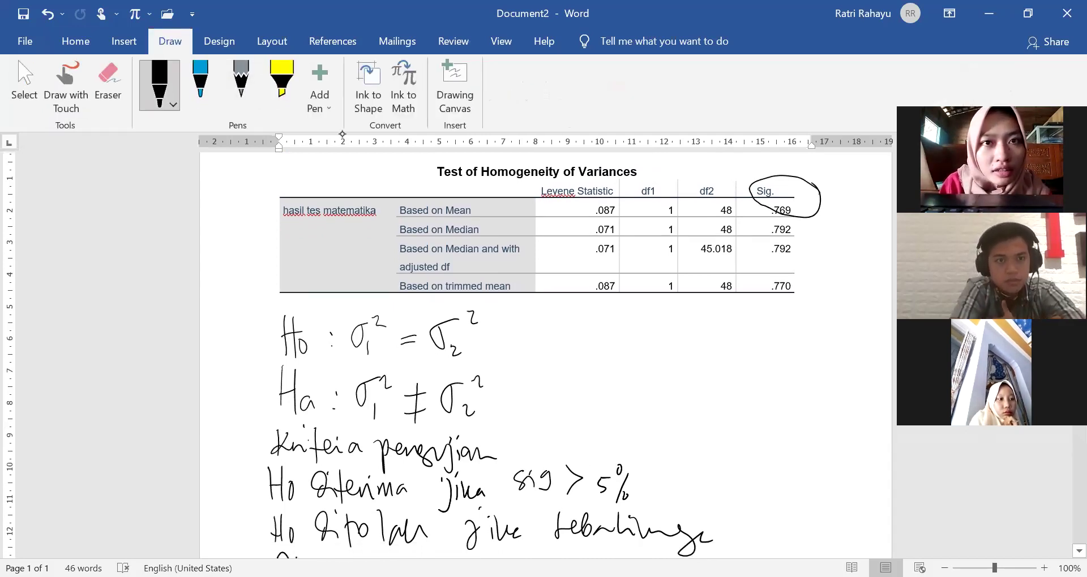
{"action": "scroll", "coordinate": [279, 333], "scroll_direction": "down", "scroll_amount": 1}
{"action": "scroll", "coordinate": [279, 333], "scroll_direction": "up", "scroll_amount": 1}
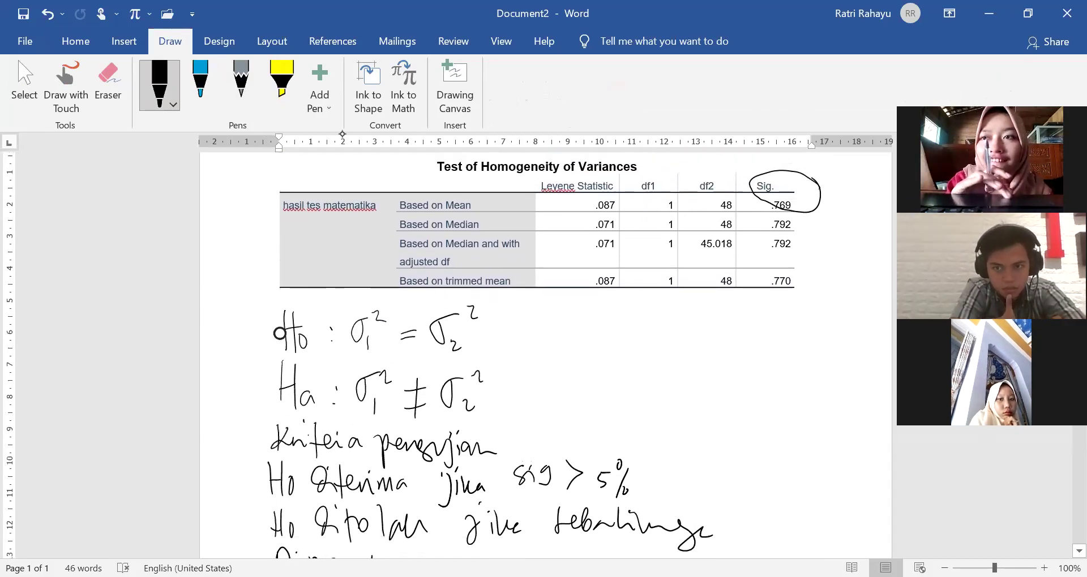
{"action": "left_click", "coordinate": [107, 85]}
{"action": "left_click", "coordinate": [815, 186]}
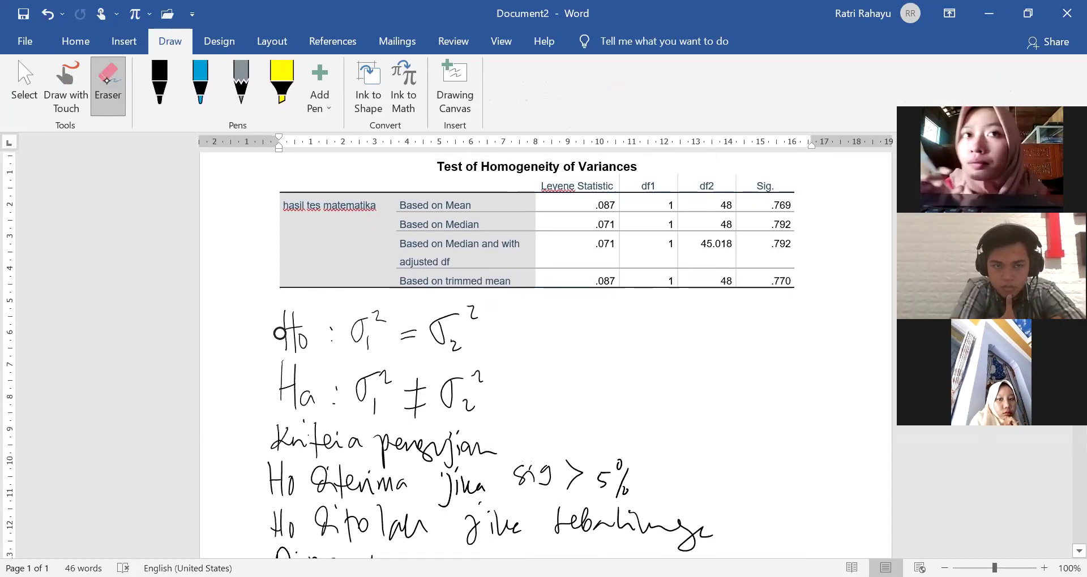
Circle the Sig. heading and the Based on Mean value .769 in the table with the blue pen.
{"action": "left_click", "coordinate": [200, 82]}
{"action": "left_click_drag", "start_coordinate": [792, 176], "coordinate": [803, 186]}
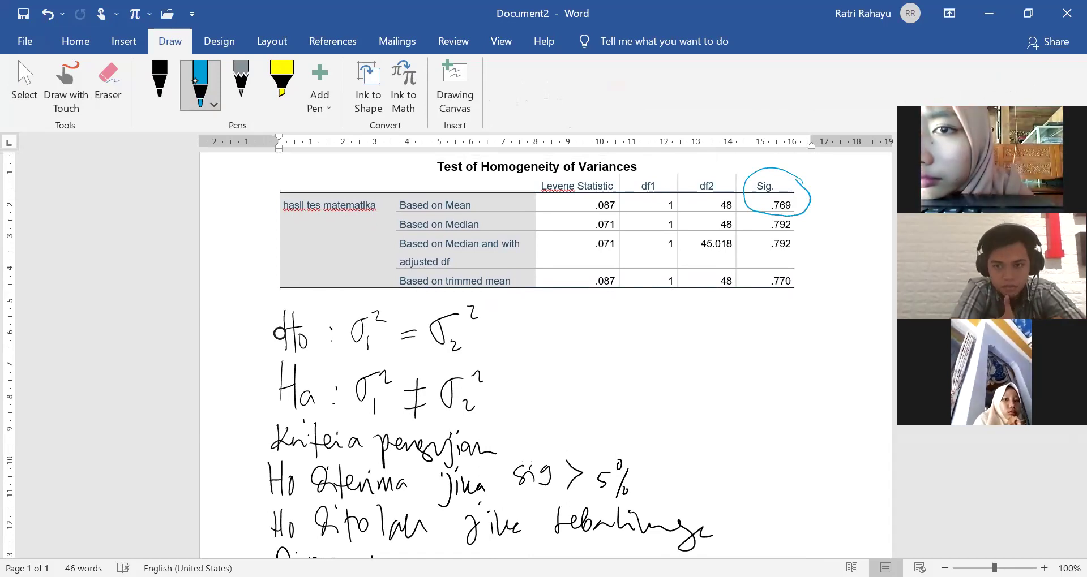
Complete the "Diperoleh" line in black ink with "sig = 0,769 > 5%".
{"action": "left_click", "coordinate": [157, 76]}
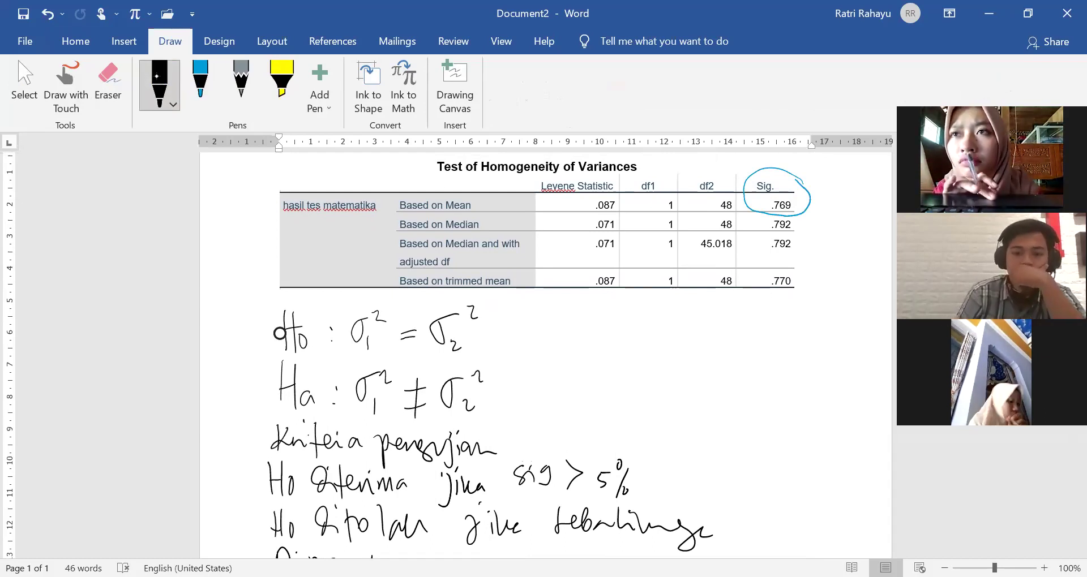
{"action": "scroll", "coordinate": [279, 333], "scroll_direction": "down", "scroll_amount": 3}
{"action": "left_click_drag", "start_coordinate": [278, 224], "coordinate": [279, 245]}
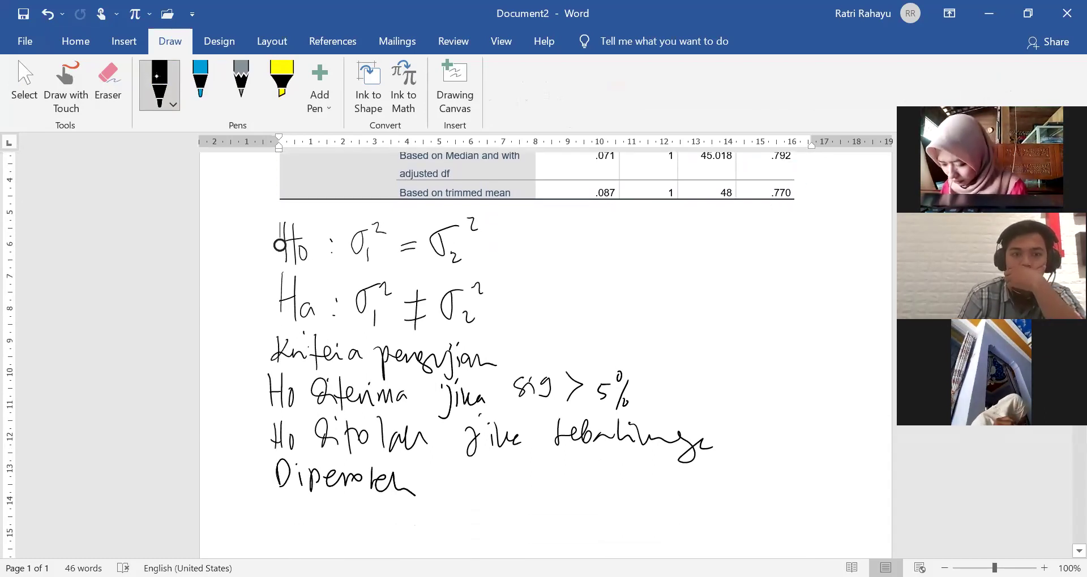
{"action": "left_click_drag", "start_coordinate": [478, 478], "coordinate": [479, 507]}
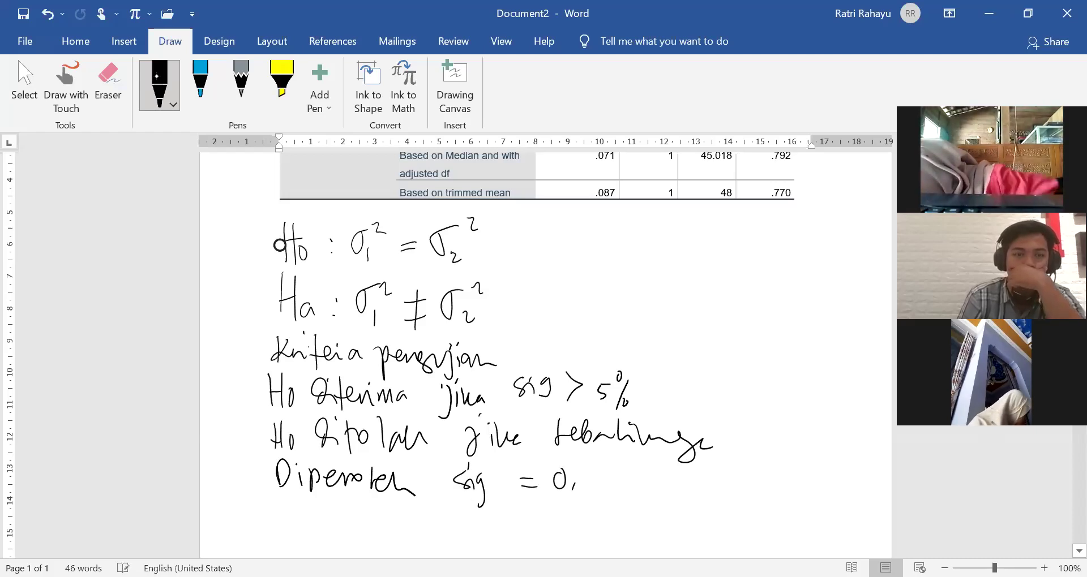
{"action": "scroll", "coordinate": [279, 245], "scroll_direction": "up", "scroll_amount": 3}
{"action": "scroll", "coordinate": [279, 245], "scroll_direction": "down", "scroll_amount": 4}
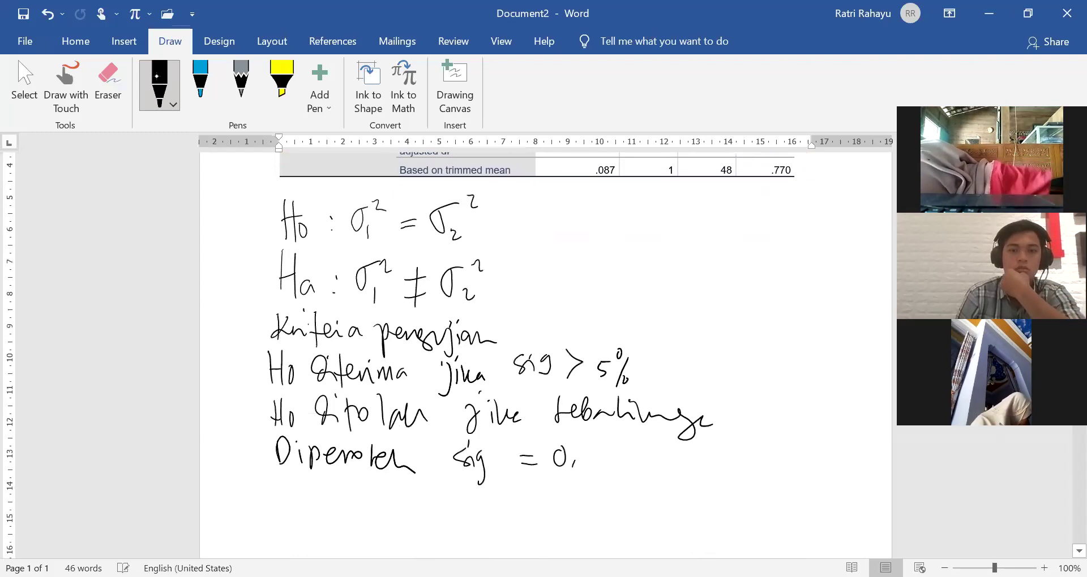
{"action": "mouse_move", "coordinate": [618, 443]}
{"action": "left_mouse_down"}
{"action": "mouse_move", "coordinate": [608, 462]}
{"action": "mouse_move", "coordinate": [628, 477]}
{"action": "left_mouse_up"}
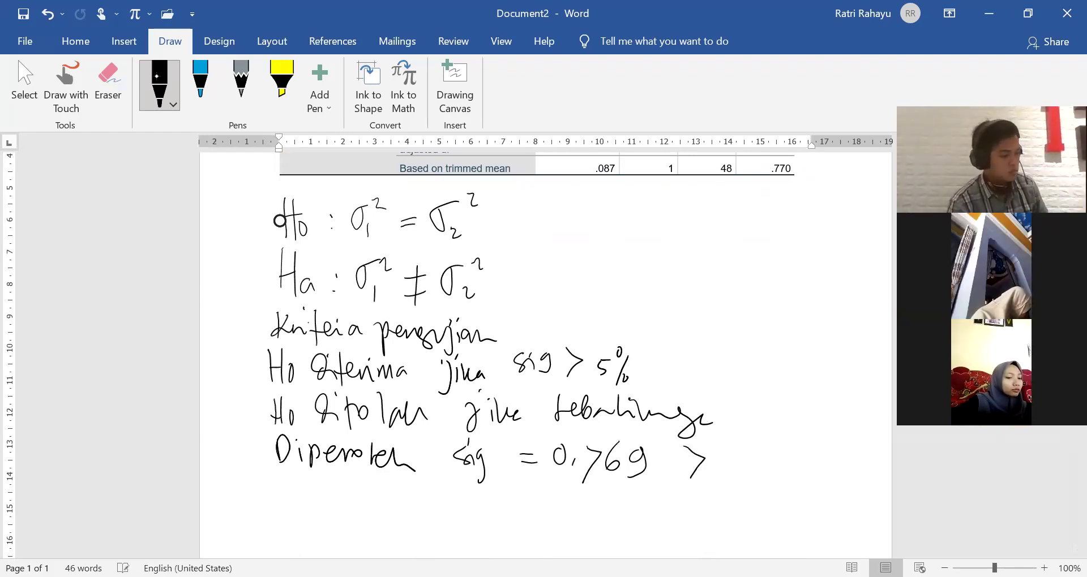
{"action": "left_click_drag", "start_coordinate": [728, 452], "coordinate": [726, 470]}
{"action": "left_click_drag", "start_coordinate": [748, 430], "coordinate": [764, 477]}
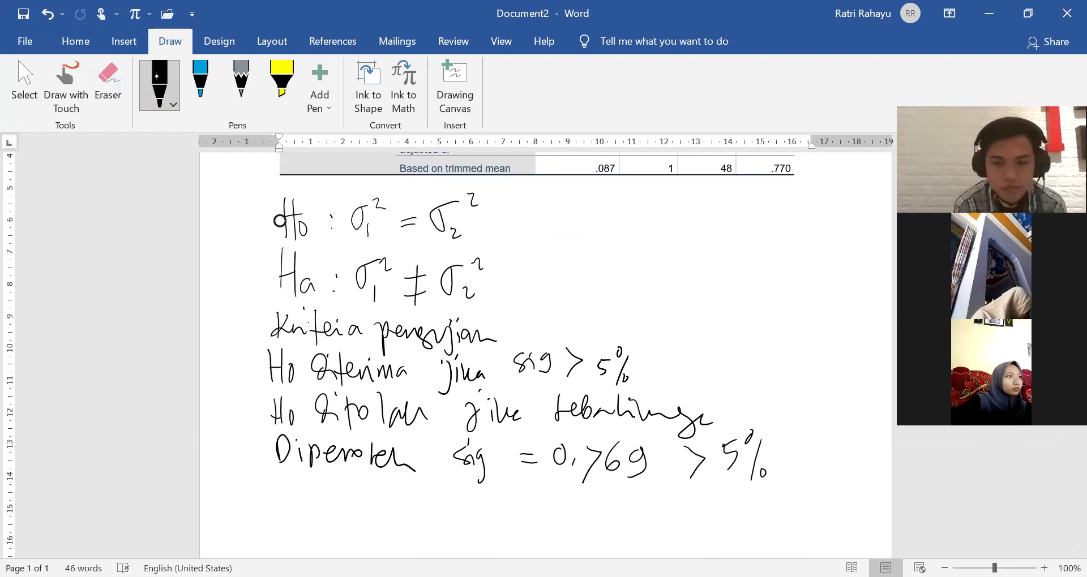
Add a comma after the result and handwrite "artinya Ho diterima." on the line below.
{"action": "left_click_drag", "start_coordinate": [785, 457], "coordinate": [787, 470]}
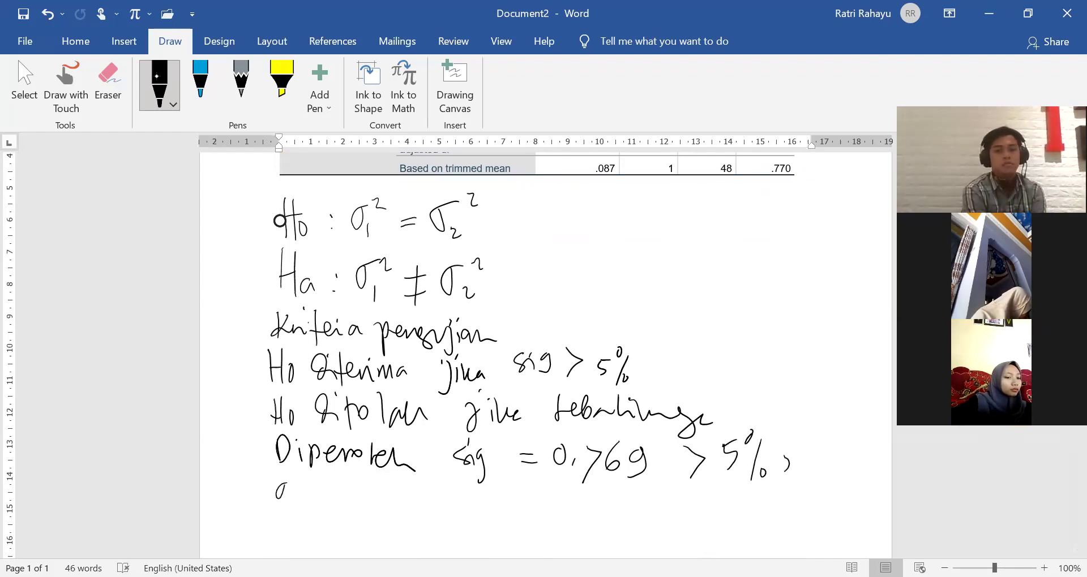
{"action": "mouse_move", "coordinate": [303, 481]}
{"action": "left_mouse_down"}
{"action": "mouse_move", "coordinate": [312, 498]}
{"action": "mouse_move", "coordinate": [342, 491]}
{"action": "mouse_move", "coordinate": [341, 516]}
{"action": "mouse_move", "coordinate": [346, 499]}
{"action": "left_mouse_up"}
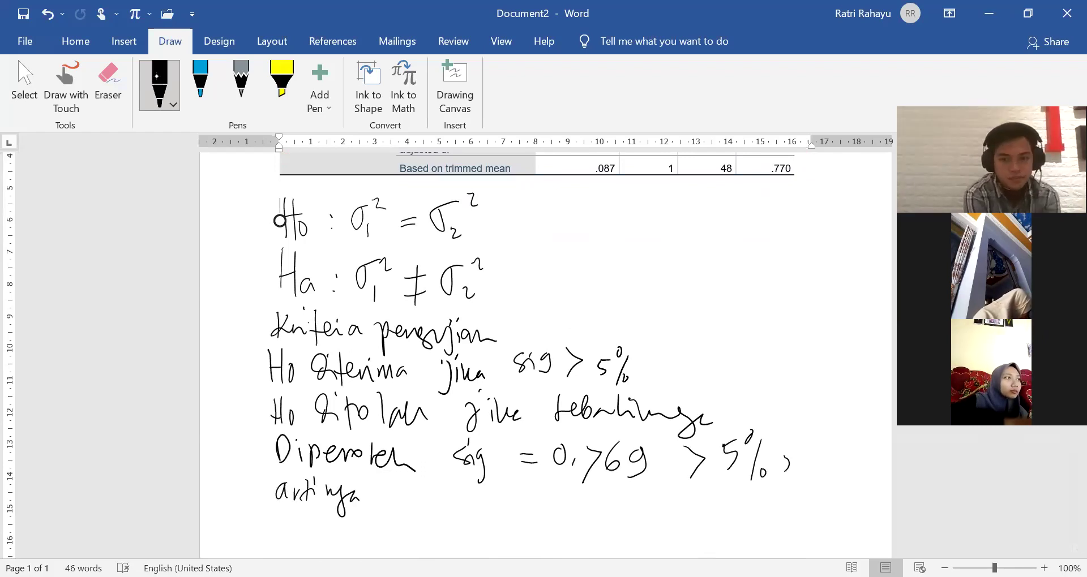
{"action": "left_click_drag", "start_coordinate": [395, 476], "coordinate": [396, 505]}
{"action": "mouse_move", "coordinate": [389, 493]}
{"action": "left_mouse_down"}
{"action": "mouse_move", "coordinate": [407, 491]}
{"action": "mouse_move", "coordinate": [418, 509]}
{"action": "left_mouse_up"}
{"action": "mouse_move", "coordinate": [456, 494]}
{"action": "left_mouse_down"}
{"action": "mouse_move", "coordinate": [450, 510]}
{"action": "mouse_move", "coordinate": [460, 512]}
{"action": "left_mouse_up"}
{"action": "left_click_drag", "start_coordinate": [467, 495], "coordinate": [469, 509]}
{"action": "mouse_move", "coordinate": [479, 487]}
{"action": "left_mouse_down"}
{"action": "mouse_move", "coordinate": [480, 514]}
{"action": "mouse_move", "coordinate": [503, 498]}
{"action": "mouse_move", "coordinate": [536, 506]}
{"action": "mouse_move", "coordinate": [601, 490]}
{"action": "left_mouse_up"}
{"action": "left_click", "coordinate": [552, 503]}
Handwrite the conclusion "Varians kedua populasi sama." and put a check mark beside the Ho hypothesis.
{"action": "mouse_move", "coordinate": [606, 501]}
{"action": "left_mouse_down"}
{"action": "mouse_move", "coordinate": [734, 512]}
{"action": "mouse_move", "coordinate": [762, 486]}
{"action": "mouse_move", "coordinate": [786, 507]}
{"action": "left_mouse_up"}
{"action": "left_click", "coordinate": [714, 482]}
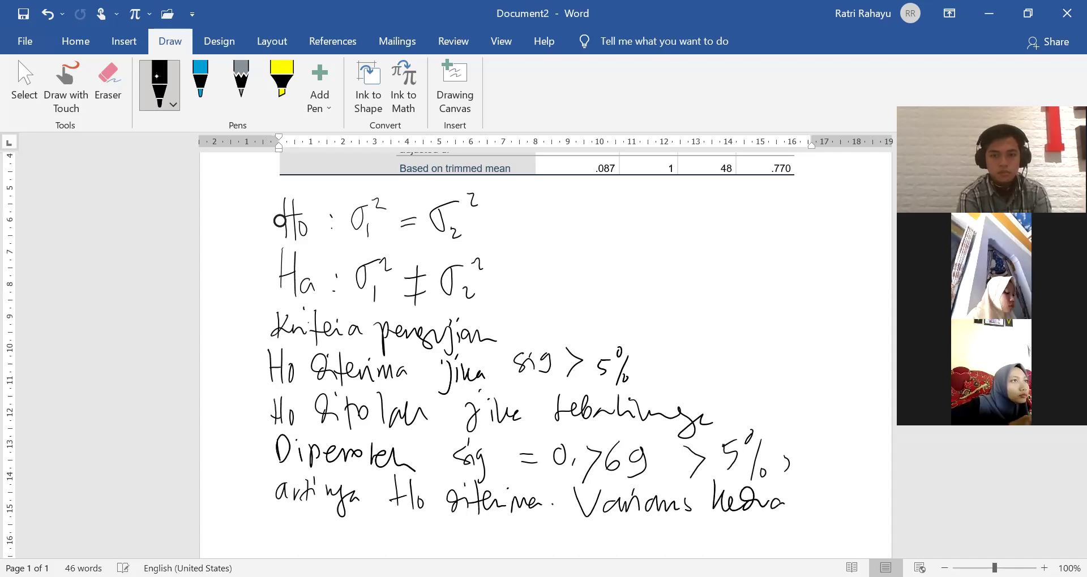
{"action": "left_click_drag", "start_coordinate": [281, 519], "coordinate": [289, 530]}
{"action": "left_click_drag", "start_coordinate": [300, 517], "coordinate": [313, 541]}
{"action": "mouse_move", "coordinate": [312, 521]}
{"action": "left_mouse_down"}
{"action": "mouse_move", "coordinate": [336, 540]}
{"action": "mouse_move", "coordinate": [339, 516]}
{"action": "mouse_move", "coordinate": [378, 543]}
{"action": "mouse_move", "coordinate": [473, 541]}
{"action": "left_mouse_up"}
{"action": "left_click", "coordinate": [486, 545]}
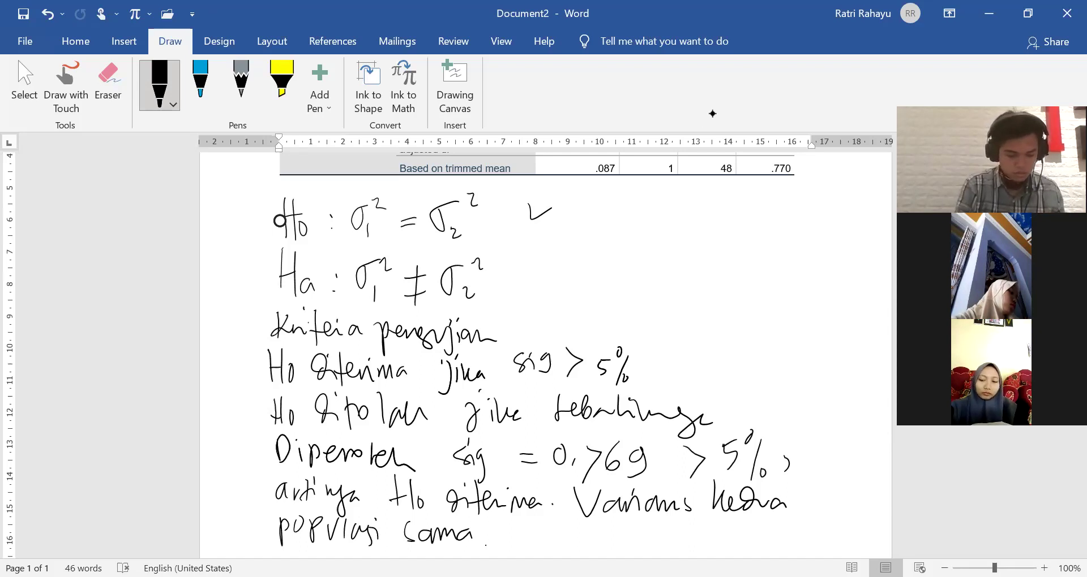
Switch to SPSS and set up an Independent-Samples T Test with the mathematics test score as test variable and KELOMPOK as grouping variable.
{"action": "scroll", "coordinate": [718, 190], "scroll_direction": "up", "scroll_amount": 1}
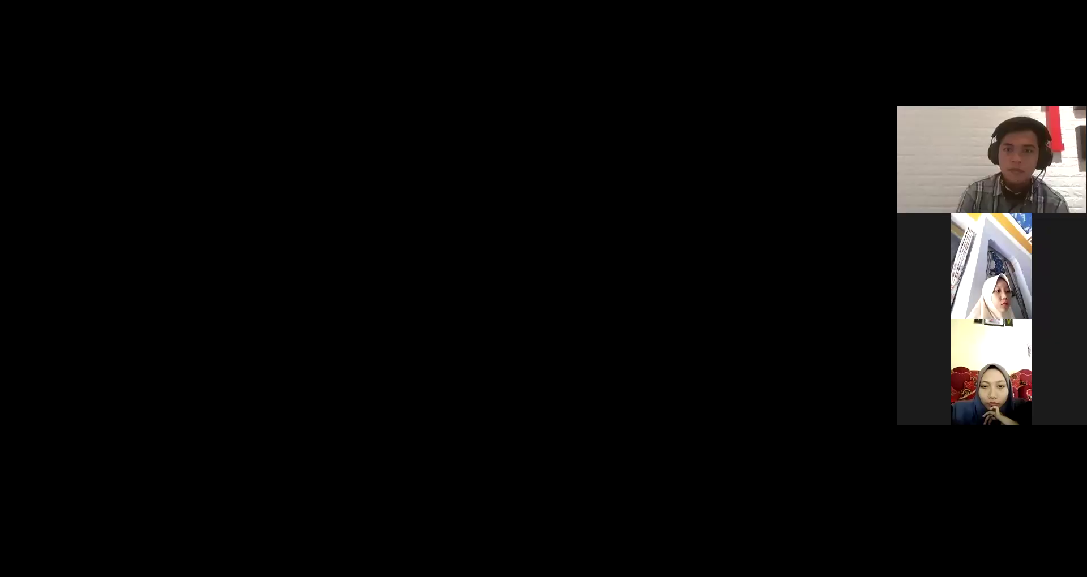
{"action": "left_click", "coordinate": [31, 542]}
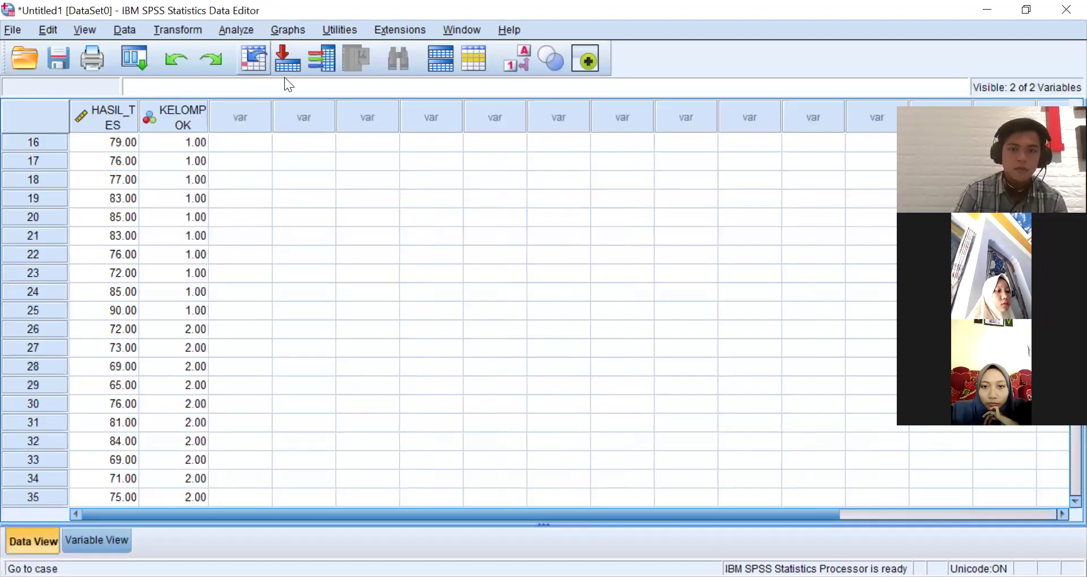
{"action": "left_click", "coordinate": [238, 31]}
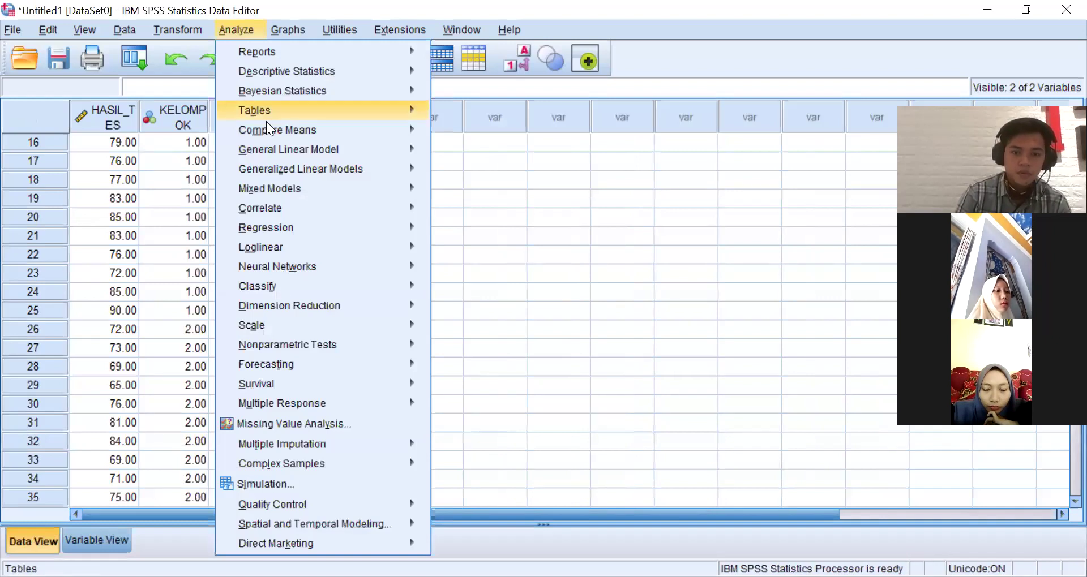
{"action": "mouse_move", "coordinate": [268, 132]}
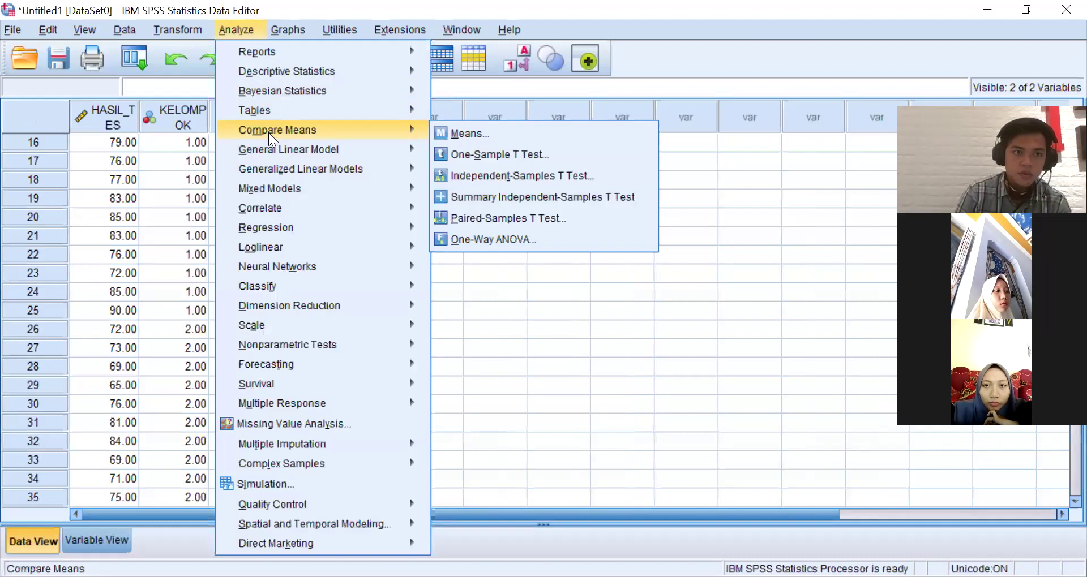
{"action": "left_click", "coordinate": [619, 174]}
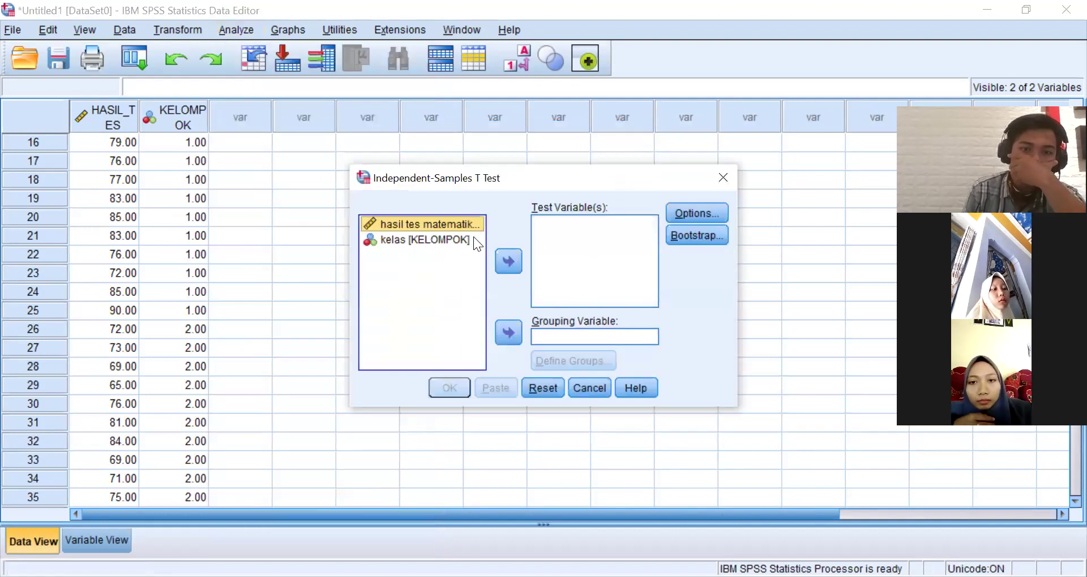
{"action": "left_click", "coordinate": [513, 263]}
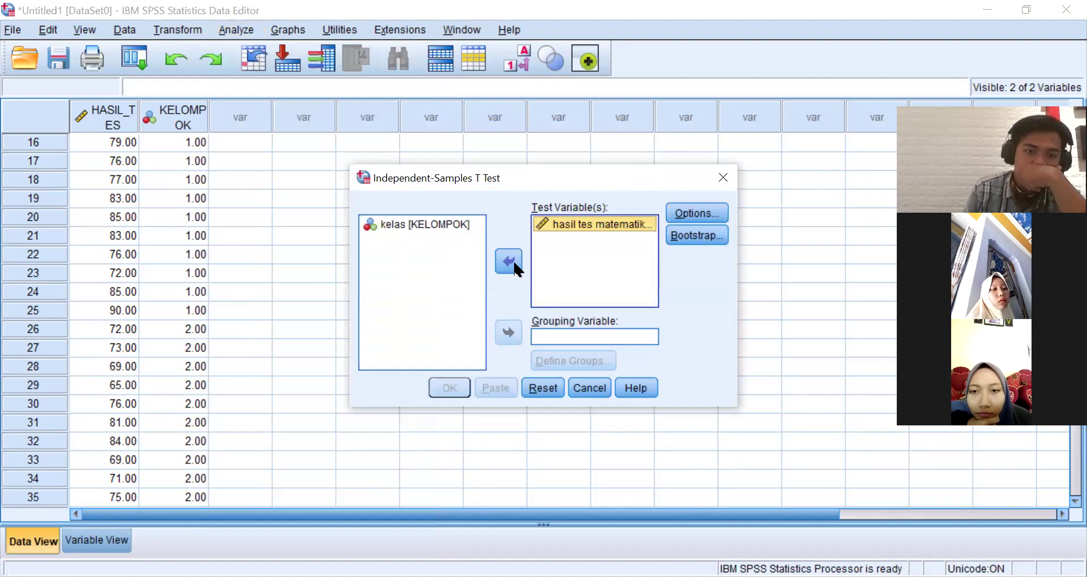
{"action": "left_click", "coordinate": [411, 222]}
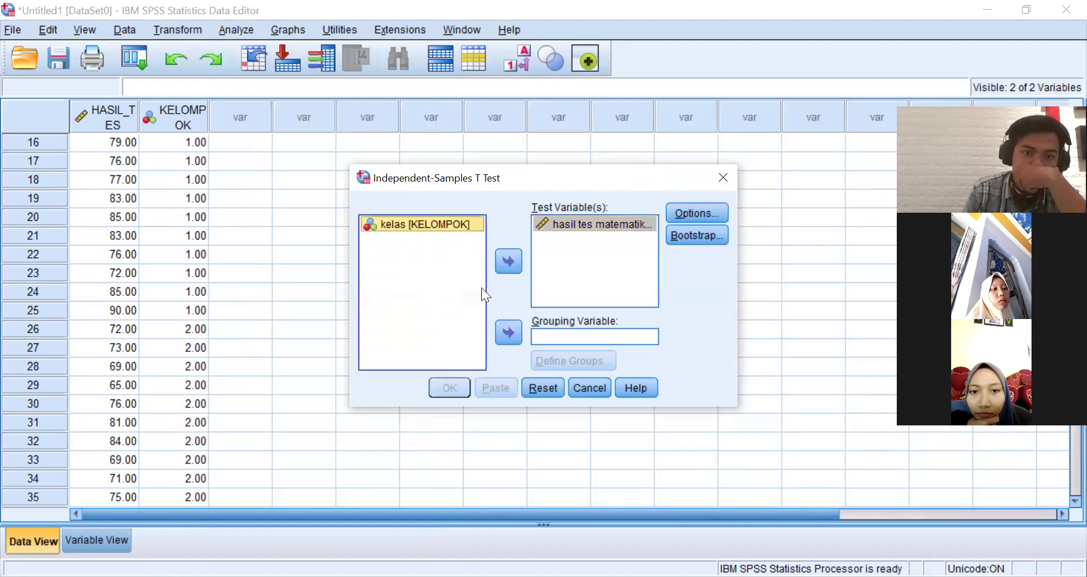
{"action": "left_click", "coordinate": [506, 327]}
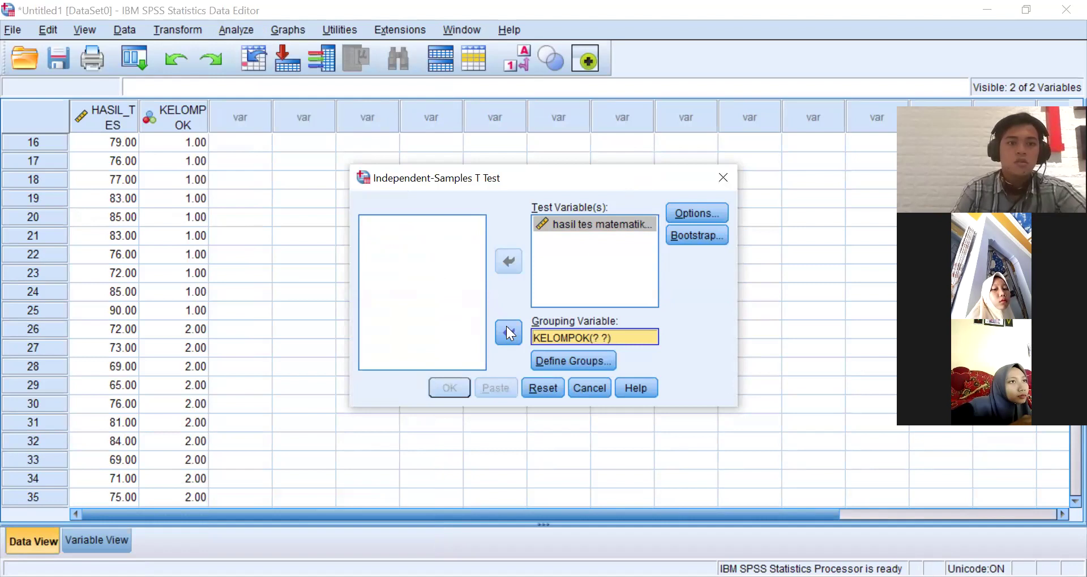
Define the groups of KELOMPOK with the specified values 1 and 2.
{"action": "left_click", "coordinate": [600, 361]}
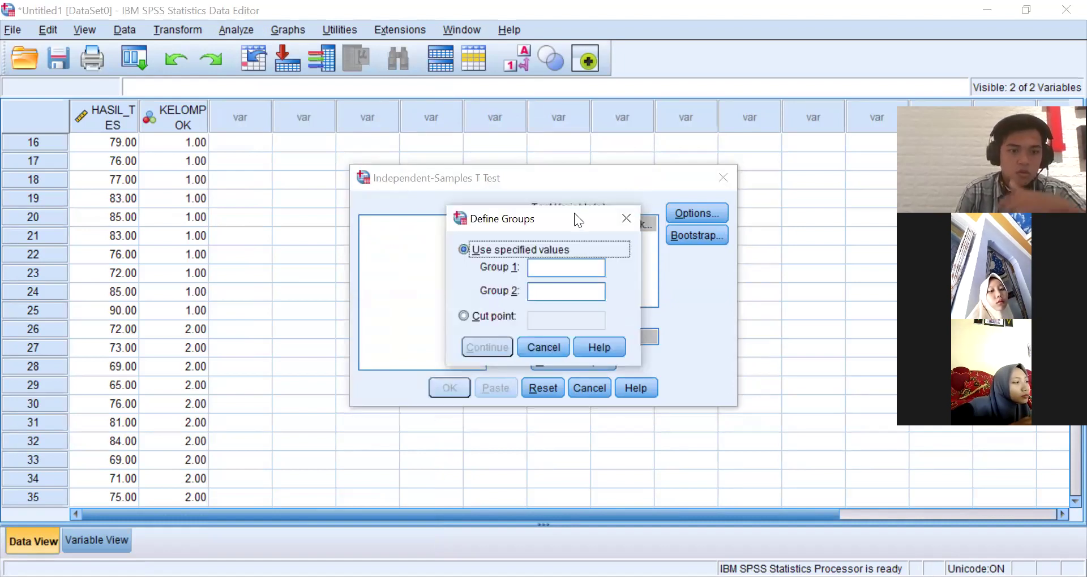
{"action": "left_click_drag", "start_coordinate": [574, 214], "coordinate": [362, 187]}
{"action": "left_click", "coordinate": [342, 242]}
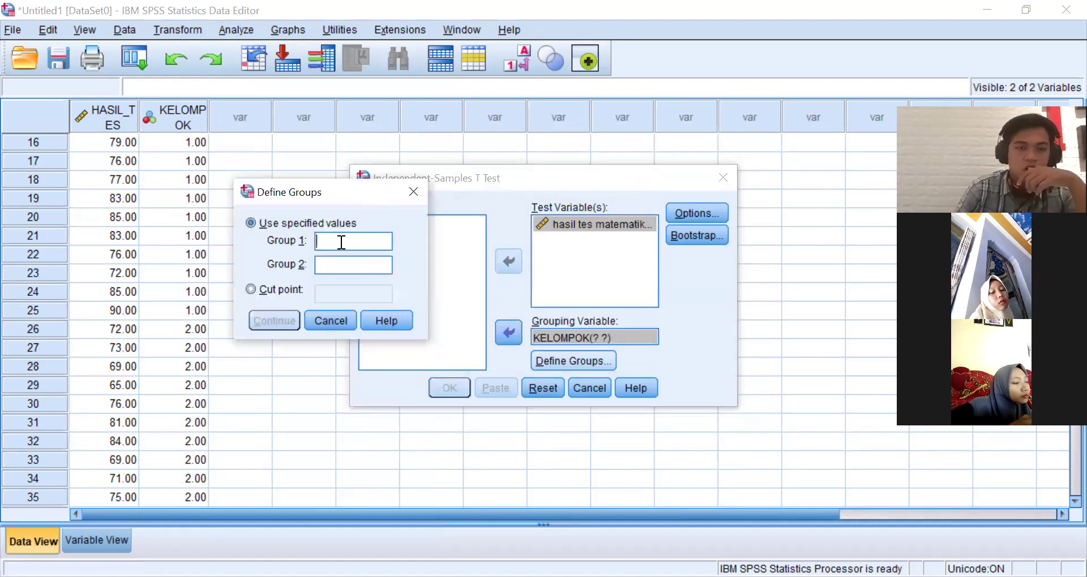
{"action": "type", "text": "1"}
{"action": "key", "text": "Tab"}
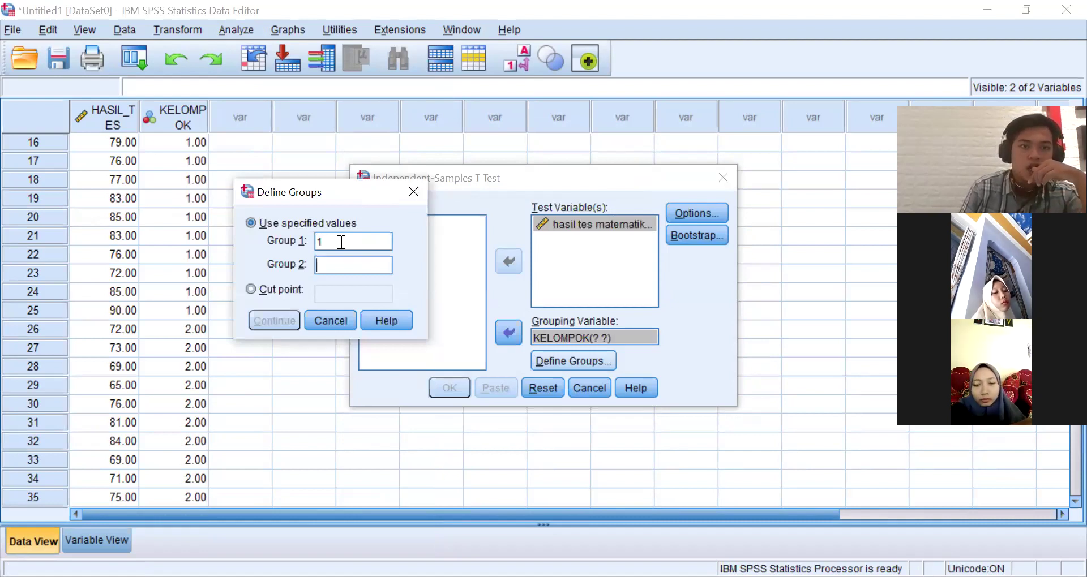
{"action": "type", "text": "2"}
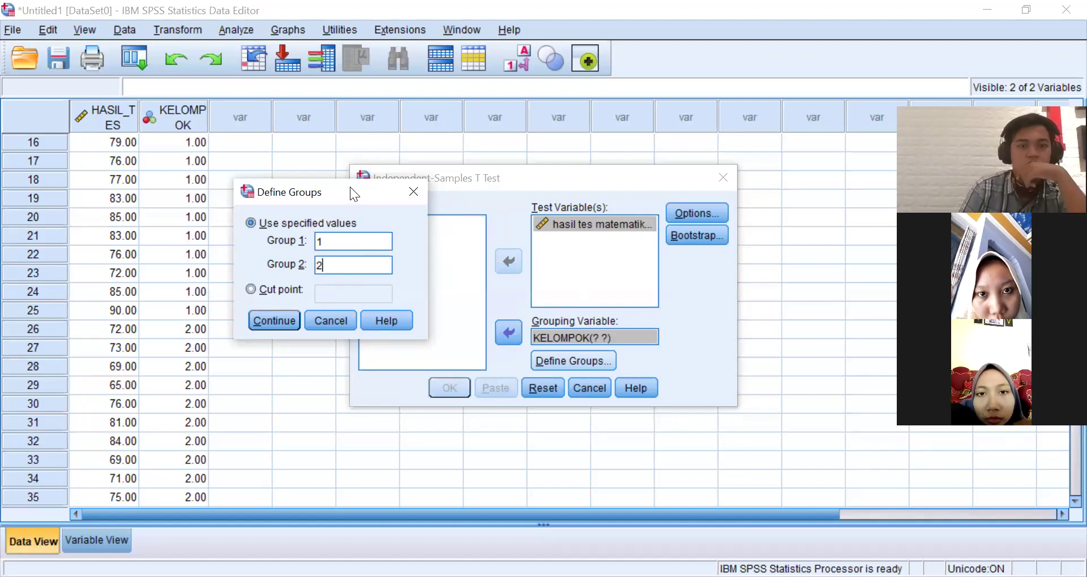
{"action": "left_click_drag", "start_coordinate": [350, 187], "coordinate": [377, 217]}
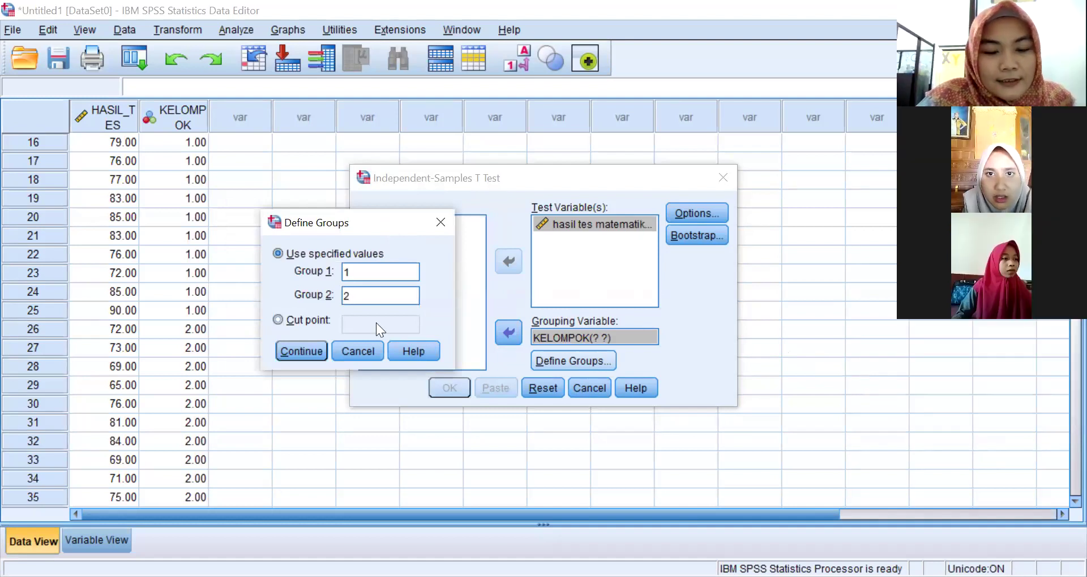
{"action": "left_click", "coordinate": [287, 347]}
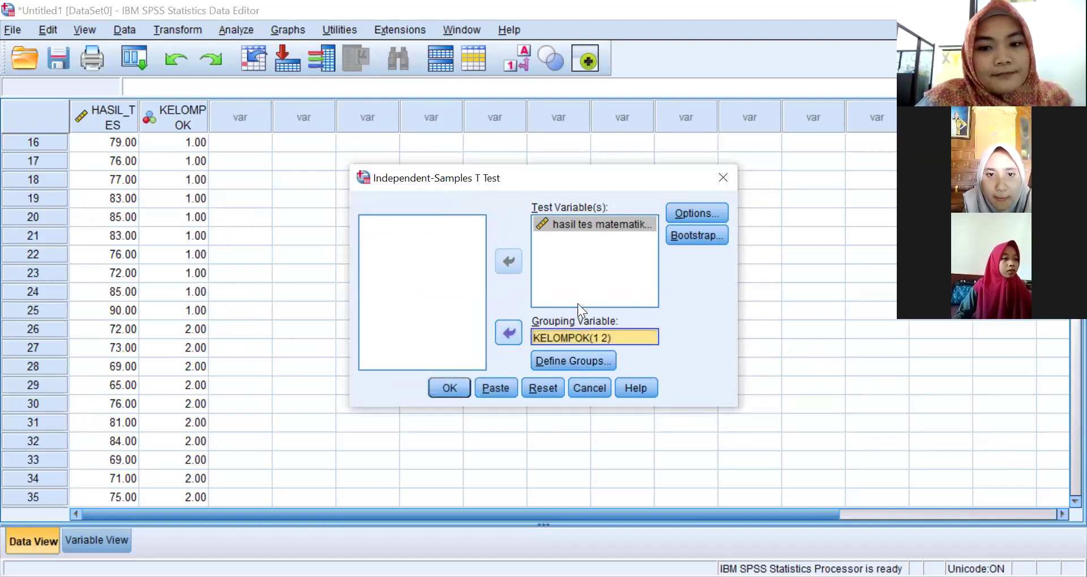
Check the confidence interval percentage and missing-value settings in the T Test options.
{"action": "left_click", "coordinate": [683, 213]}
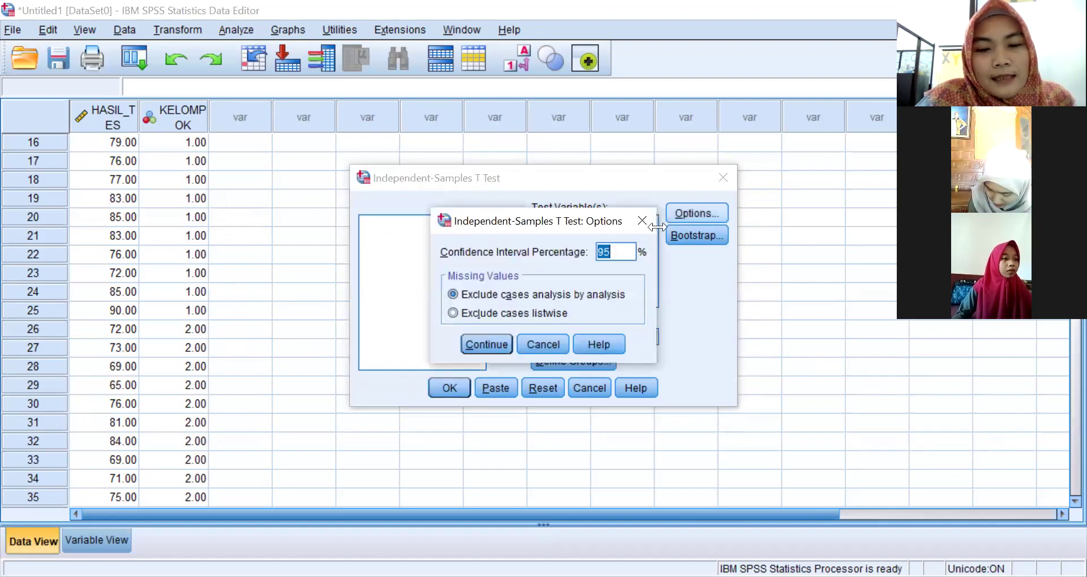
{"action": "left_click", "coordinate": [617, 251]}
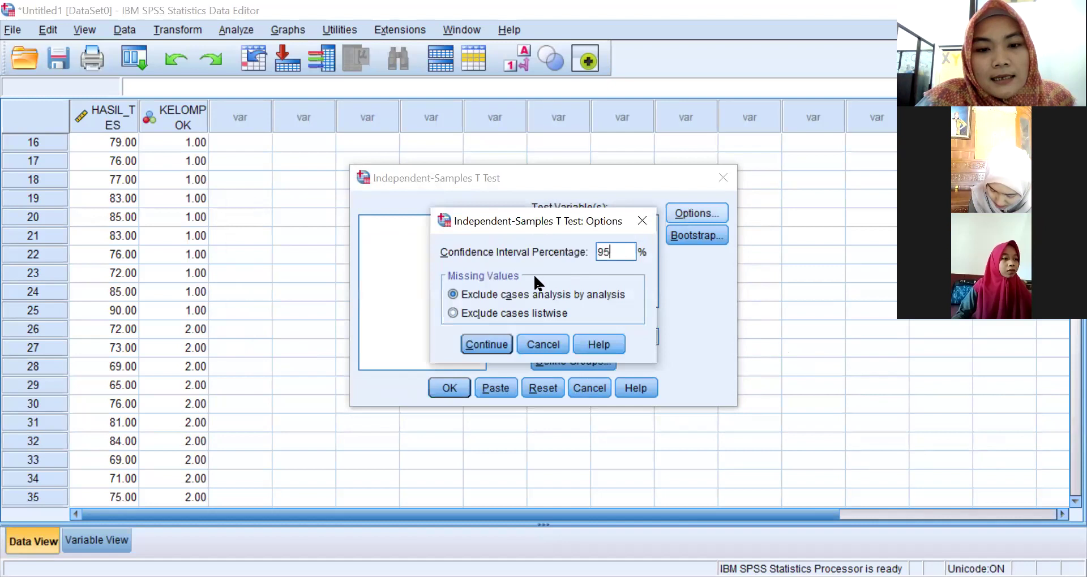
{"action": "left_click", "coordinate": [641, 220]}
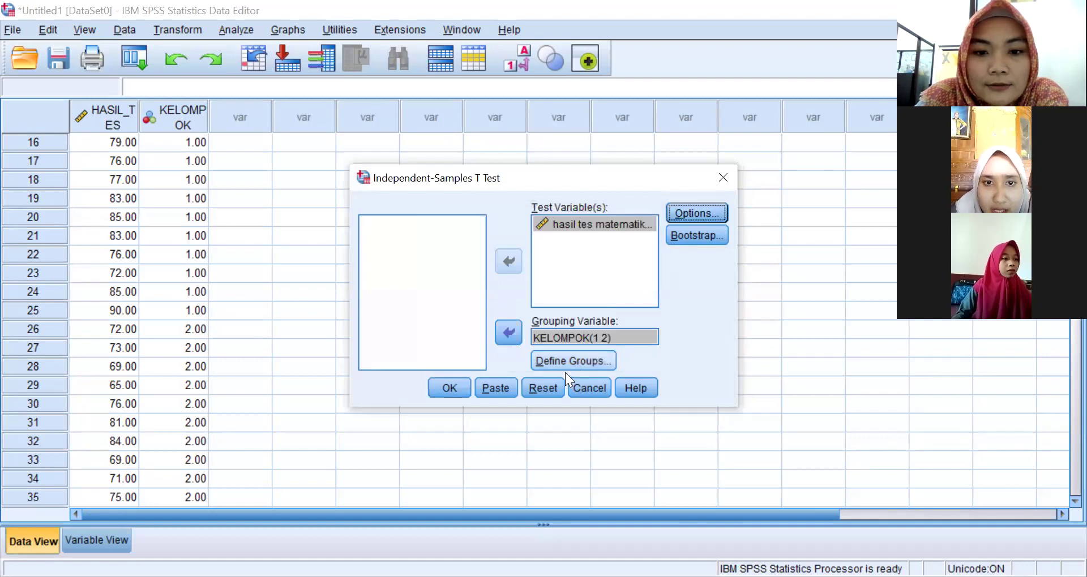
Run the T Test and select the Independent Samples Test table in the output.
{"action": "left_click", "coordinate": [456, 390]}
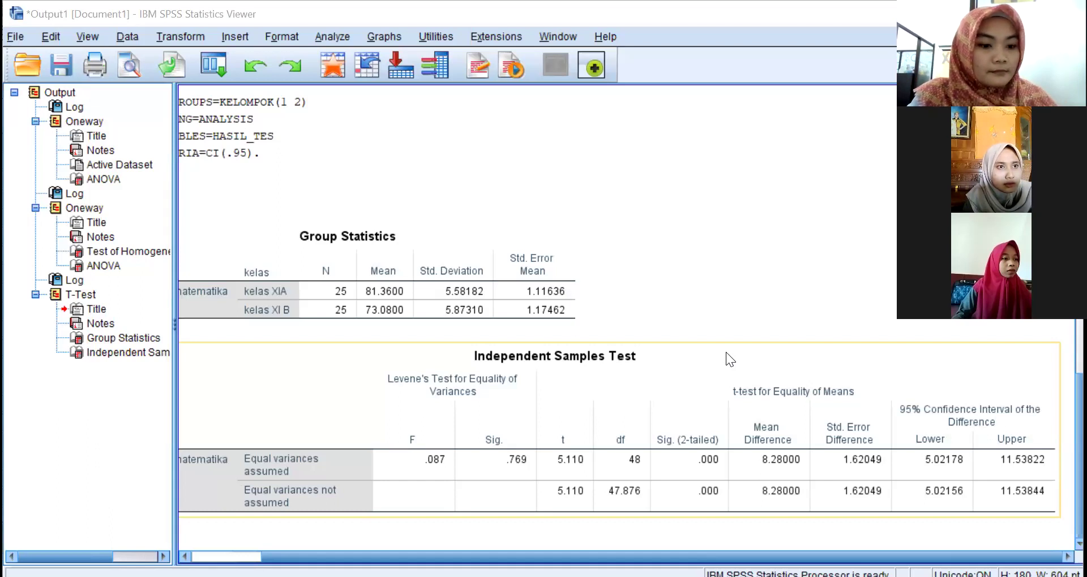
{"action": "left_click", "coordinate": [725, 353]}
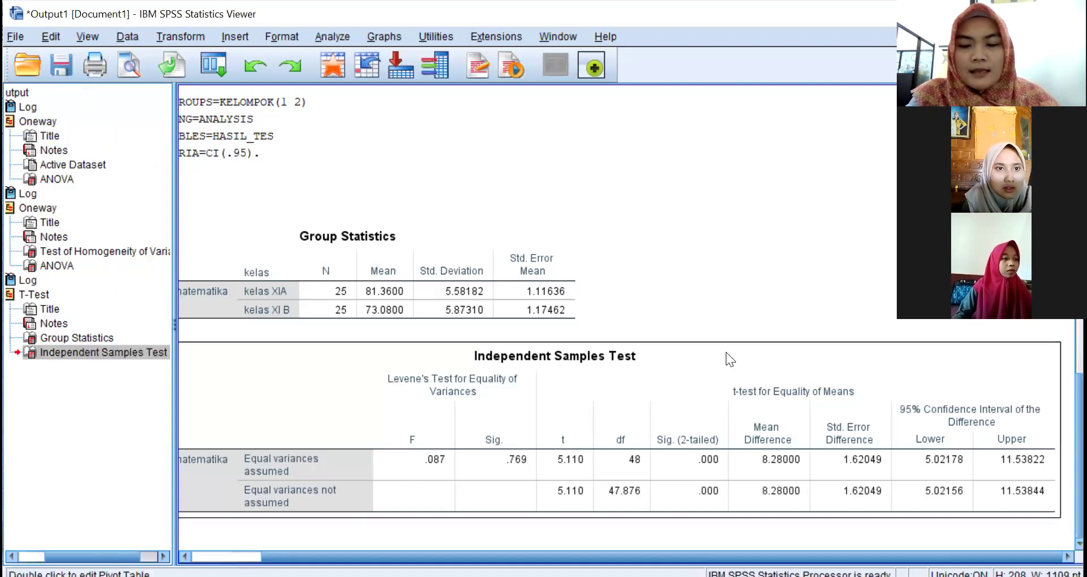
{"action": "double_click", "coordinate": [726, 353]}
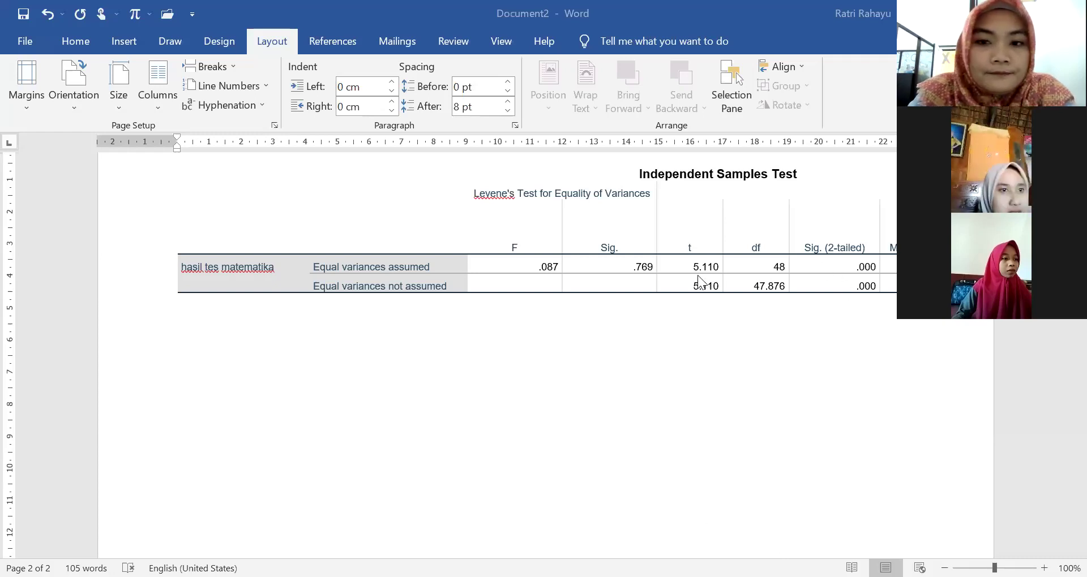
In Word, add an empty line above the Independent Samples Test table and autofit the table to the window.
{"action": "left_click", "coordinate": [182, 197]}
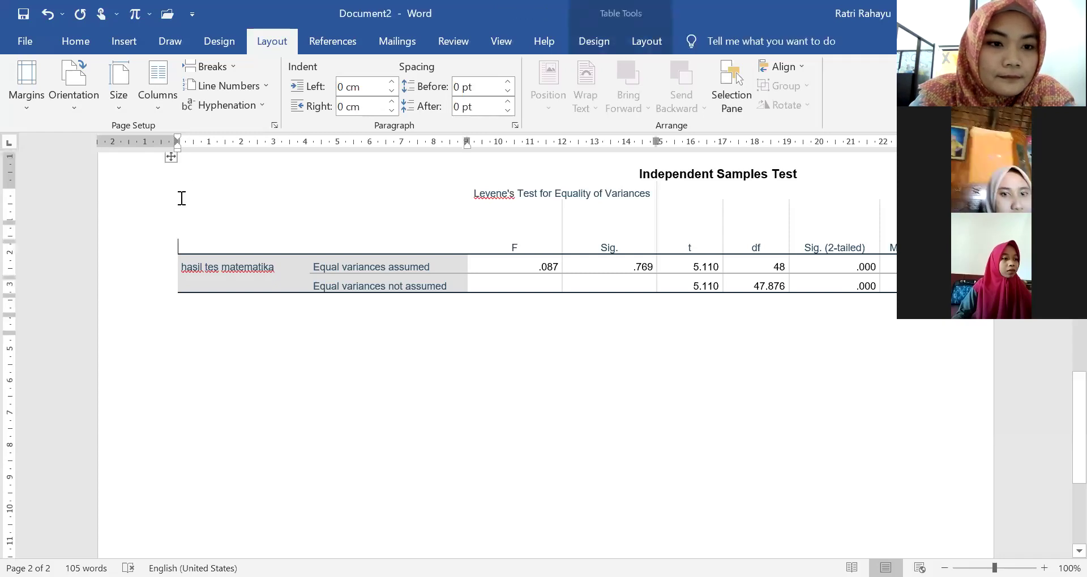
{"action": "key", "text": "Return"}
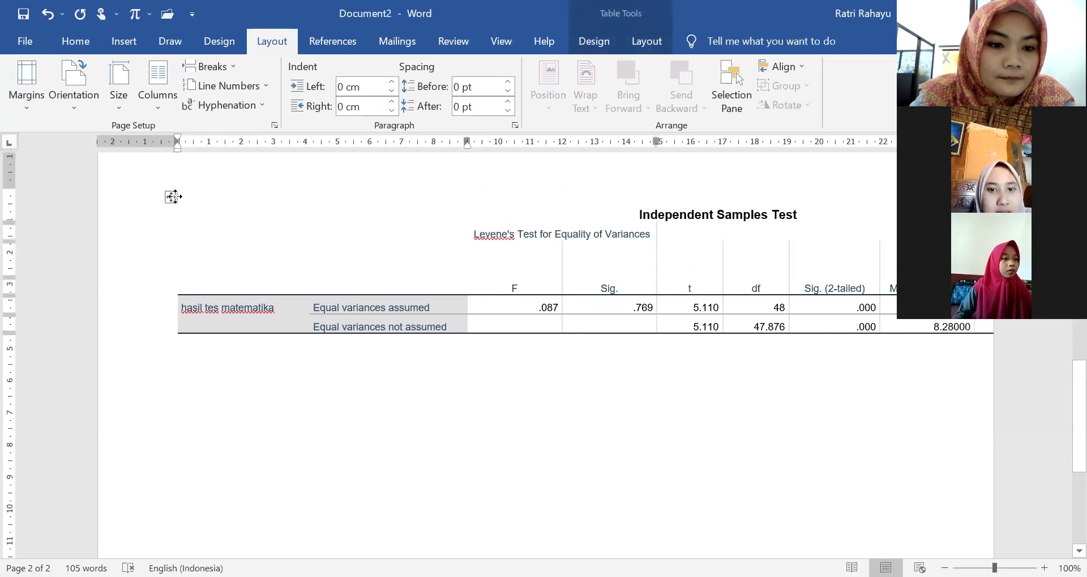
{"action": "right_click", "coordinate": [173, 196]}
{"action": "mouse_move", "coordinate": [334, 413]}
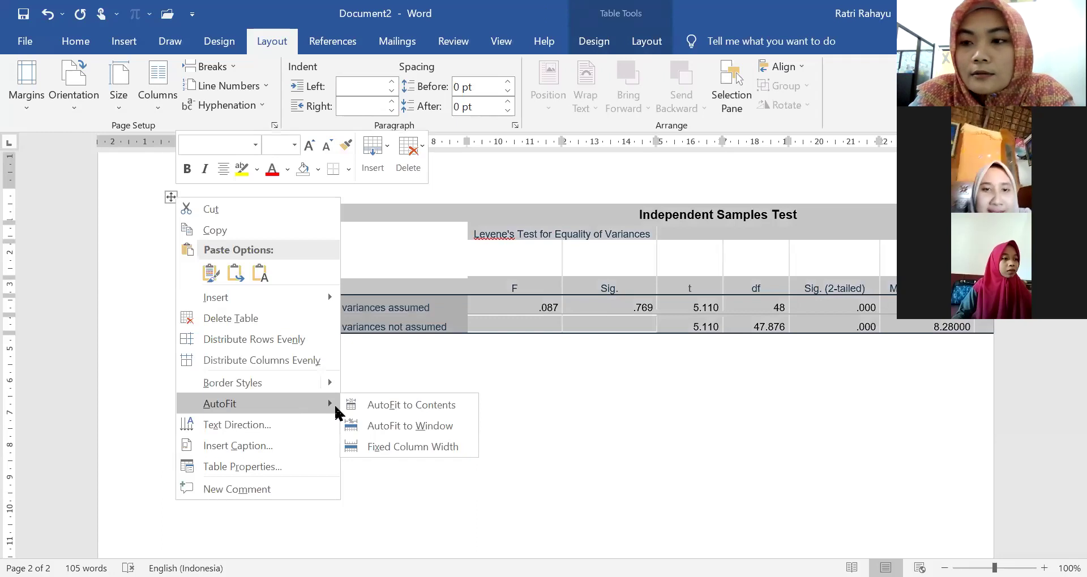
{"action": "left_click", "coordinate": [367, 428]}
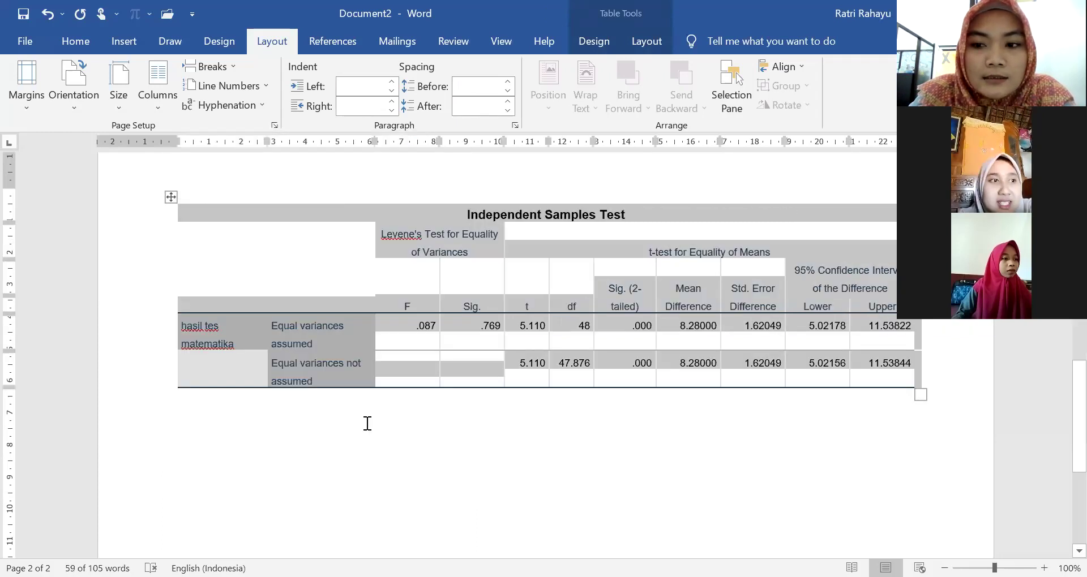
{"action": "left_click", "coordinate": [509, 442]}
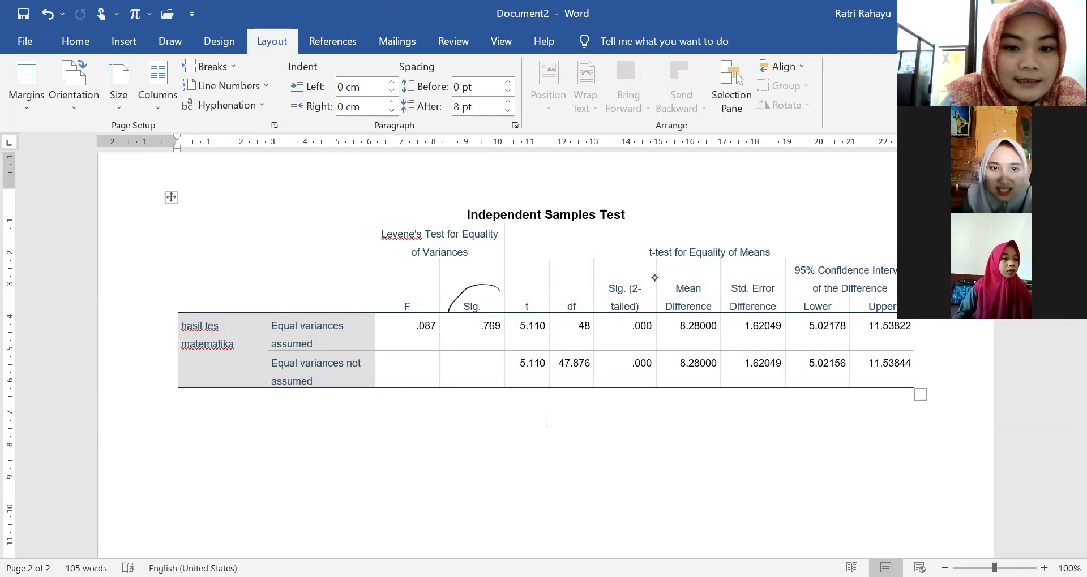
Circle the Levene's test Sig. heading with its .769 value and mark the value with the yellow highlighter.
{"action": "left_click", "coordinate": [170, 41]}
{"action": "left_click", "coordinate": [281, 85]}
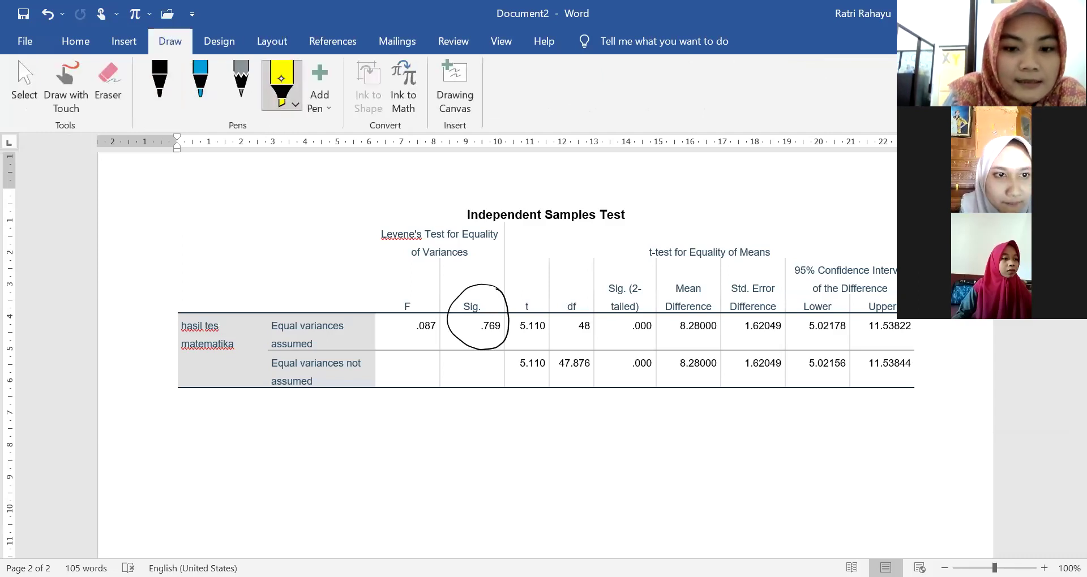
{"action": "left_click_drag", "start_coordinate": [468, 325], "coordinate": [507, 324]}
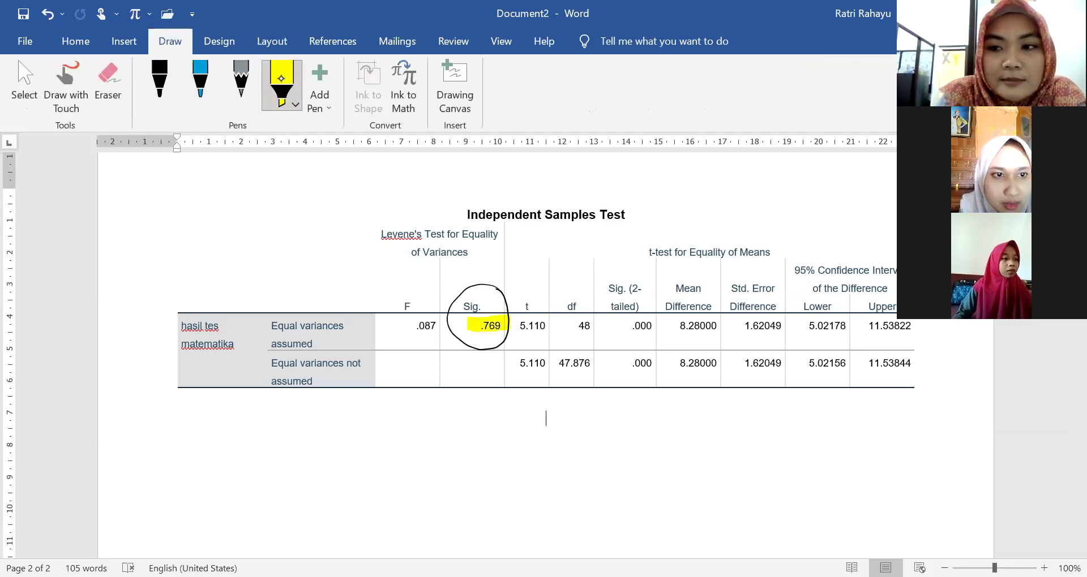
Handwrite the heading "Uji kesamaan dua rata-rata" in black ink below the Independent Samples Test table.
{"action": "scroll", "coordinate": [546, 351], "scroll_direction": "up", "scroll_amount": 10}
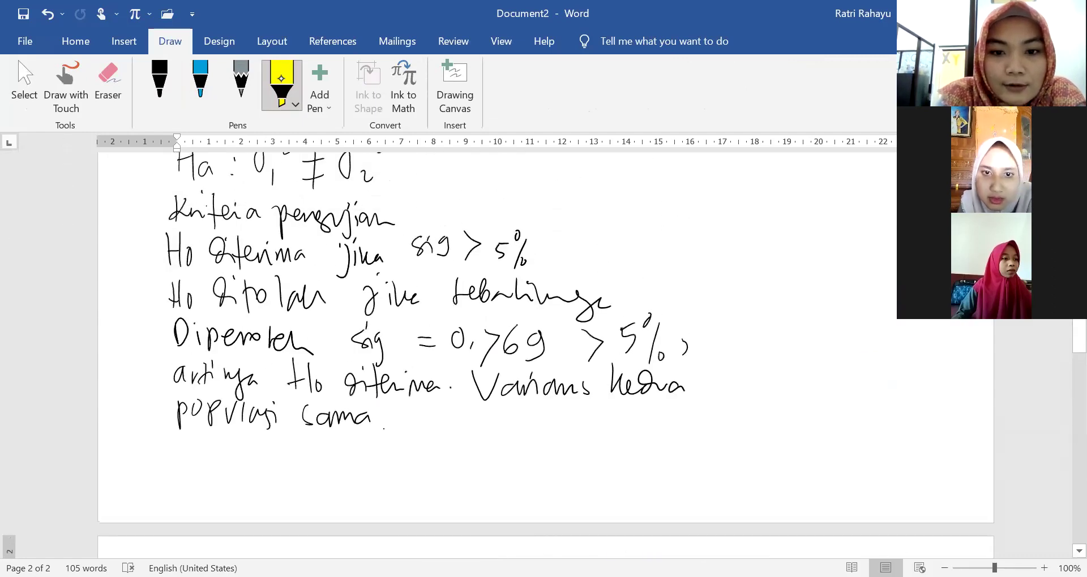
{"action": "scroll", "coordinate": [545, 340], "scroll_direction": "down", "scroll_amount": 10}
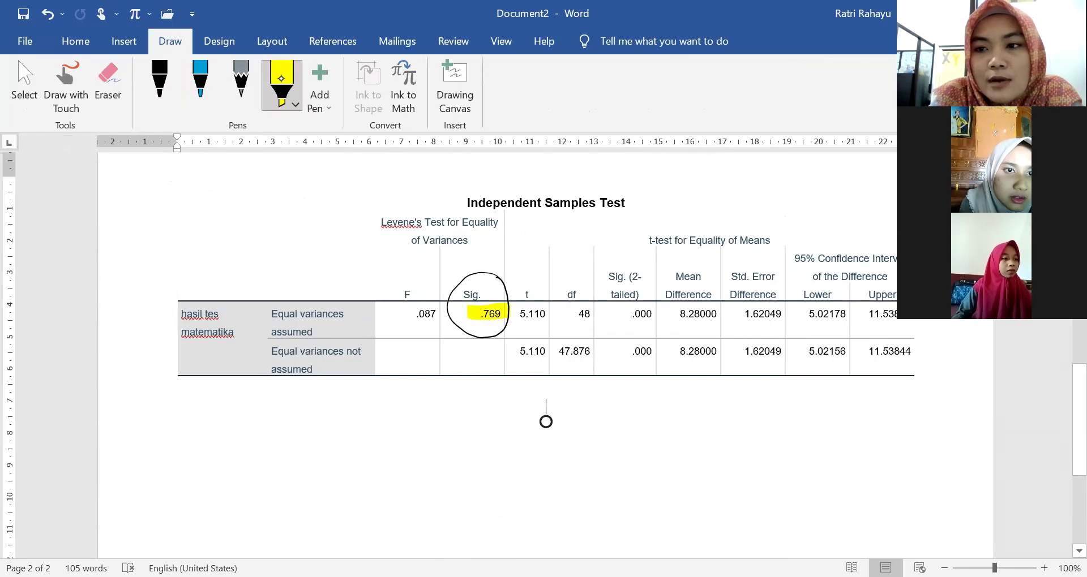
{"action": "scroll", "coordinate": [546, 422], "scroll_direction": "down", "scroll_amount": 2}
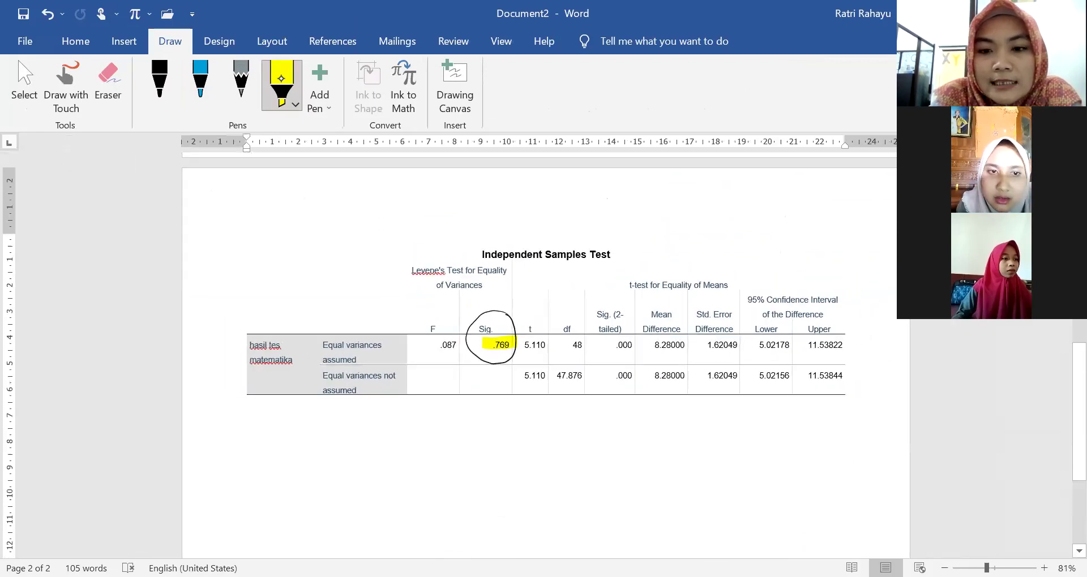
{"action": "scroll", "coordinate": [546, 435], "scroll_direction": "up", "scroll_amount": 2}
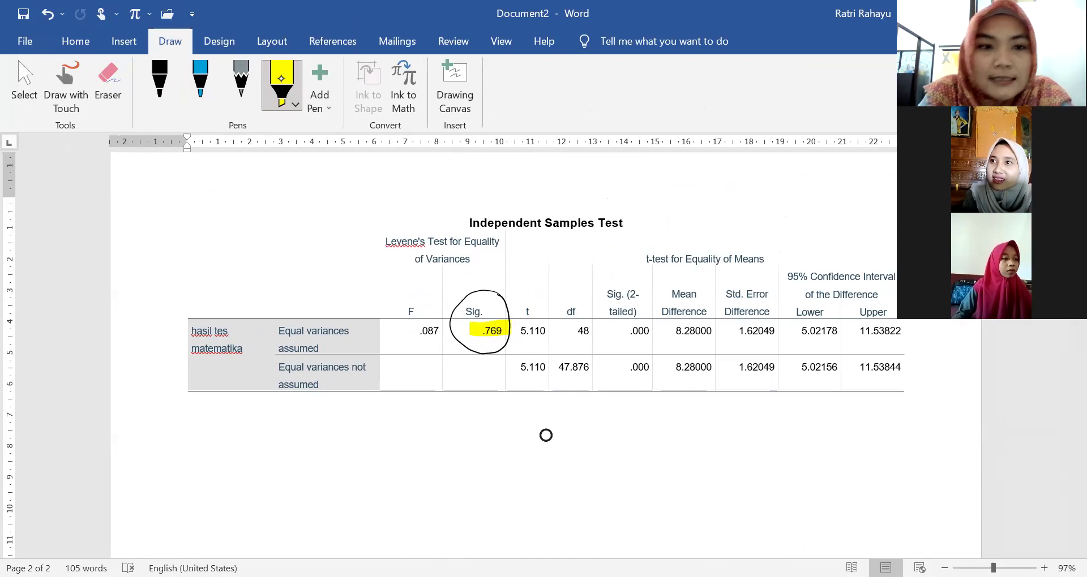
{"action": "key", "text": "alt+j"}
{"action": "key", "text": "i"}
{"action": "key", "text": "p"}
{"action": "key", "text": "1"}
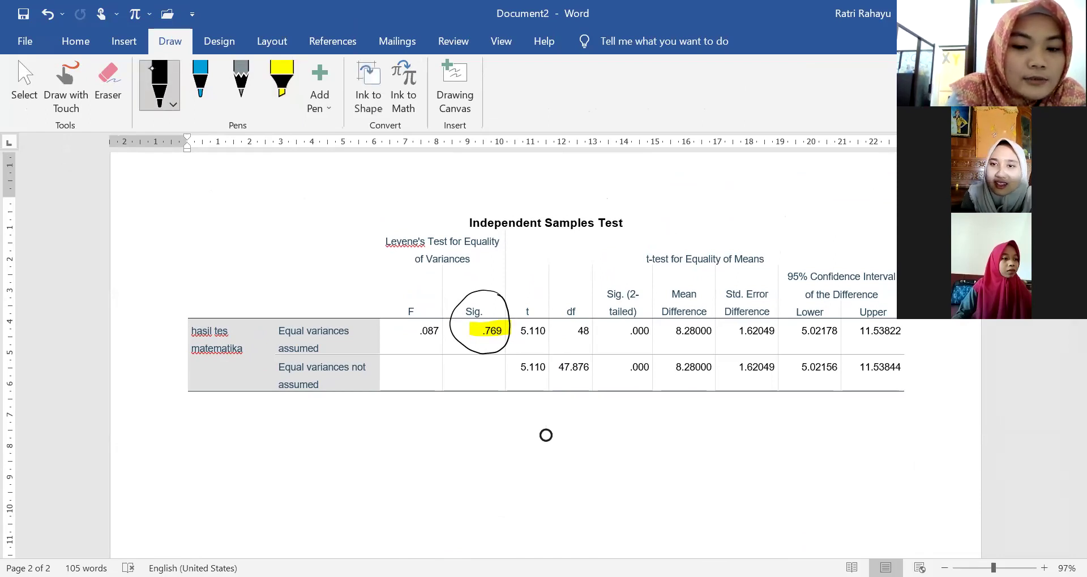
{"action": "left_click_drag", "start_coordinate": [193, 407], "coordinate": [204, 409]}
{"action": "left_click_drag", "start_coordinate": [211, 423], "coordinate": [211, 431]}
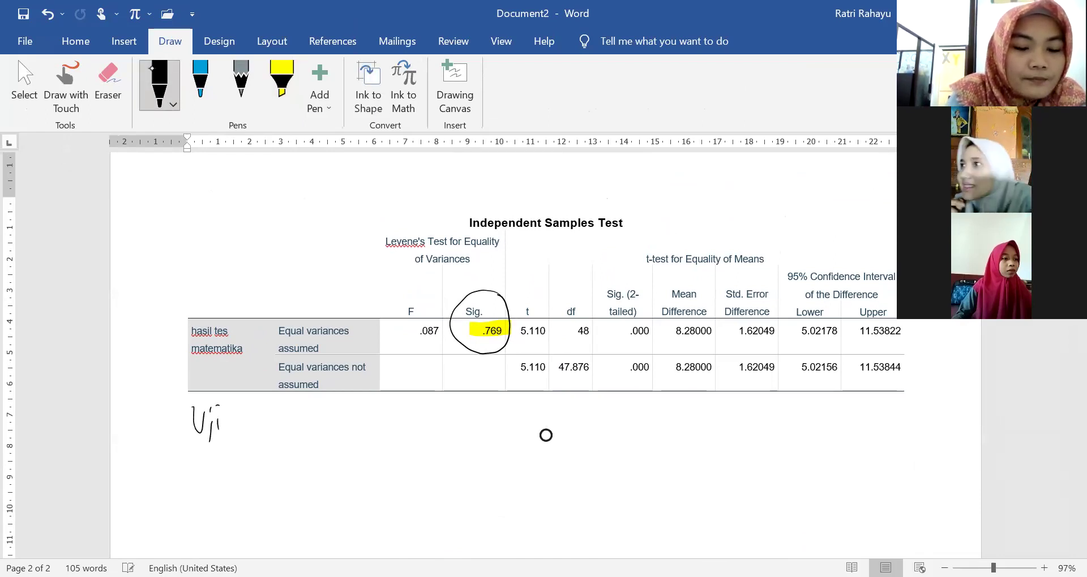
{"action": "left_click_drag", "start_coordinate": [243, 405], "coordinate": [243, 428]}
{"action": "mouse_move", "coordinate": [252, 408]}
{"action": "left_mouse_down"}
{"action": "mouse_move", "coordinate": [253, 427]}
{"action": "mouse_move", "coordinate": [265, 417]}
{"action": "left_mouse_up"}
{"action": "mouse_move", "coordinate": [273, 414]}
{"action": "left_mouse_down"}
{"action": "mouse_move", "coordinate": [262, 430]}
{"action": "mouse_move", "coordinate": [318, 429]}
{"action": "mouse_move", "coordinate": [396, 400]}
{"action": "mouse_move", "coordinate": [398, 424]}
{"action": "left_mouse_up"}
{"action": "left_click_drag", "start_coordinate": [401, 411], "coordinate": [427, 422]}
{"action": "mouse_move", "coordinate": [446, 410]}
{"action": "left_mouse_down"}
{"action": "mouse_move", "coordinate": [446, 423]}
{"action": "mouse_move", "coordinate": [475, 425]}
{"action": "left_mouse_up"}
{"action": "left_click_drag", "start_coordinate": [469, 410], "coordinate": [532, 413]}
{"action": "left_click_drag", "start_coordinate": [542, 410], "coordinate": [556, 420]}
{"action": "mouse_move", "coordinate": [547, 406]}
{"action": "left_mouse_down"}
{"action": "mouse_move", "coordinate": [562, 403]}
{"action": "mouse_move", "coordinate": [566, 418]}
{"action": "left_mouse_up"}
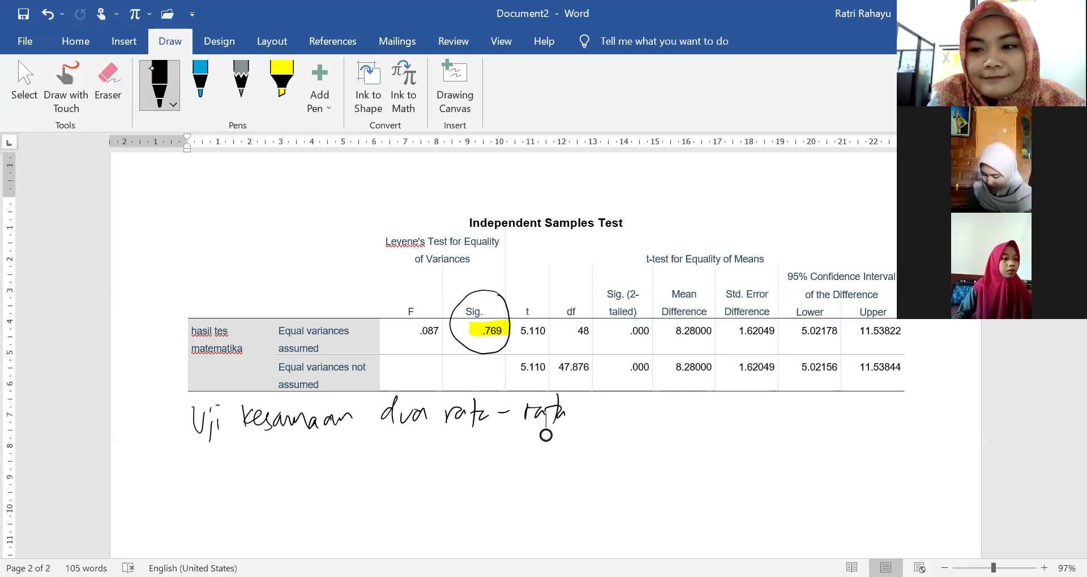
{"action": "left_click_drag", "start_coordinate": [546, 416], "coordinate": [545, 429]}
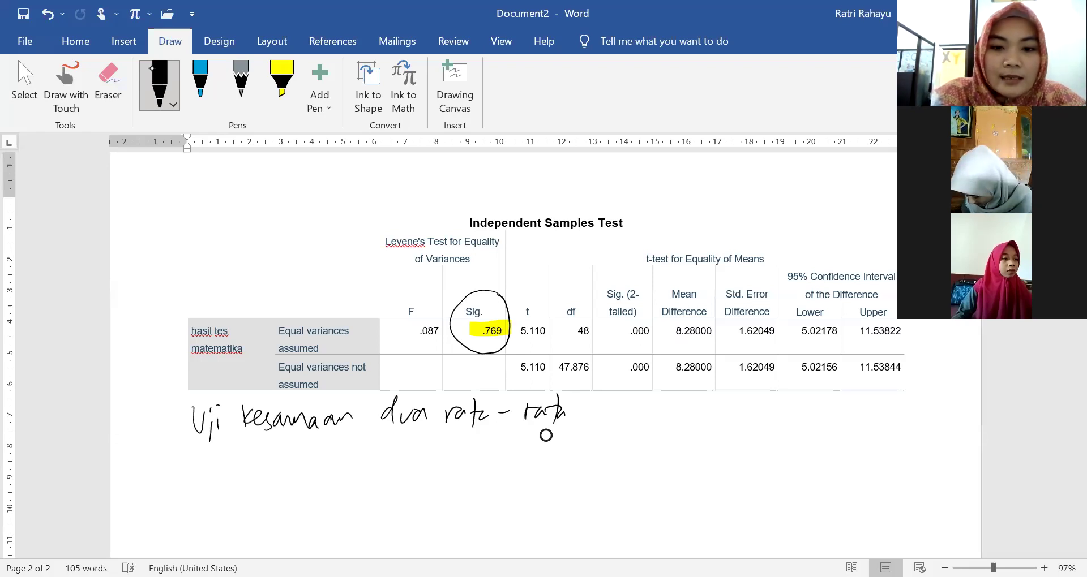
Extend the handwritten heading "Uji kesamaan dua rata-rata" with ": Uji dua pihak" in black ink.
{"action": "key", "text": "ctrl+z"}
{"action": "mouse_move", "coordinate": [623, 405]}
{"action": "left_mouse_down"}
{"action": "mouse_move", "coordinate": [636, 404]}
{"action": "mouse_move", "coordinate": [638, 438]}
{"action": "left_mouse_up"}
{"action": "mouse_move", "coordinate": [647, 395]}
{"action": "left_mouse_down"}
{"action": "mouse_move", "coordinate": [657, 421]}
{"action": "mouse_move", "coordinate": [737, 419]}
{"action": "left_mouse_up"}
{"action": "mouse_move", "coordinate": [754, 409]}
{"action": "left_mouse_down"}
{"action": "mouse_move", "coordinate": [753, 437]}
{"action": "mouse_move", "coordinate": [757, 423]}
{"action": "left_mouse_up"}
{"action": "mouse_move", "coordinate": [772, 410]}
{"action": "left_mouse_down"}
{"action": "mouse_move", "coordinate": [772, 421]}
{"action": "mouse_move", "coordinate": [794, 420]}
{"action": "left_mouse_up"}
{"action": "left_click_drag", "start_coordinate": [808, 407], "coordinate": [821, 420]}
{"action": "left_click_drag", "start_coordinate": [825, 410], "coordinate": [840, 419]}
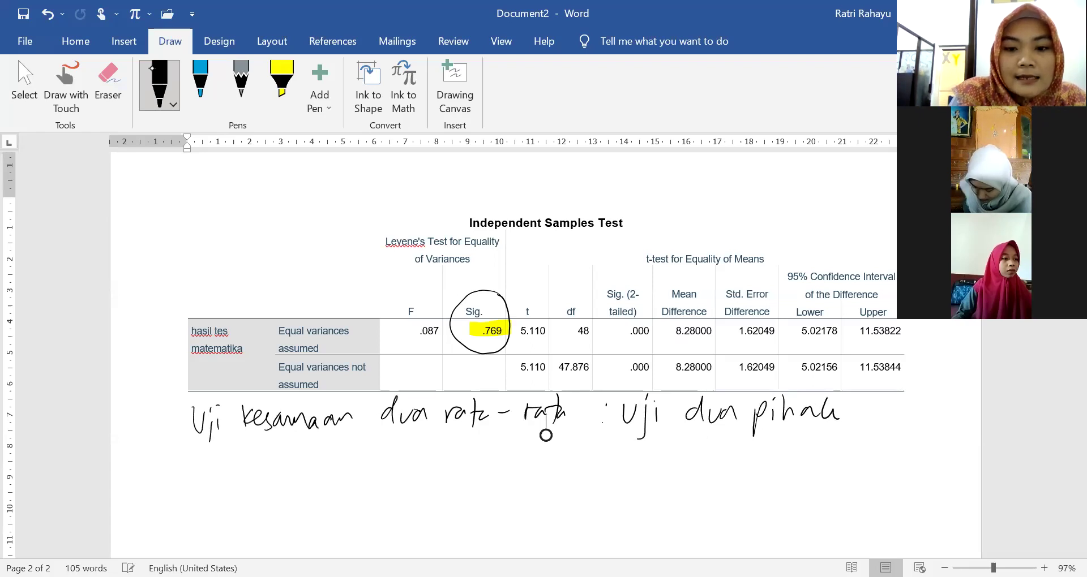
Handwrite the null hypothesis "H0 : μ1 = μ2" on a new line below the heading.
{"action": "scroll", "coordinate": [544, 339], "scroll_direction": "down", "scroll_amount": 2}
{"action": "left_click_drag", "start_coordinate": [197, 403], "coordinate": [198, 433]}
{"action": "mouse_move", "coordinate": [195, 420]}
{"action": "left_mouse_down"}
{"action": "mouse_move", "coordinate": [209, 417]}
{"action": "mouse_move", "coordinate": [205, 434]}
{"action": "left_mouse_up"}
{"action": "left_click_drag", "start_coordinate": [219, 416], "coordinate": [219, 417]}
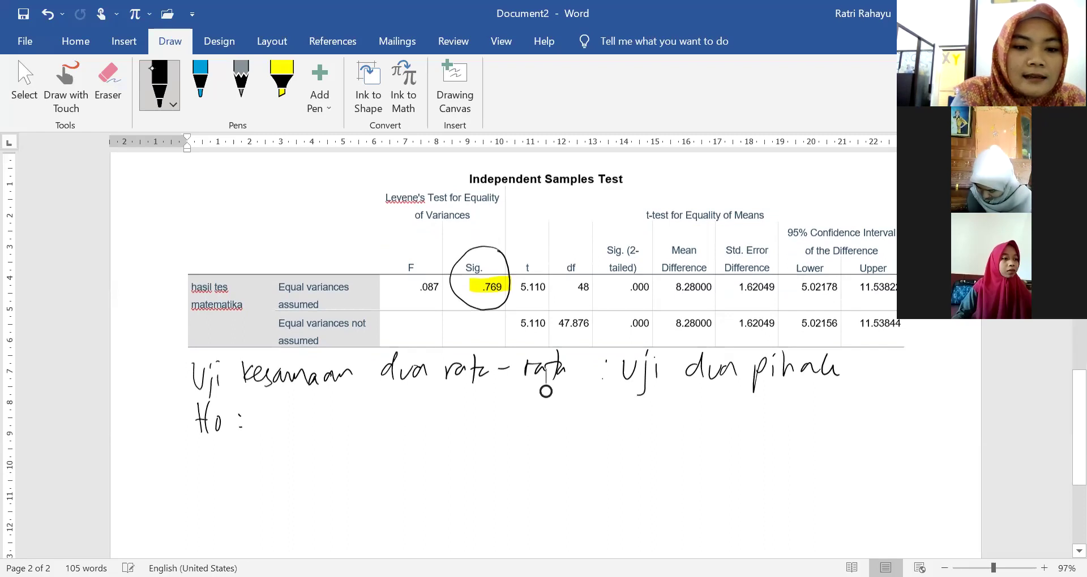
{"action": "mouse_move", "coordinate": [277, 409]}
{"action": "left_mouse_down"}
{"action": "mouse_move", "coordinate": [295, 430]}
{"action": "mouse_move", "coordinate": [337, 437]}
{"action": "mouse_move", "coordinate": [362, 408]}
{"action": "left_mouse_up"}
{"action": "left_click_drag", "start_coordinate": [371, 417], "coordinate": [382, 424]}
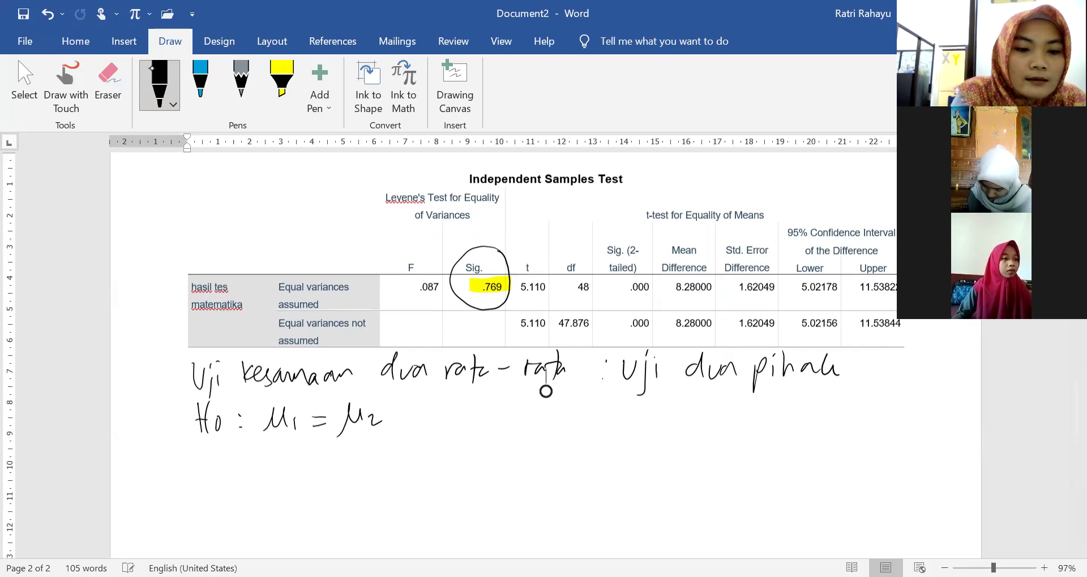
Handwrite the alternative hypothesis "H1 : μ1 ≠ μ2" below the null hypothesis.
{"action": "left_click_drag", "start_coordinate": [198, 445], "coordinate": [197, 477]}
{"action": "mouse_move", "coordinate": [193, 461]}
{"action": "left_mouse_down"}
{"action": "mouse_move", "coordinate": [210, 459]}
{"action": "mouse_move", "coordinate": [213, 478]}
{"action": "left_mouse_up"}
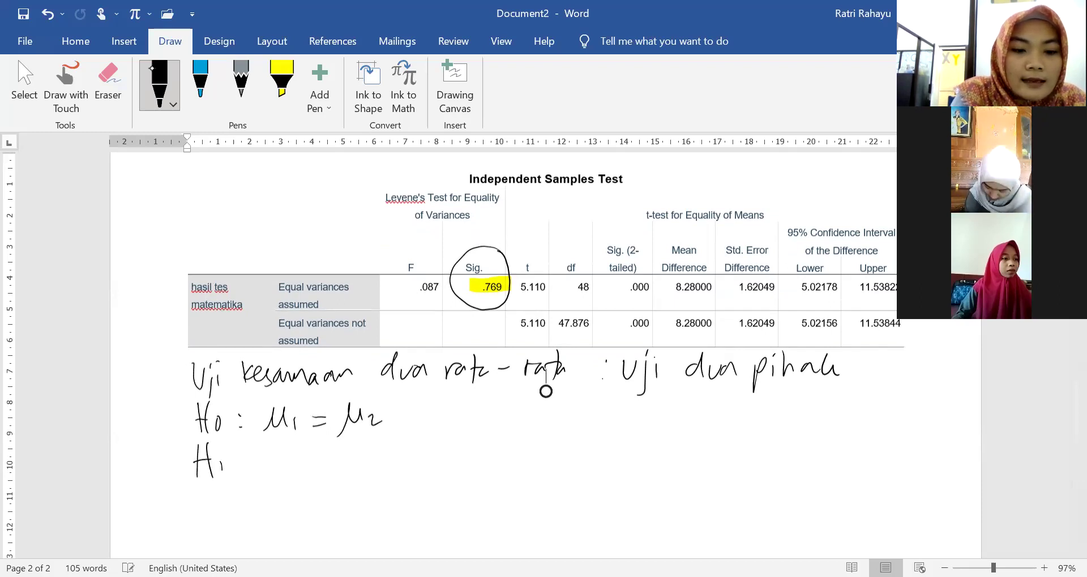
{"action": "left_click", "coordinate": [301, 458]}
{"action": "mouse_move", "coordinate": [269, 467]}
{"action": "left_mouse_down"}
{"action": "mouse_move", "coordinate": [292, 461]}
{"action": "mouse_move", "coordinate": [330, 481]}
{"action": "mouse_move", "coordinate": [375, 465]}
{"action": "mouse_move", "coordinate": [390, 473]}
{"action": "left_mouse_up"}
Add the explanation "(tdk terdapat perbedaan rata2 kelas XIA - XIB)" after the H0 expression.
{"action": "mouse_move", "coordinate": [411, 392]}
{"action": "left_mouse_down"}
{"action": "mouse_move", "coordinate": [411, 428]}
{"action": "mouse_move", "coordinate": [421, 406]}
{"action": "left_mouse_up"}
{"action": "mouse_move", "coordinate": [432, 409]}
{"action": "left_mouse_down"}
{"action": "mouse_move", "coordinate": [426, 418]}
{"action": "mouse_move", "coordinate": [437, 424]}
{"action": "left_mouse_up"}
{"action": "mouse_move", "coordinate": [446, 406]}
{"action": "left_mouse_down"}
{"action": "mouse_move", "coordinate": [447, 421]}
{"action": "mouse_move", "coordinate": [465, 427]}
{"action": "left_mouse_up"}
{"action": "mouse_move", "coordinate": [462, 409]}
{"action": "left_mouse_down"}
{"action": "mouse_move", "coordinate": [477, 419]}
{"action": "mouse_move", "coordinate": [485, 408]}
{"action": "left_mouse_up"}
{"action": "mouse_move", "coordinate": [497, 400]}
{"action": "left_mouse_down"}
{"action": "mouse_move", "coordinate": [491, 419]}
{"action": "mouse_move", "coordinate": [508, 417]}
{"action": "mouse_move", "coordinate": [512, 432]}
{"action": "left_mouse_up"}
{"action": "left_click_drag", "start_coordinate": [512, 412], "coordinate": [526, 423]}
{"action": "mouse_move", "coordinate": [533, 404]}
{"action": "left_mouse_down"}
{"action": "mouse_move", "coordinate": [533, 428]}
{"action": "mouse_move", "coordinate": [536, 409]}
{"action": "left_mouse_up"}
{"action": "mouse_move", "coordinate": [559, 408]}
{"action": "left_mouse_down"}
{"action": "mouse_move", "coordinate": [559, 435]}
{"action": "mouse_move", "coordinate": [577, 419]}
{"action": "left_mouse_up"}
{"action": "left_click_drag", "start_coordinate": [580, 411], "coordinate": [667, 418]}
{"action": "mouse_move", "coordinate": [678, 417]}
{"action": "left_mouse_down"}
{"action": "mouse_move", "coordinate": [689, 404]}
{"action": "mouse_move", "coordinate": [703, 422]}
{"action": "left_mouse_up"}
{"action": "mouse_move", "coordinate": [700, 405]}
{"action": "left_mouse_down"}
{"action": "mouse_move", "coordinate": [730, 400]}
{"action": "mouse_move", "coordinate": [755, 421]}
{"action": "mouse_move", "coordinate": [774, 417]}
{"action": "left_mouse_up"}
{"action": "left_click_drag", "start_coordinate": [775, 413], "coordinate": [807, 419]}
{"action": "left_click_drag", "start_coordinate": [809, 409], "coordinate": [816, 417]}
{"action": "mouse_move", "coordinate": [821, 418]}
{"action": "left_mouse_down"}
{"action": "mouse_move", "coordinate": [833, 403]}
{"action": "mouse_move", "coordinate": [836, 416]}
{"action": "left_mouse_up"}
{"action": "mouse_move", "coordinate": [843, 397]}
{"action": "left_mouse_down"}
{"action": "mouse_move", "coordinate": [843, 414]}
{"action": "mouse_move", "coordinate": [859, 413]}
{"action": "left_mouse_up"}
{"action": "left_click_drag", "start_coordinate": [849, 406], "coordinate": [918, 417]}
{"action": "left_click", "coordinate": [879, 402]}
Add the explanation "(terdapat perbedaan rata2 kelas XIA dan XIB)" after the H1 expression.
{"action": "left_click_drag", "start_coordinate": [412, 445], "coordinate": [411, 481]}
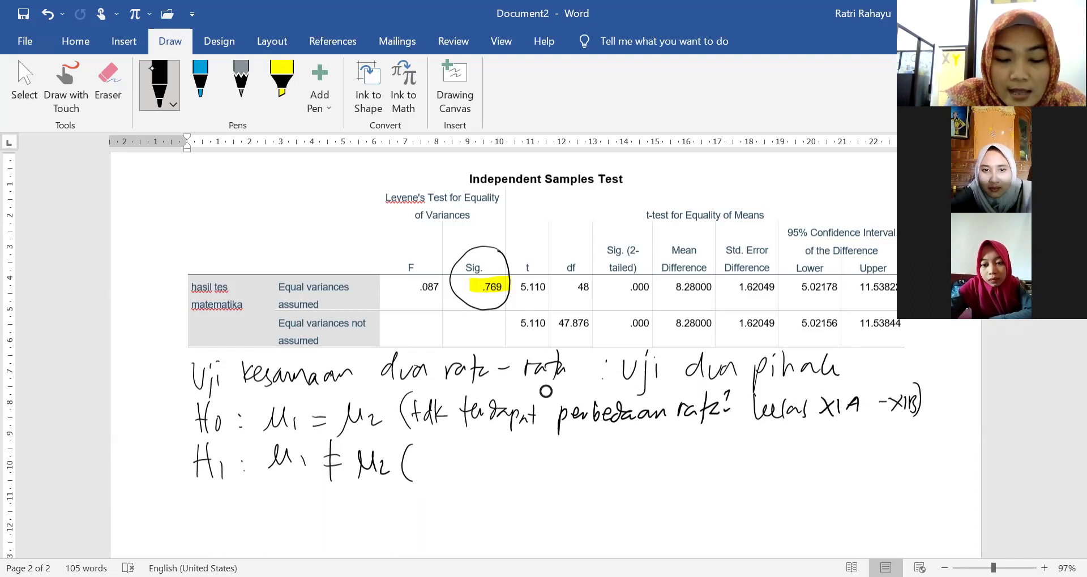
{"action": "mouse_move", "coordinate": [418, 447]}
{"action": "left_mouse_down"}
{"action": "mouse_move", "coordinate": [418, 485]}
{"action": "mouse_move", "coordinate": [452, 455]}
{"action": "mouse_move", "coordinate": [469, 492]}
{"action": "mouse_move", "coordinate": [472, 477]}
{"action": "mouse_move", "coordinate": [487, 482]}
{"action": "left_mouse_up"}
{"action": "mouse_move", "coordinate": [490, 453]}
{"action": "left_mouse_down"}
{"action": "mouse_move", "coordinate": [489, 486]}
{"action": "mouse_move", "coordinate": [515, 498]}
{"action": "mouse_move", "coordinate": [583, 455]}
{"action": "mouse_move", "coordinate": [594, 479]}
{"action": "mouse_move", "coordinate": [613, 479]}
{"action": "left_mouse_up"}
{"action": "mouse_move", "coordinate": [627, 463]}
{"action": "left_mouse_down"}
{"action": "mouse_move", "coordinate": [630, 481]}
{"action": "mouse_move", "coordinate": [650, 485]}
{"action": "left_mouse_up"}
{"action": "mouse_move", "coordinate": [654, 465]}
{"action": "left_mouse_down"}
{"action": "mouse_move", "coordinate": [664, 476]}
{"action": "mouse_move", "coordinate": [674, 461]}
{"action": "mouse_move", "coordinate": [750, 453]}
{"action": "mouse_move", "coordinate": [750, 472]}
{"action": "left_mouse_up"}
{"action": "mouse_move", "coordinate": [769, 456]}
{"action": "left_mouse_down"}
{"action": "mouse_move", "coordinate": [779, 470]}
{"action": "mouse_move", "coordinate": [767, 470]}
{"action": "left_mouse_up"}
{"action": "mouse_move", "coordinate": [784, 453]}
{"action": "left_mouse_down"}
{"action": "mouse_move", "coordinate": [784, 470]}
{"action": "mouse_move", "coordinate": [806, 467]}
{"action": "left_mouse_up"}
{"action": "mouse_move", "coordinate": [795, 461]}
{"action": "left_mouse_down"}
{"action": "mouse_move", "coordinate": [836, 440]}
{"action": "mouse_move", "coordinate": [855, 457]}
{"action": "left_mouse_up"}
{"action": "left_click_drag", "start_coordinate": [859, 444], "coordinate": [880, 462]}
{"action": "mouse_move", "coordinate": [879, 443]}
{"action": "left_mouse_down"}
{"action": "mouse_move", "coordinate": [859, 463]}
{"action": "mouse_move", "coordinate": [894, 467]}
{"action": "left_mouse_up"}
{"action": "left_click_drag", "start_coordinate": [896, 448], "coordinate": [900, 470]}
{"action": "left_click_drag", "start_coordinate": [909, 435], "coordinate": [906, 467]}
{"action": "scroll", "coordinate": [543, 340], "scroll_direction": "down", "scroll_amount": 2}
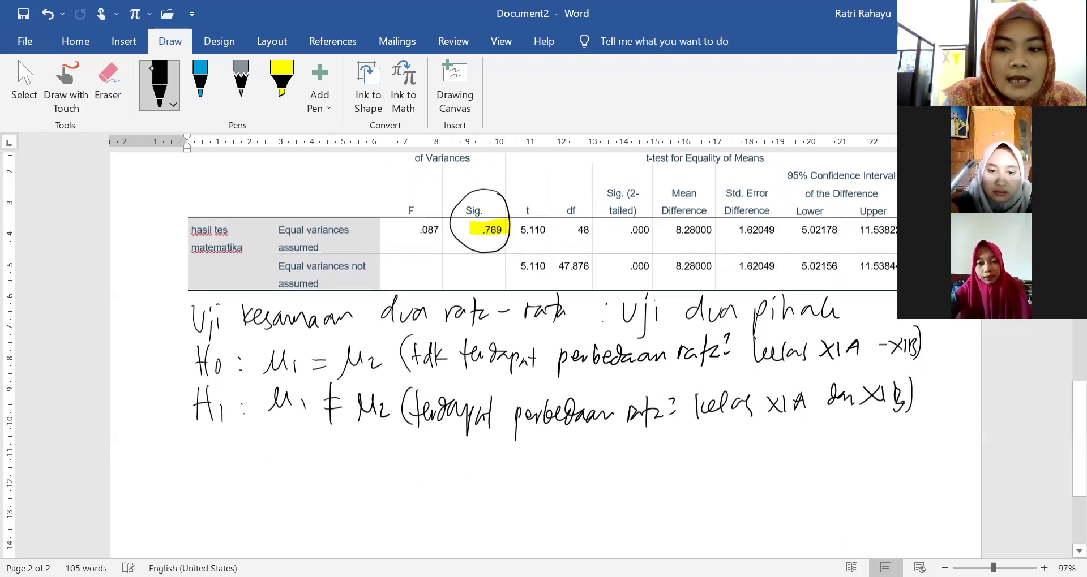
Handwrite the test statistic line "Statistik uji : uji t - independent samples T-test" below the hypotheses.
{"action": "scroll", "coordinate": [543, 340], "scroll_direction": "down", "scroll_amount": 1}
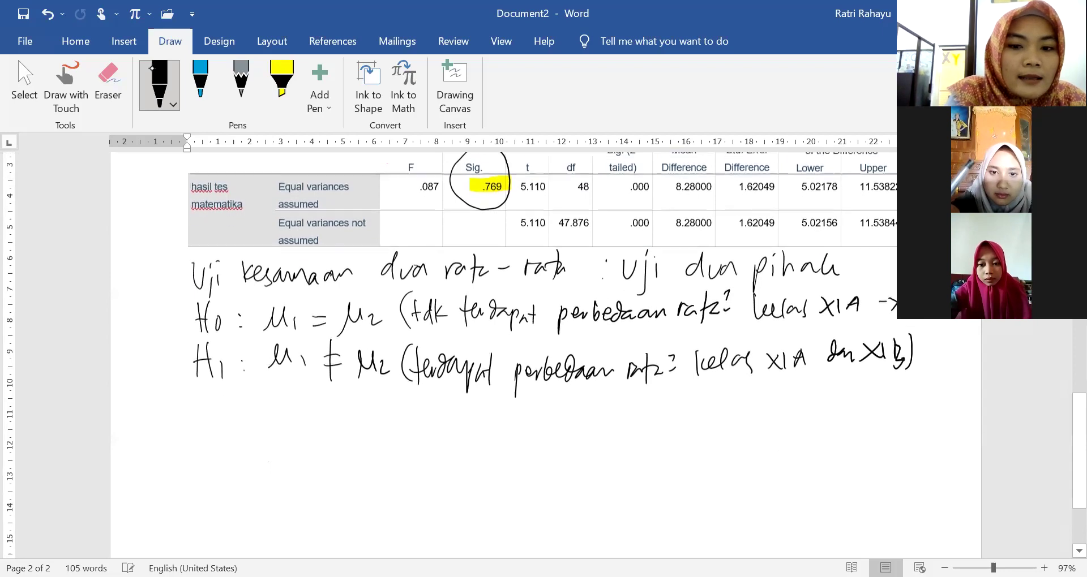
{"action": "left_click_drag", "start_coordinate": [205, 392], "coordinate": [196, 413]}
{"action": "mouse_move", "coordinate": [212, 380]}
{"action": "left_mouse_down"}
{"action": "mouse_move", "coordinate": [218, 415]}
{"action": "mouse_move", "coordinate": [223, 389]}
{"action": "left_mouse_up"}
{"action": "mouse_move", "coordinate": [226, 399]}
{"action": "left_mouse_down"}
{"action": "mouse_move", "coordinate": [236, 412]}
{"action": "mouse_move", "coordinate": [242, 394]}
{"action": "left_mouse_up"}
{"action": "mouse_move", "coordinate": [262, 376]}
{"action": "left_mouse_down"}
{"action": "mouse_move", "coordinate": [263, 415]}
{"action": "mouse_move", "coordinate": [275, 396]}
{"action": "left_mouse_up"}
{"action": "left_click_drag", "start_coordinate": [274, 390], "coordinate": [277, 413]}
{"action": "left_click_drag", "start_coordinate": [278, 396], "coordinate": [295, 403]}
{"action": "left_click_drag", "start_coordinate": [311, 399], "coordinate": [330, 408]}
{"action": "mouse_move", "coordinate": [328, 396]}
{"action": "left_mouse_down"}
{"action": "mouse_move", "coordinate": [320, 430]}
{"action": "mouse_move", "coordinate": [340, 420]}
{"action": "left_mouse_up"}
{"action": "left_click_drag", "start_coordinate": [390, 397], "coordinate": [400, 398]}
{"action": "left_click_drag", "start_coordinate": [407, 397], "coordinate": [401, 433]}
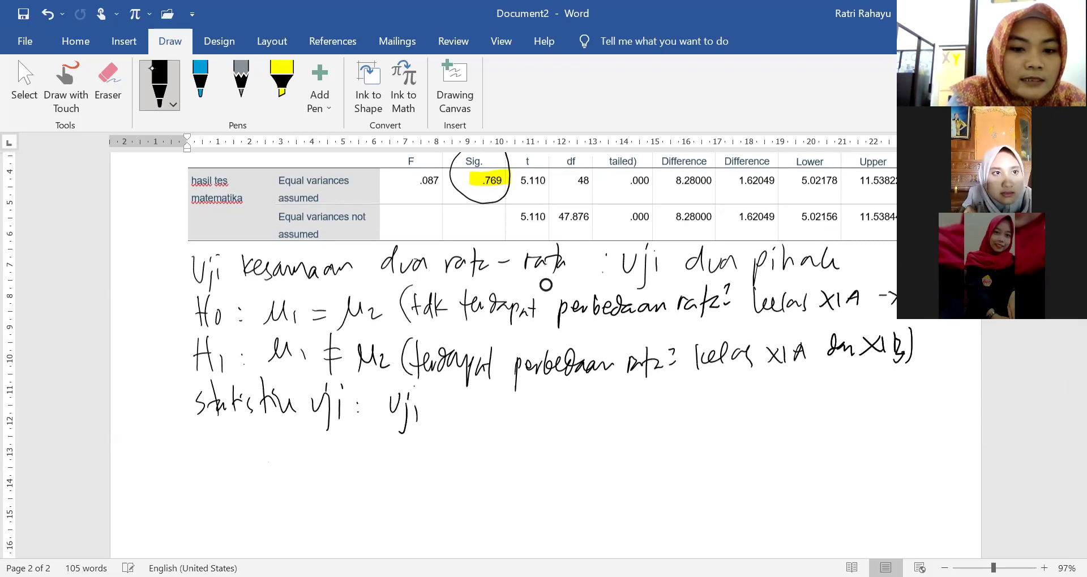
{"action": "left_click_drag", "start_coordinate": [430, 402], "coordinate": [528, 416]}
{"action": "left_click", "coordinate": [507, 408]}
{"action": "mouse_move", "coordinate": [539, 395]}
{"action": "left_mouse_down"}
{"action": "mouse_move", "coordinate": [542, 418]}
{"action": "mouse_move", "coordinate": [563, 413]}
{"action": "mouse_move", "coordinate": [566, 430]}
{"action": "mouse_move", "coordinate": [599, 410]}
{"action": "mouse_move", "coordinate": [638, 411]}
{"action": "left_mouse_up"}
{"action": "mouse_move", "coordinate": [649, 397]}
{"action": "left_mouse_down"}
{"action": "mouse_move", "coordinate": [650, 416]}
{"action": "mouse_move", "coordinate": [651, 403]}
{"action": "left_mouse_up"}
{"action": "mouse_move", "coordinate": [684, 403]}
{"action": "left_mouse_down"}
{"action": "mouse_move", "coordinate": [675, 416]}
{"action": "mouse_move", "coordinate": [697, 412]}
{"action": "mouse_move", "coordinate": [719, 428]}
{"action": "mouse_move", "coordinate": [795, 397]}
{"action": "left_mouse_up"}
{"action": "mouse_move", "coordinate": [785, 399]}
{"action": "left_mouse_down"}
{"action": "mouse_move", "coordinate": [787, 415]}
{"action": "mouse_move", "coordinate": [825, 404]}
{"action": "left_mouse_up"}
{"action": "left_click_drag", "start_coordinate": [826, 407], "coordinate": [837, 414]}
{"action": "left_click_drag", "start_coordinate": [854, 390], "coordinate": [853, 413]}
{"action": "left_click_drag", "start_coordinate": [848, 403], "coordinate": [863, 400]}
Handwrite the label "Hasil" on a new line below the test statistic line.
{"action": "mouse_move", "coordinate": [198, 424]}
{"action": "left_mouse_down"}
{"action": "mouse_move", "coordinate": [197, 459]}
{"action": "mouse_move", "coordinate": [210, 461]}
{"action": "left_mouse_up"}
{"action": "left_click_drag", "start_coordinate": [217, 450], "coordinate": [241, 432]}
{"action": "left_click_drag", "start_coordinate": [238, 438], "coordinate": [258, 456]}
Underline the "t-test for Equality of Means" heading of the table with the blue pen.
{"action": "scroll", "coordinate": [545, 284], "scroll_direction": "up", "scroll_amount": 2}
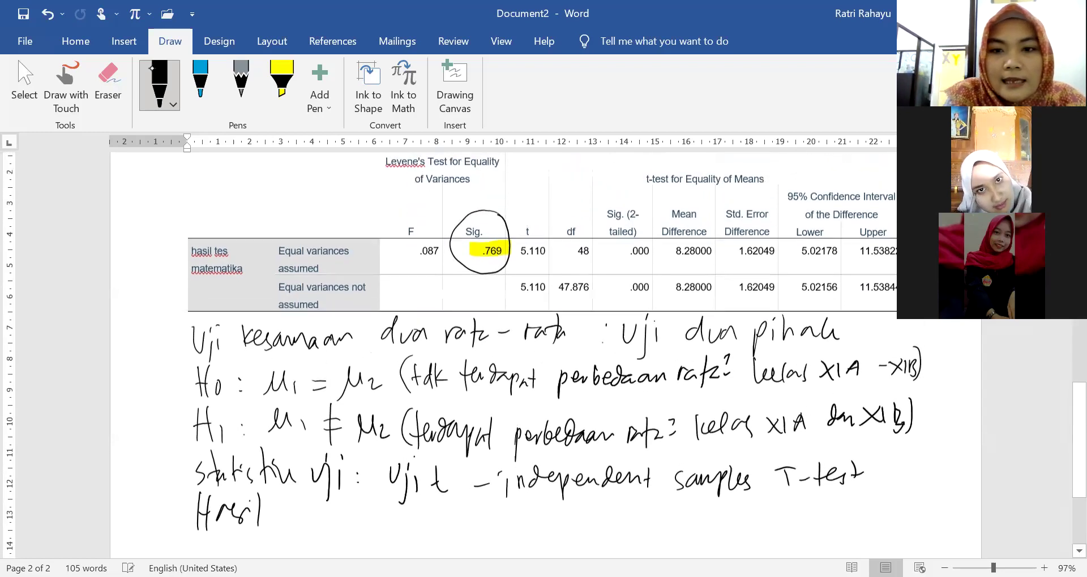
{"action": "left_click", "coordinate": [282, 85]}
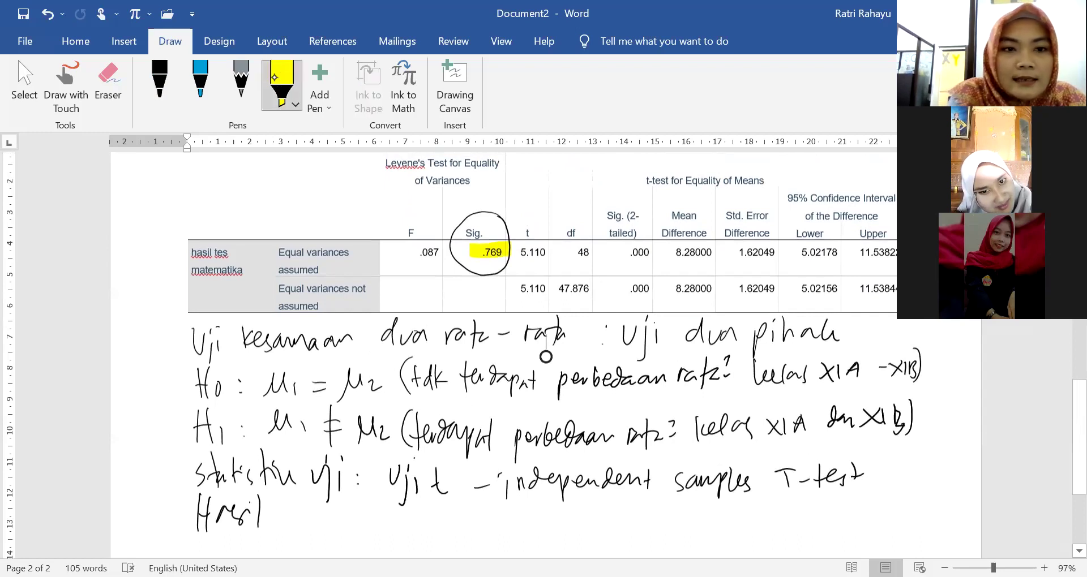
{"action": "left_click", "coordinate": [200, 80]}
{"action": "scroll", "coordinate": [546, 351], "scroll_direction": "up", "scroll_amount": 1}
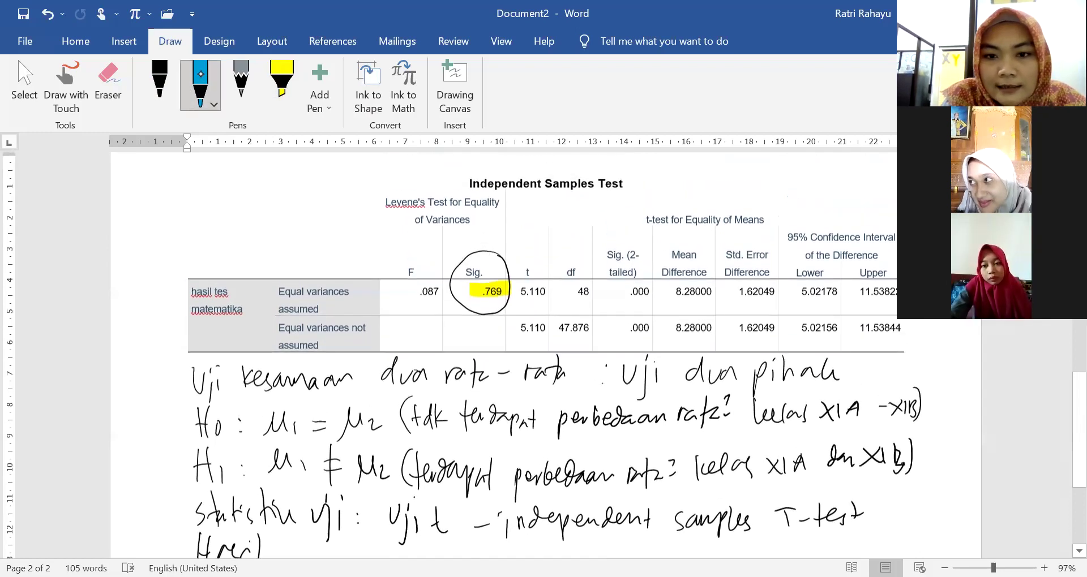
{"action": "left_click_drag", "start_coordinate": [641, 248], "coordinate": [759, 247]}
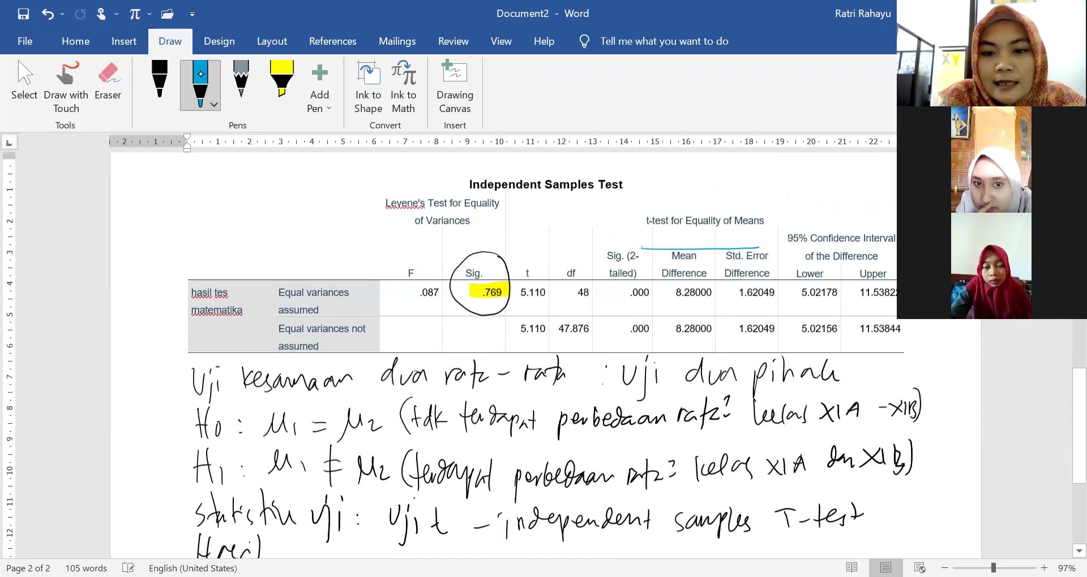
Circle both variance row labels in blue, marking "Equal variances assumed" as "Homogen" and "Equal variances not assumed" as "tdk homogen".
{"action": "scroll", "coordinate": [546, 349], "scroll_direction": "down", "scroll_amount": 1}
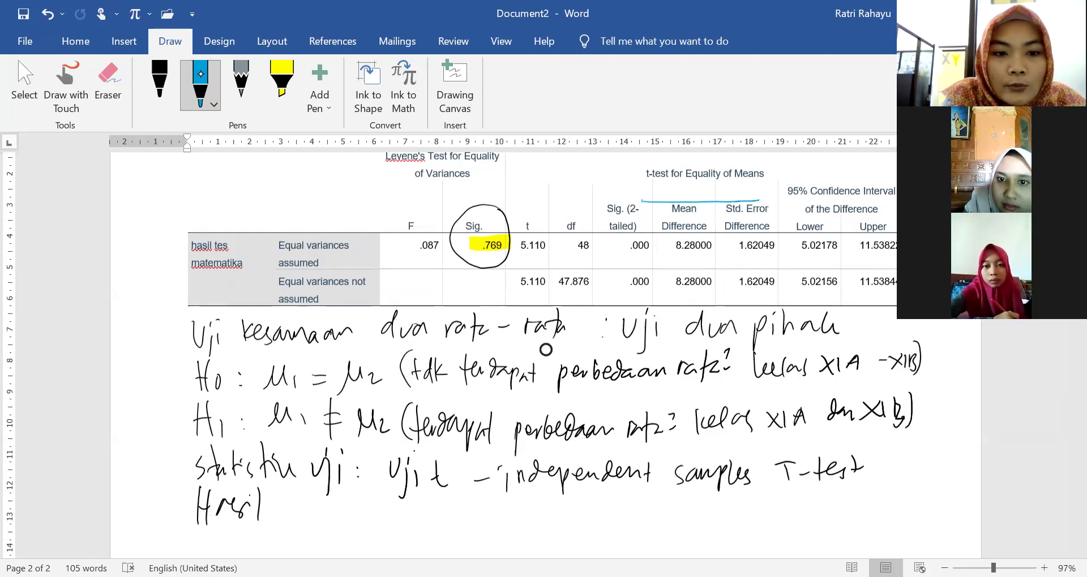
{"action": "mouse_move", "coordinate": [358, 221]}
{"action": "left_mouse_down"}
{"action": "mouse_move", "coordinate": [306, 208]}
{"action": "mouse_move", "coordinate": [292, 275]}
{"action": "mouse_move", "coordinate": [350, 214]}
{"action": "left_mouse_up"}
{"action": "mouse_move", "coordinate": [254, 196]}
{"action": "left_mouse_down"}
{"action": "mouse_move", "coordinate": [251, 229]}
{"action": "mouse_move", "coordinate": [265, 209]}
{"action": "mouse_move", "coordinate": [288, 220]}
{"action": "mouse_move", "coordinate": [320, 207]}
{"action": "left_mouse_up"}
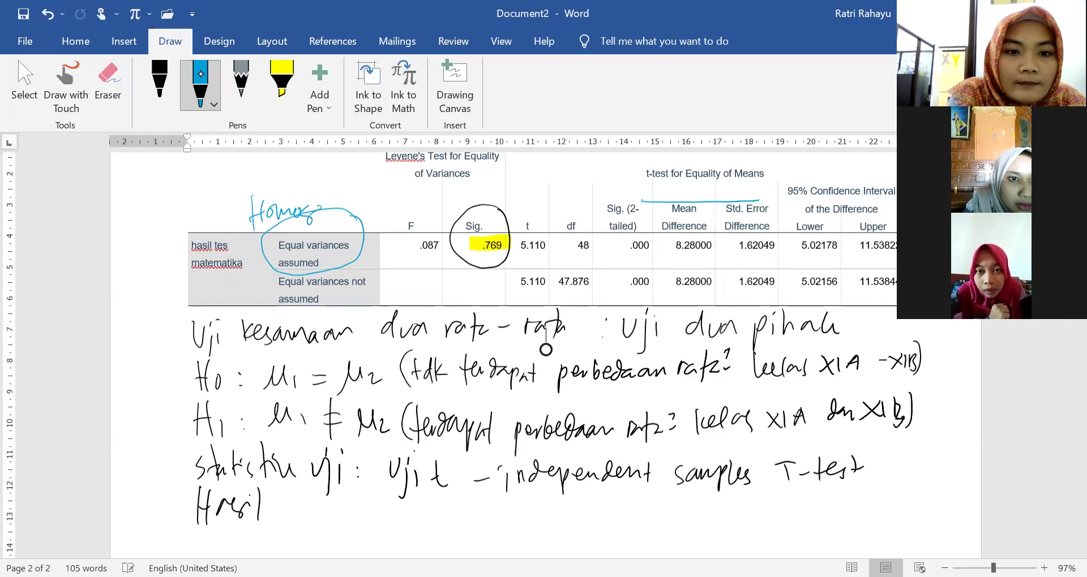
{"action": "mouse_move", "coordinate": [270, 281]}
{"action": "left_mouse_down"}
{"action": "mouse_move", "coordinate": [372, 308]}
{"action": "mouse_move", "coordinate": [335, 270]}
{"action": "left_mouse_up"}
{"action": "left_click_drag", "start_coordinate": [199, 287], "coordinate": [198, 306]}
{"action": "left_click_drag", "start_coordinate": [205, 294], "coordinate": [293, 306]}
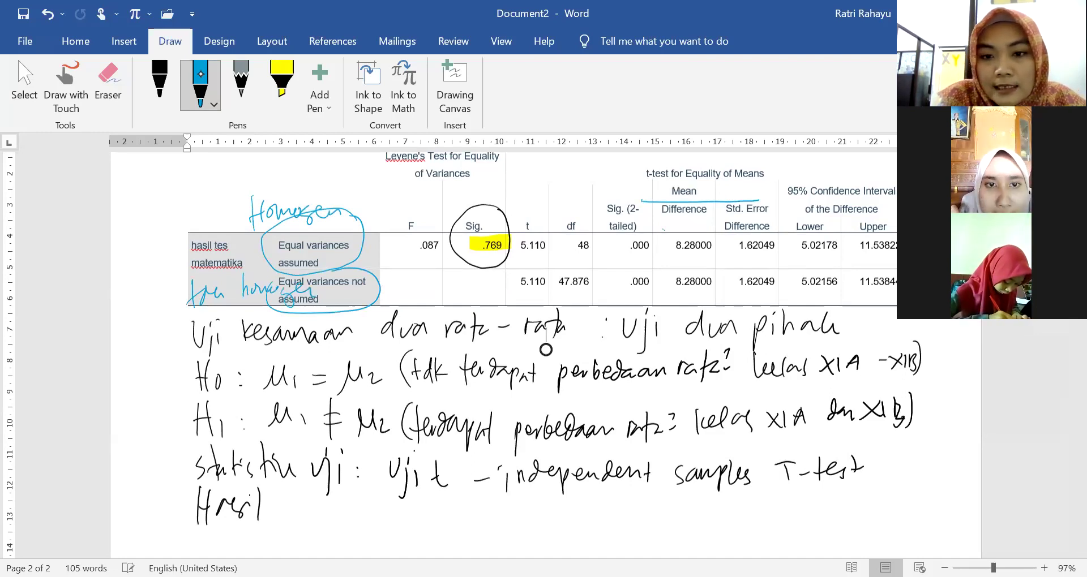
Circle the Sig. (2-tailed) value .000 of the equal variances row in blue and mark it with the yellow highlighter.
{"action": "mouse_move", "coordinate": [633, 220]}
{"action": "left_mouse_down"}
{"action": "mouse_move", "coordinate": [601, 265]}
{"action": "mouse_move", "coordinate": [648, 225]}
{"action": "left_mouse_up"}
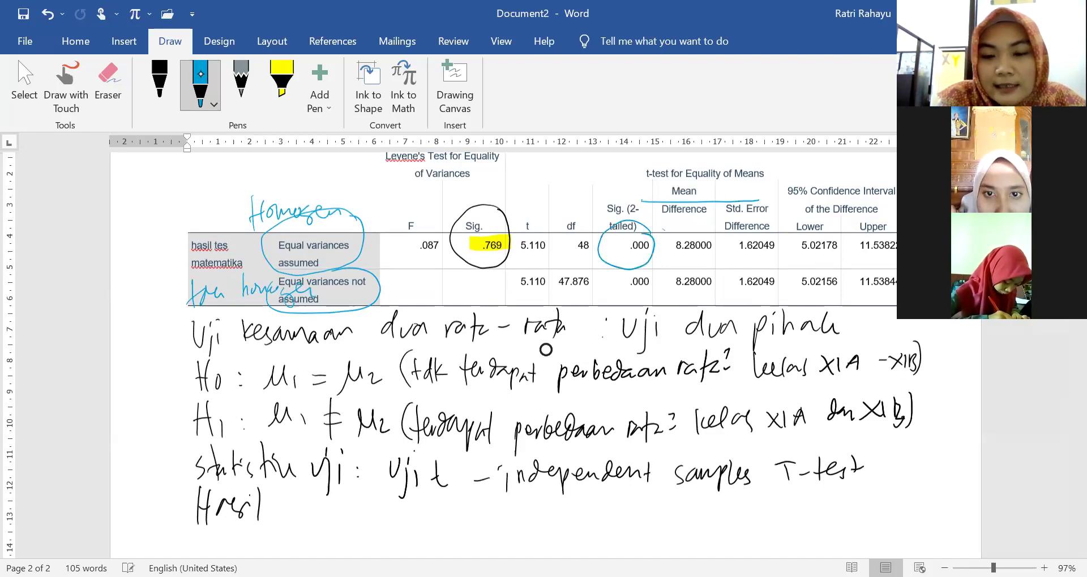
{"action": "left_click", "coordinate": [281, 79]}
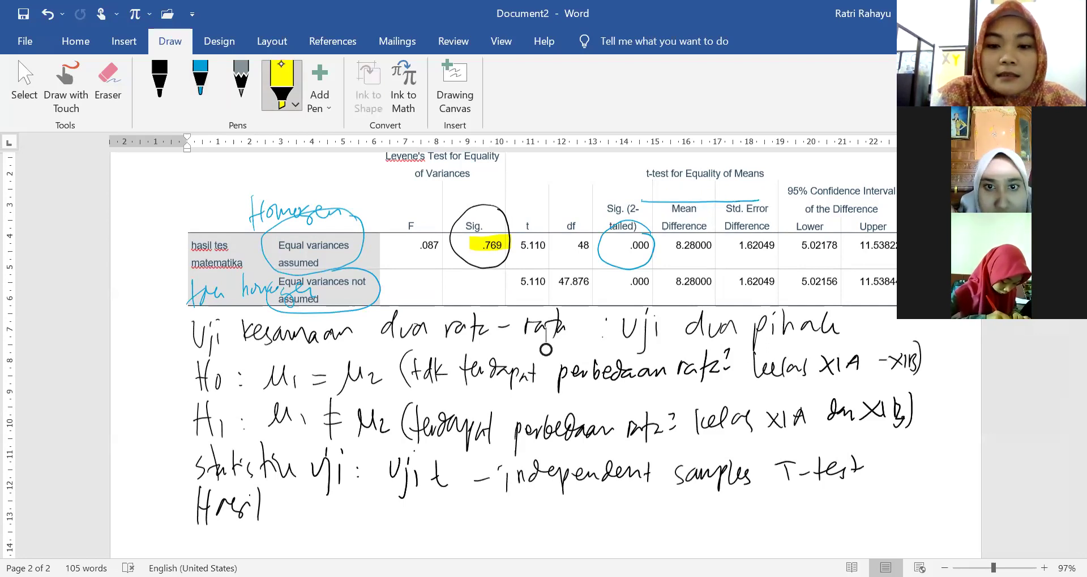
{"action": "left_click_drag", "start_coordinate": [621, 245], "coordinate": [650, 245]}
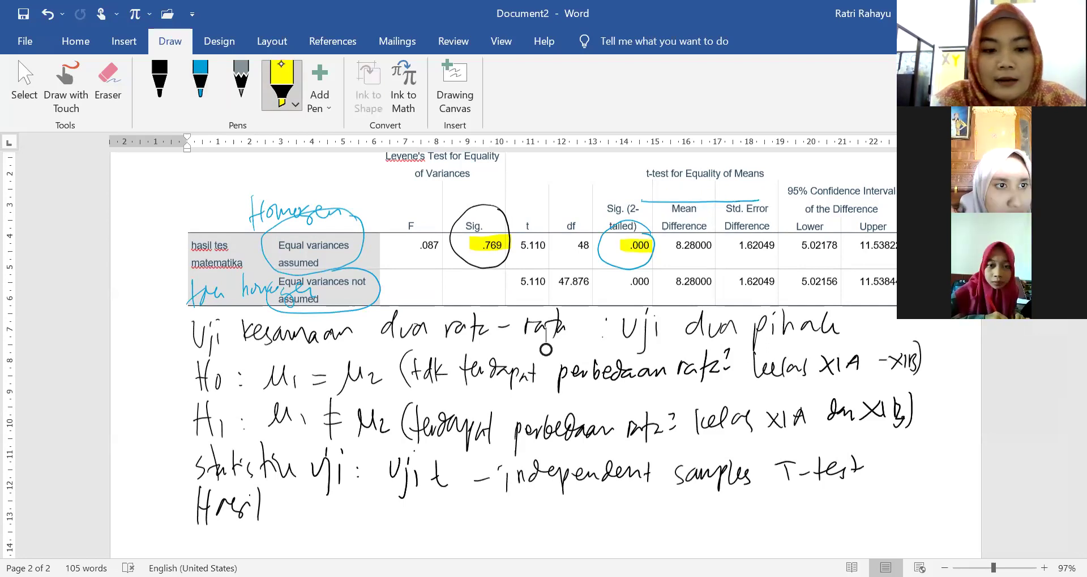
Erase the handwritten word "Hasil" below the test statistic line.
{"action": "left_click", "coordinate": [159, 80]}
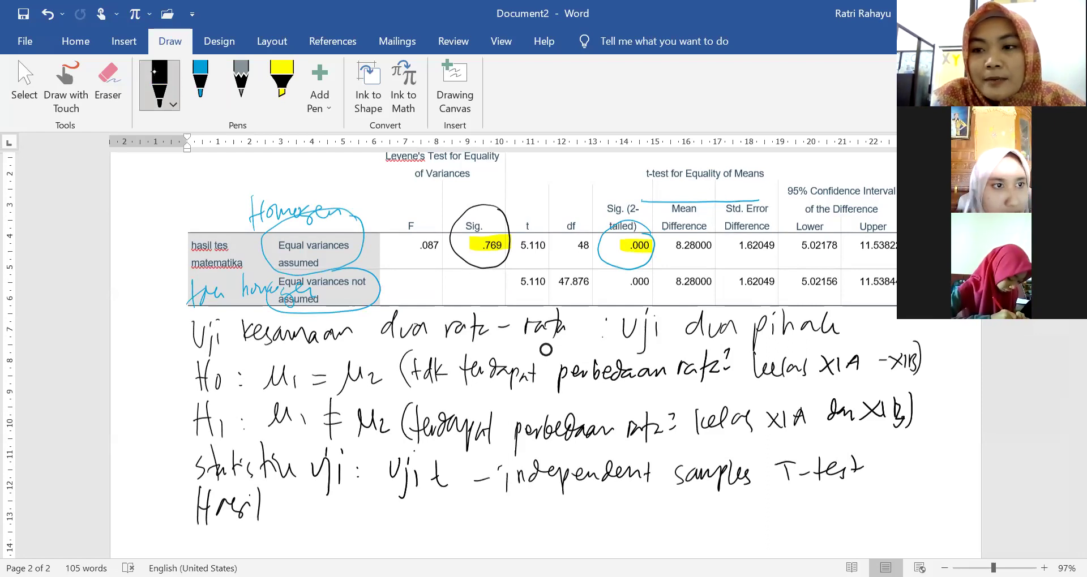
{"action": "scroll", "coordinate": [546, 350], "scroll_direction": "down", "scroll_amount": 1}
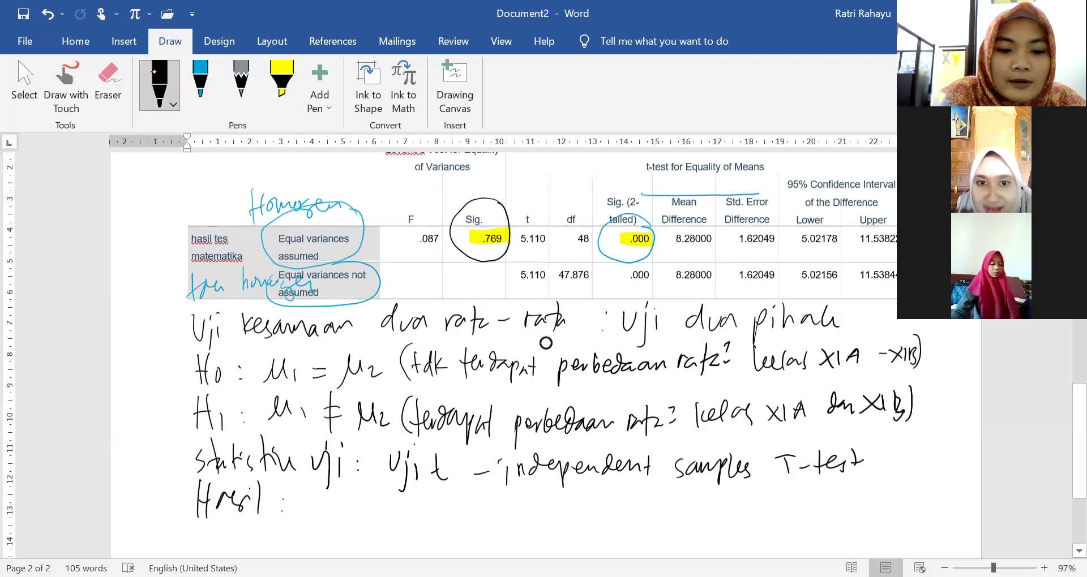
{"action": "scroll", "coordinate": [546, 342], "scroll_direction": "down", "scroll_amount": 2}
{"action": "left_click", "coordinate": [107, 85]}
{"action": "left_click_drag", "start_coordinate": [198, 464], "coordinate": [261, 467]}
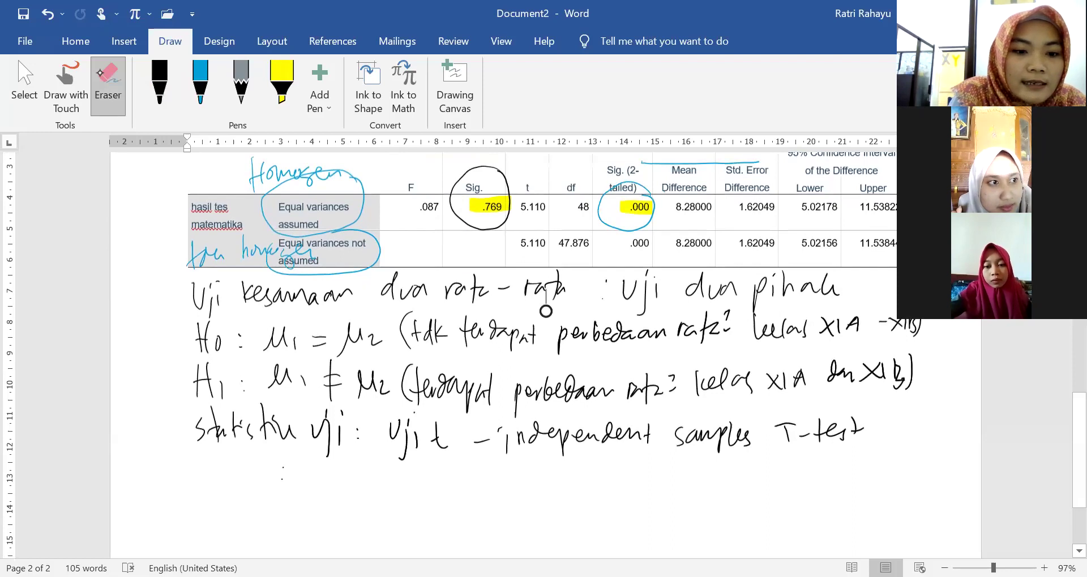
Handwrite the label "Kriteria pengujian :" in black ink below the test statistic line.
{"action": "left_click", "coordinate": [159, 82]}
{"action": "mouse_move", "coordinate": [196, 463]}
{"action": "left_mouse_down"}
{"action": "mouse_move", "coordinate": [197, 498]}
{"action": "mouse_move", "coordinate": [249, 492]}
{"action": "left_mouse_up"}
{"action": "mouse_move", "coordinate": [249, 478]}
{"action": "left_mouse_down"}
{"action": "mouse_move", "coordinate": [326, 501]}
{"action": "mouse_move", "coordinate": [343, 477]}
{"action": "left_mouse_up"}
{"action": "left_click_drag", "start_coordinate": [337, 475], "coordinate": [369, 481]}
{"action": "mouse_move", "coordinate": [364, 473]}
{"action": "left_mouse_down"}
{"action": "mouse_move", "coordinate": [374, 492]}
{"action": "mouse_move", "coordinate": [407, 486]}
{"action": "left_mouse_up"}
{"action": "mouse_move", "coordinate": [419, 474]}
{"action": "left_mouse_down"}
{"action": "mouse_move", "coordinate": [421, 484]}
{"action": "mouse_move", "coordinate": [445, 484]}
{"action": "left_mouse_up"}
{"action": "left_click", "coordinate": [461, 475]}
{"action": "left_click", "coordinate": [462, 483]}
Handwrite the acceptance criterion "H0 diterima jika sig > 5%" indented below the "Kriteria pengujian" label.
{"action": "scroll", "coordinate": [541, 351], "scroll_direction": "down", "scroll_amount": 1}
{"action": "mouse_move", "coordinate": [243, 460]}
{"action": "left_mouse_down"}
{"action": "mouse_move", "coordinate": [245, 488]}
{"action": "mouse_move", "coordinate": [254, 468]}
{"action": "left_mouse_up"}
{"action": "mouse_move", "coordinate": [251, 454]}
{"action": "left_mouse_down"}
{"action": "mouse_move", "coordinate": [252, 490]}
{"action": "mouse_move", "coordinate": [266, 471]}
{"action": "mouse_move", "coordinate": [328, 489]}
{"action": "left_mouse_up"}
{"action": "mouse_move", "coordinate": [314, 470]}
{"action": "left_mouse_down"}
{"action": "mouse_move", "coordinate": [339, 467]}
{"action": "mouse_move", "coordinate": [365, 484]}
{"action": "left_mouse_up"}
{"action": "mouse_move", "coordinate": [368, 476]}
{"action": "left_mouse_down"}
{"action": "mouse_move", "coordinate": [446, 485]}
{"action": "mouse_move", "coordinate": [490, 474]}
{"action": "left_mouse_up"}
{"action": "mouse_move", "coordinate": [530, 456]}
{"action": "left_mouse_down"}
{"action": "mouse_move", "coordinate": [525, 475]}
{"action": "mouse_move", "coordinate": [545, 481]}
{"action": "left_mouse_up"}
{"action": "left_click_drag", "start_coordinate": [559, 462], "coordinate": [561, 484]}
{"action": "mouse_move", "coordinate": [585, 450]}
{"action": "left_mouse_down"}
{"action": "mouse_move", "coordinate": [603, 464]}
{"action": "mouse_move", "coordinate": [586, 481]}
{"action": "left_mouse_up"}
{"action": "mouse_move", "coordinate": [621, 458]}
{"action": "left_mouse_down"}
{"action": "mouse_move", "coordinate": [612, 475]}
{"action": "mouse_move", "coordinate": [634, 453]}
{"action": "left_mouse_up"}
{"action": "mouse_move", "coordinate": [645, 447]}
{"action": "left_mouse_down"}
{"action": "mouse_move", "coordinate": [638, 477]}
{"action": "mouse_move", "coordinate": [653, 476]}
{"action": "left_mouse_up"}
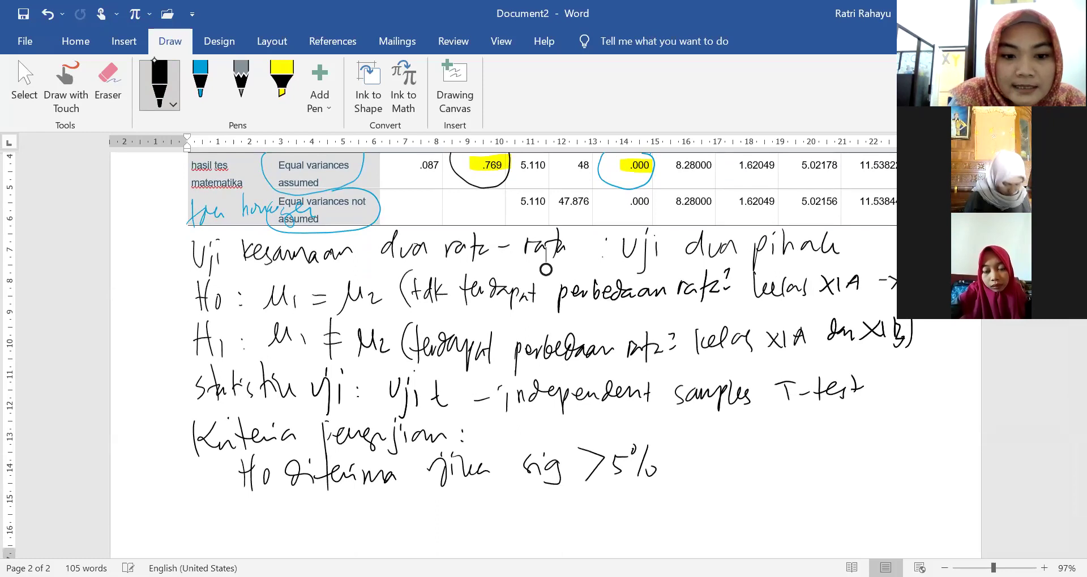
Handwrite the rejection criterion "H0 ditolak jika sebaliknya" below the acceptance criterion.
{"action": "left_click_drag", "start_coordinate": [249, 490], "coordinate": [249, 524]}
{"action": "mouse_move", "coordinate": [248, 509]}
{"action": "left_mouse_down"}
{"action": "mouse_move", "coordinate": [262, 507]}
{"action": "mouse_move", "coordinate": [256, 522]}
{"action": "left_mouse_up"}
{"action": "left_click_drag", "start_coordinate": [271, 509], "coordinate": [323, 522]}
{"action": "mouse_move", "coordinate": [342, 491]}
{"action": "left_mouse_down"}
{"action": "mouse_move", "coordinate": [341, 532]}
{"action": "mouse_move", "coordinate": [347, 516]}
{"action": "mouse_move", "coordinate": [369, 521]}
{"action": "left_mouse_up"}
{"action": "mouse_move", "coordinate": [391, 507]}
{"action": "left_mouse_down"}
{"action": "mouse_move", "coordinate": [381, 518]}
{"action": "mouse_move", "coordinate": [407, 516]}
{"action": "left_mouse_up"}
{"action": "left_click_drag", "start_coordinate": [447, 507], "coordinate": [442, 542]}
{"action": "mouse_move", "coordinate": [454, 507]}
{"action": "left_mouse_down"}
{"action": "mouse_move", "coordinate": [455, 519]}
{"action": "mouse_move", "coordinate": [491, 520]}
{"action": "left_mouse_up"}
{"action": "mouse_move", "coordinate": [528, 501]}
{"action": "left_mouse_down"}
{"action": "mouse_move", "coordinate": [521, 519]}
{"action": "mouse_move", "coordinate": [568, 516]}
{"action": "left_mouse_up"}
{"action": "mouse_move", "coordinate": [569, 506]}
{"action": "left_mouse_down"}
{"action": "mouse_move", "coordinate": [598, 487]}
{"action": "mouse_move", "coordinate": [628, 504]}
{"action": "mouse_move", "coordinate": [633, 528]}
{"action": "mouse_move", "coordinate": [663, 513]}
{"action": "left_mouse_up"}
{"action": "scroll", "coordinate": [546, 187], "scroll_direction": "down", "scroll_amount": 3}
{"action": "key", "text": "ctrl+z"}
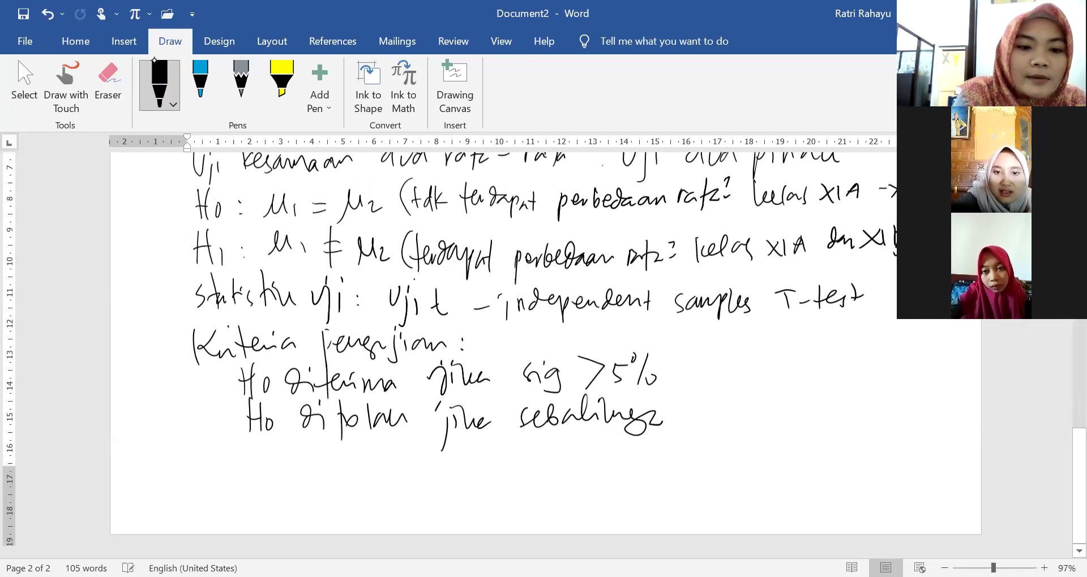
Handwrite the result line "Hasil = sig = 0 < 5%," below the criteria, using the Sig. (2-tailed) value.
{"action": "mouse_move", "coordinate": [192, 434]}
{"action": "left_mouse_down"}
{"action": "mouse_move", "coordinate": [193, 467]}
{"action": "mouse_move", "coordinate": [205, 467]}
{"action": "left_mouse_up"}
{"action": "left_click_drag", "start_coordinate": [208, 452], "coordinate": [232, 470]}
{"action": "mouse_move", "coordinate": [248, 442]}
{"action": "left_mouse_down"}
{"action": "mouse_move", "coordinate": [248, 473]}
{"action": "mouse_move", "coordinate": [291, 460]}
{"action": "left_mouse_up"}
{"action": "left_click_drag", "start_coordinate": [279, 467], "coordinate": [352, 476]}
{"action": "mouse_move", "coordinate": [373, 463]}
{"action": "left_mouse_down"}
{"action": "mouse_move", "coordinate": [362, 475]}
{"action": "mouse_move", "coordinate": [380, 488]}
{"action": "left_mouse_up"}
{"action": "scroll", "coordinate": [660, 242], "scroll_direction": "up", "scroll_amount": 5}
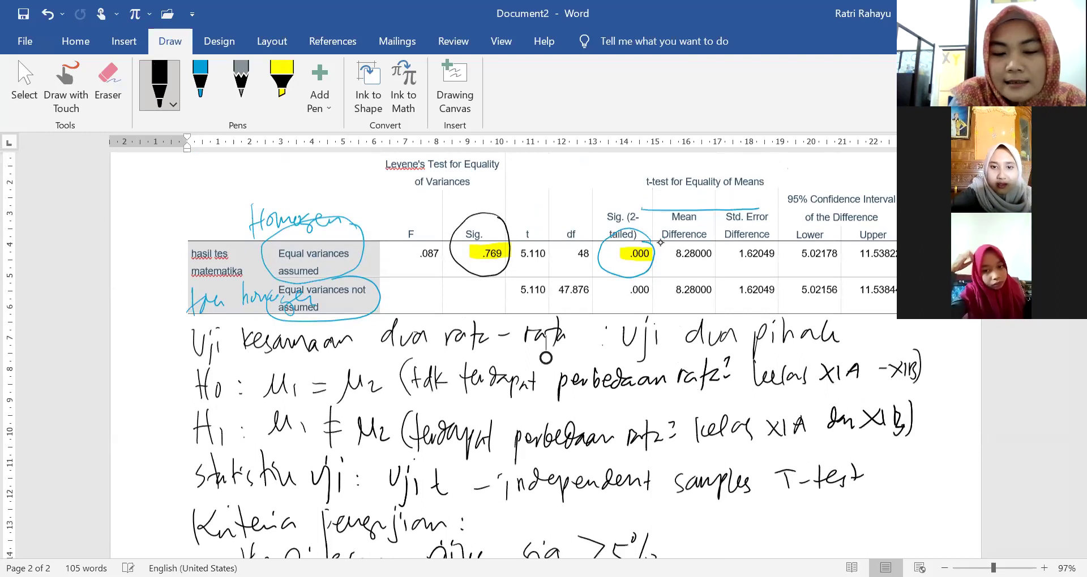
{"action": "scroll", "coordinate": [660, 242], "scroll_direction": "down", "scroll_amount": 3}
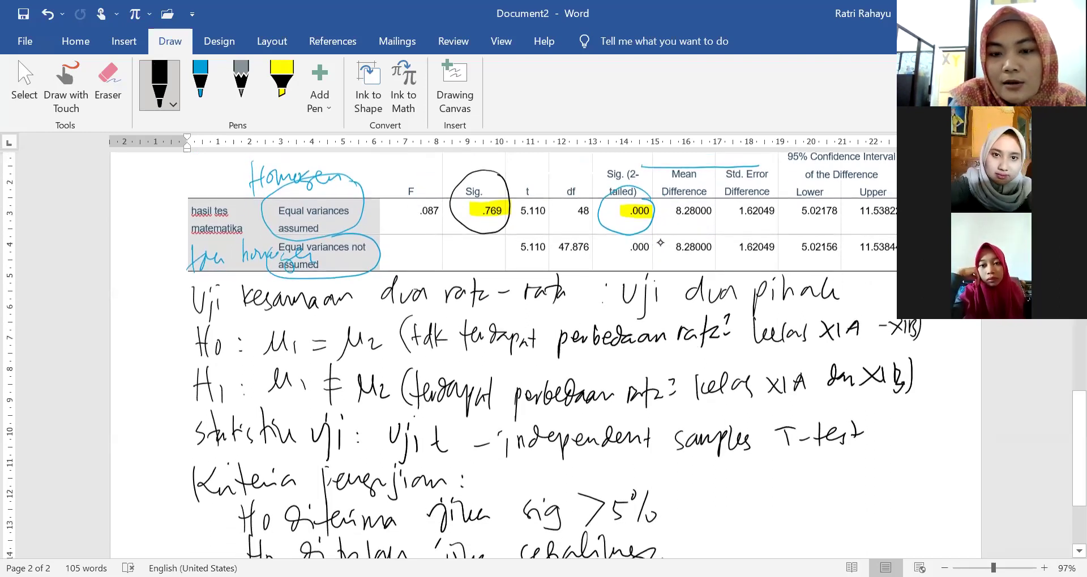
{"action": "left_click_drag", "start_coordinate": [402, 499], "coordinate": [450, 501]}
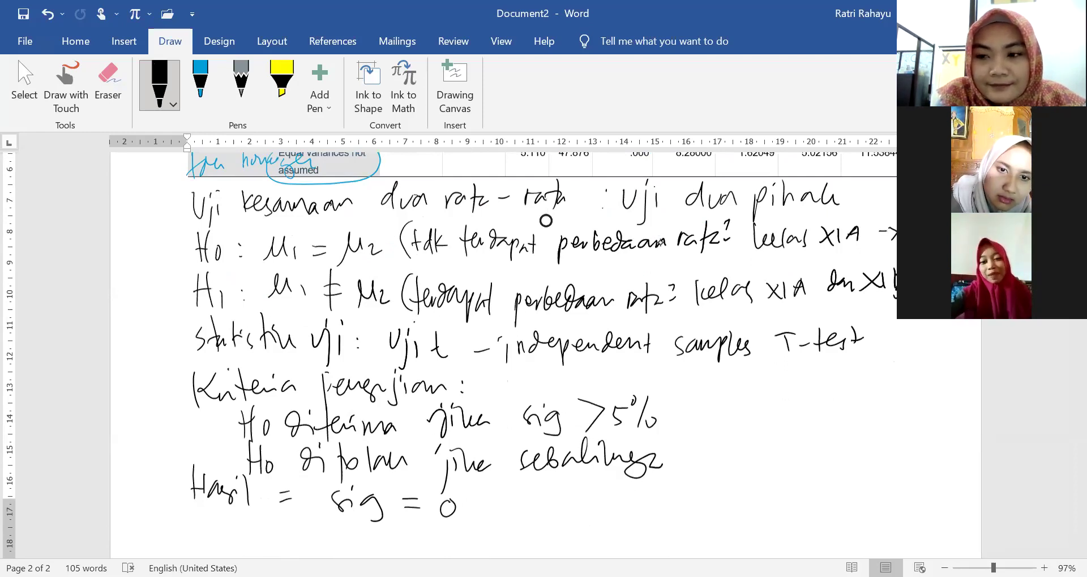
{"action": "mouse_move", "coordinate": [504, 480]}
{"action": "left_mouse_down"}
{"action": "mouse_move", "coordinate": [504, 508]}
{"action": "mouse_move", "coordinate": [538, 481]}
{"action": "mouse_move", "coordinate": [535, 511]}
{"action": "left_mouse_up"}
{"action": "left_click_drag", "start_coordinate": [547, 498], "coordinate": [581, 515]}
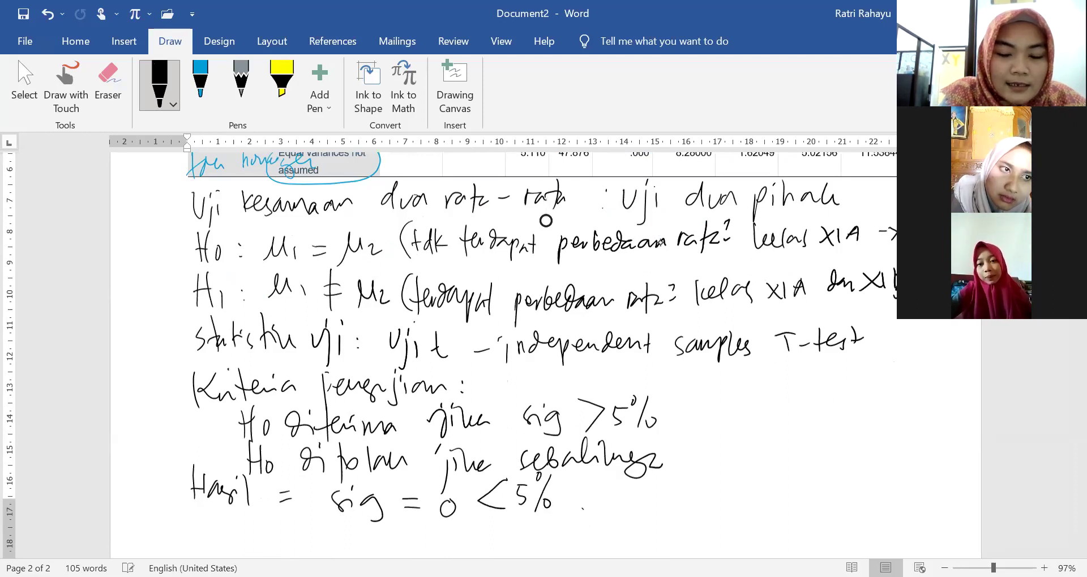
Add the decision "H0 ditolak, terima H1" to the result and write the conclusion "Simp = terdapat perbedaan rata2 hasil belajar kelas A - B" below.
{"action": "left_click_drag", "start_coordinate": [611, 476], "coordinate": [610, 517]}
{"action": "mouse_move", "coordinate": [611, 502]}
{"action": "left_mouse_down"}
{"action": "mouse_move", "coordinate": [630, 501]}
{"action": "mouse_move", "coordinate": [627, 516]}
{"action": "mouse_move", "coordinate": [643, 498]}
{"action": "left_mouse_up"}
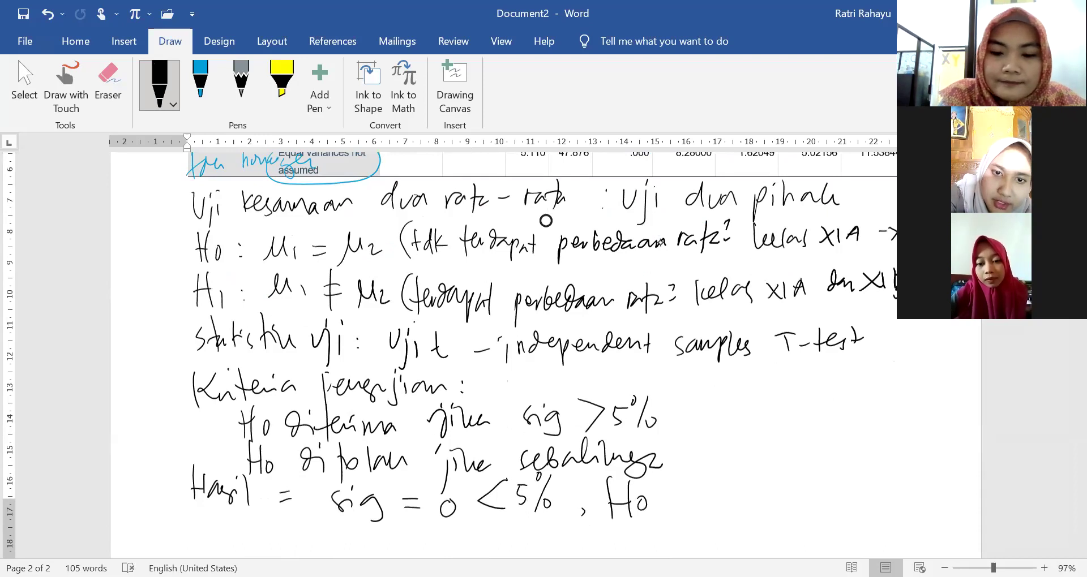
{"action": "left_click_drag", "start_coordinate": [683, 491], "coordinate": [676, 505]}
{"action": "mouse_move", "coordinate": [685, 473]}
{"action": "left_mouse_down"}
{"action": "mouse_move", "coordinate": [685, 507]}
{"action": "mouse_move", "coordinate": [703, 513]}
{"action": "left_mouse_up"}
{"action": "left_click_drag", "start_coordinate": [691, 488], "coordinate": [712, 491]}
{"action": "mouse_move", "coordinate": [726, 477]}
{"action": "left_mouse_down"}
{"action": "mouse_move", "coordinate": [724, 509]}
{"action": "mouse_move", "coordinate": [751, 504]}
{"action": "left_mouse_up"}
{"action": "mouse_move", "coordinate": [765, 482]}
{"action": "left_mouse_down"}
{"action": "mouse_move", "coordinate": [770, 507]}
{"action": "mouse_move", "coordinate": [793, 512]}
{"action": "left_mouse_up"}
{"action": "mouse_move", "coordinate": [787, 491]}
{"action": "left_mouse_down"}
{"action": "mouse_move", "coordinate": [811, 483]}
{"action": "mouse_move", "coordinate": [816, 496]}
{"action": "left_mouse_up"}
{"action": "mouse_move", "coordinate": [818, 499]}
{"action": "left_mouse_down"}
{"action": "mouse_move", "coordinate": [830, 490]}
{"action": "mouse_move", "coordinate": [835, 502]}
{"action": "mouse_move", "coordinate": [891, 502]}
{"action": "left_mouse_up"}
{"action": "mouse_move", "coordinate": [886, 491]}
{"action": "left_mouse_down"}
{"action": "mouse_move", "coordinate": [906, 489]}
{"action": "mouse_move", "coordinate": [904, 502]}
{"action": "mouse_move", "coordinate": [926, 507]}
{"action": "left_mouse_up"}
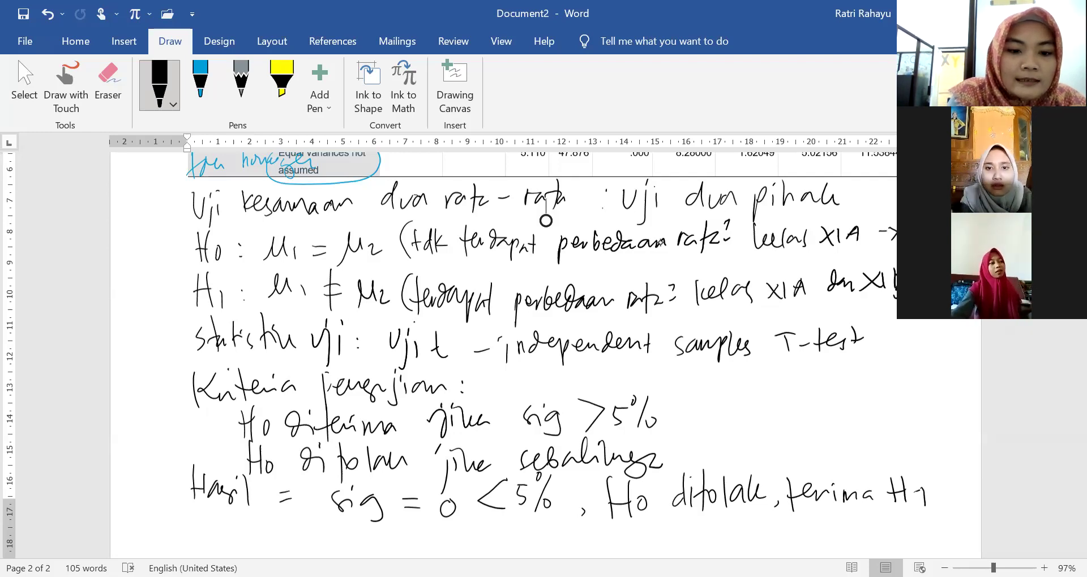
{"action": "mouse_move", "coordinate": [195, 512]}
{"action": "left_mouse_down"}
{"action": "mouse_move", "coordinate": [450, 552]}
{"action": "mouse_move", "coordinate": [509, 527]}
{"action": "mouse_move", "coordinate": [511, 537]}
{"action": "mouse_move", "coordinate": [576, 543]}
{"action": "mouse_move", "coordinate": [605, 532]}
{"action": "mouse_move", "coordinate": [648, 544]}
{"action": "mouse_move", "coordinate": [685, 526]}
{"action": "mouse_move", "coordinate": [732, 526]}
{"action": "mouse_move", "coordinate": [755, 543]}
{"action": "mouse_move", "coordinate": [772, 529]}
{"action": "mouse_move", "coordinate": [863, 526]}
{"action": "mouse_move", "coordinate": [919, 529]}
{"action": "mouse_move", "coordinate": [928, 540]}
{"action": "left_mouse_up"}
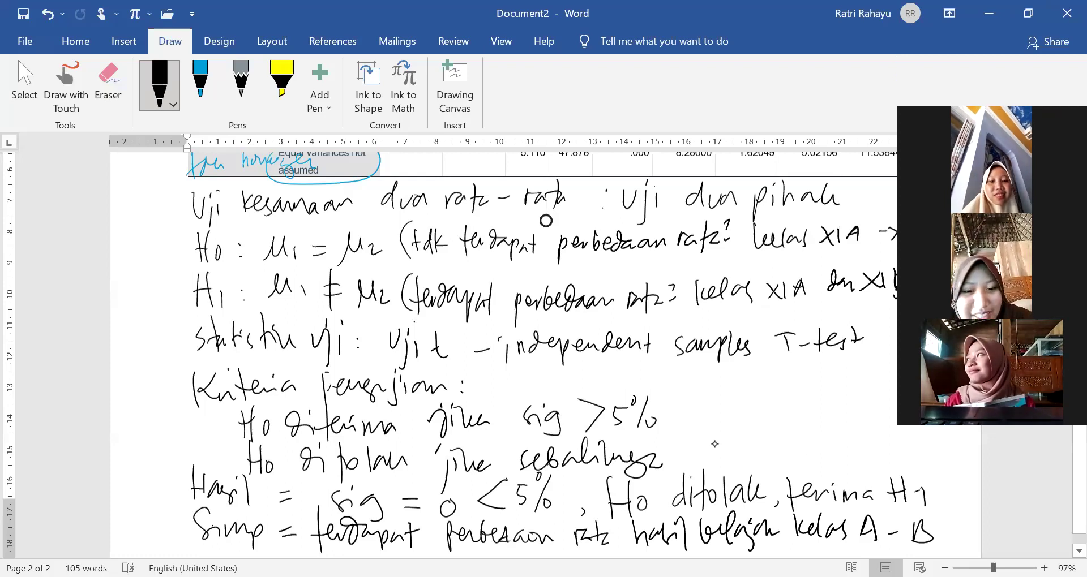
Box the table's t value 5.110 with the blue pen and write "t hitung" above it.
{"action": "scroll", "coordinate": [714, 444], "scroll_direction": "up", "scroll_amount": 1}
{"action": "scroll", "coordinate": [714, 443], "scroll_direction": "up", "scroll_amount": 3}
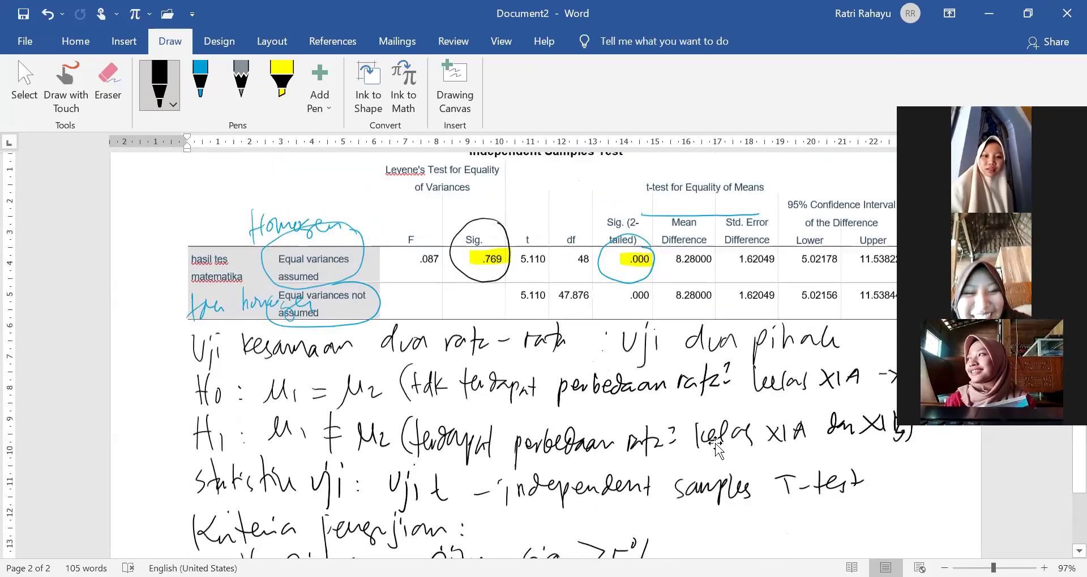
{"action": "scroll", "coordinate": [716, 450], "scroll_direction": "up", "scroll_amount": 1}
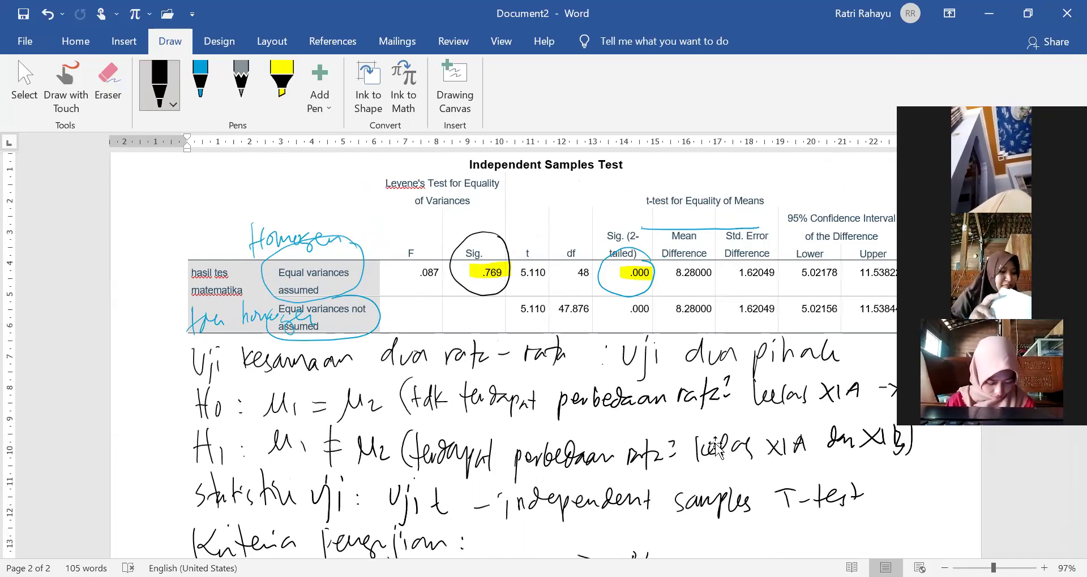
{"action": "left_click", "coordinate": [200, 85]}
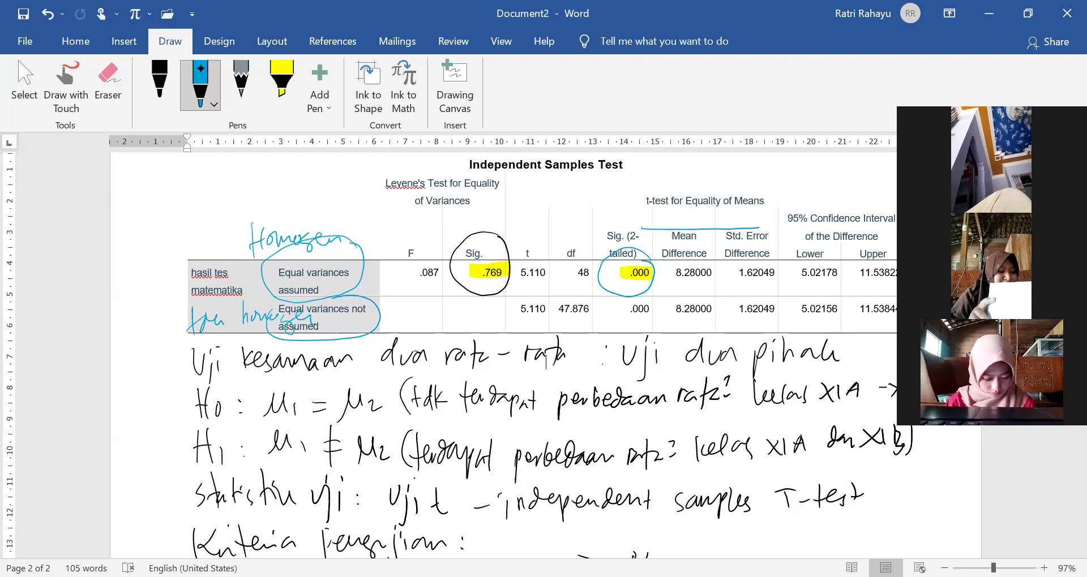
{"action": "mouse_move", "coordinate": [512, 231]}
{"action": "left_mouse_down"}
{"action": "mouse_move", "coordinate": [551, 277]}
{"action": "mouse_move", "coordinate": [513, 283]}
{"action": "mouse_move", "coordinate": [553, 252]}
{"action": "left_mouse_up"}
{"action": "mouse_move", "coordinate": [511, 178]}
{"action": "left_mouse_down"}
{"action": "mouse_move", "coordinate": [510, 205]}
{"action": "mouse_move", "coordinate": [520, 192]}
{"action": "left_mouse_up"}
{"action": "left_click_drag", "start_coordinate": [523, 190], "coordinate": [537, 204]}
{"action": "mouse_move", "coordinate": [541, 182]}
{"action": "left_mouse_down"}
{"action": "mouse_move", "coordinate": [542, 210]}
{"action": "mouse_move", "coordinate": [571, 199]}
{"action": "left_mouse_up"}
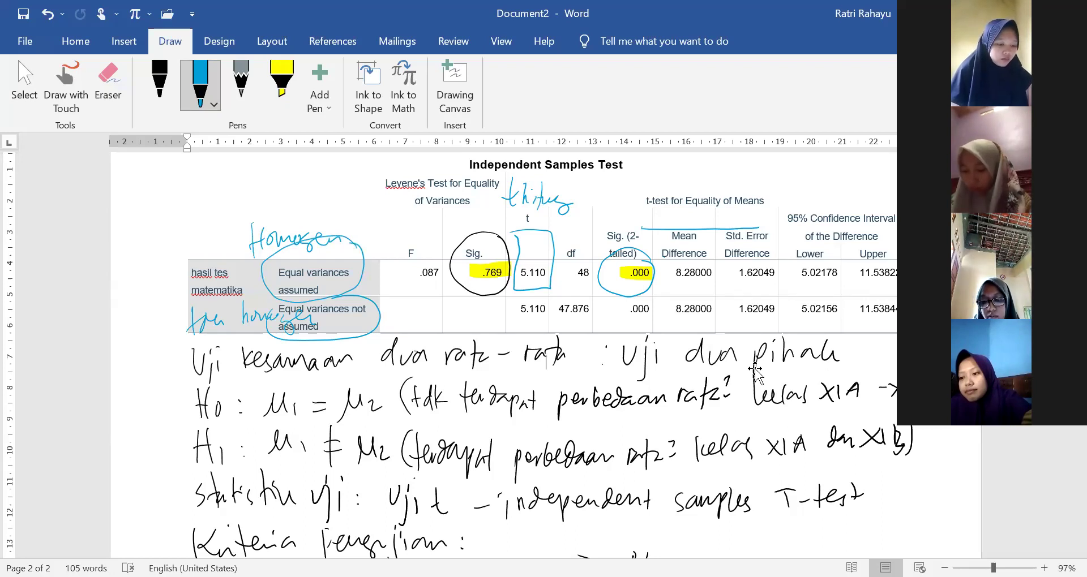
{"action": "scroll", "coordinate": [656, 368], "scroll_direction": "down", "scroll_amount": 2}
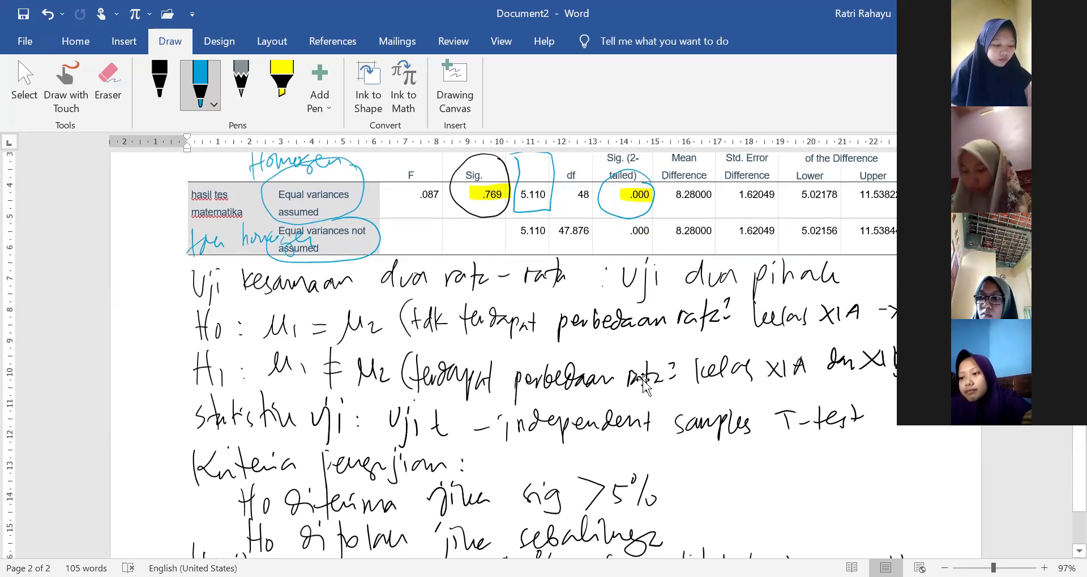
{"action": "scroll", "coordinate": [647, 384], "scroll_direction": "down", "scroll_amount": 1}
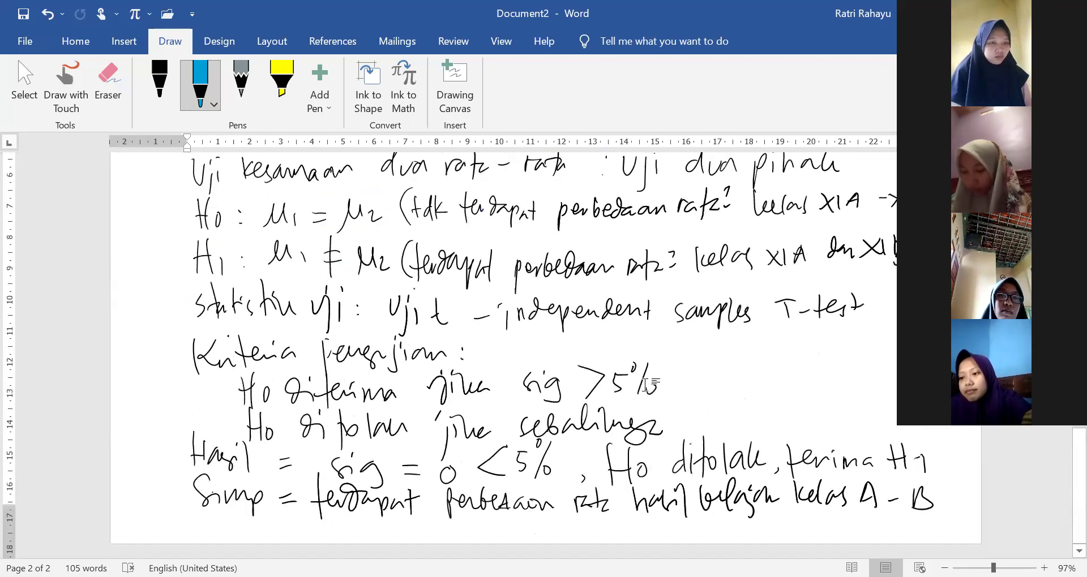
{"action": "scroll", "coordinate": [645, 390], "scroll_direction": "up", "scroll_amount": 1}
{"action": "scroll", "coordinate": [645, 387], "scroll_direction": "up", "scroll_amount": 2}
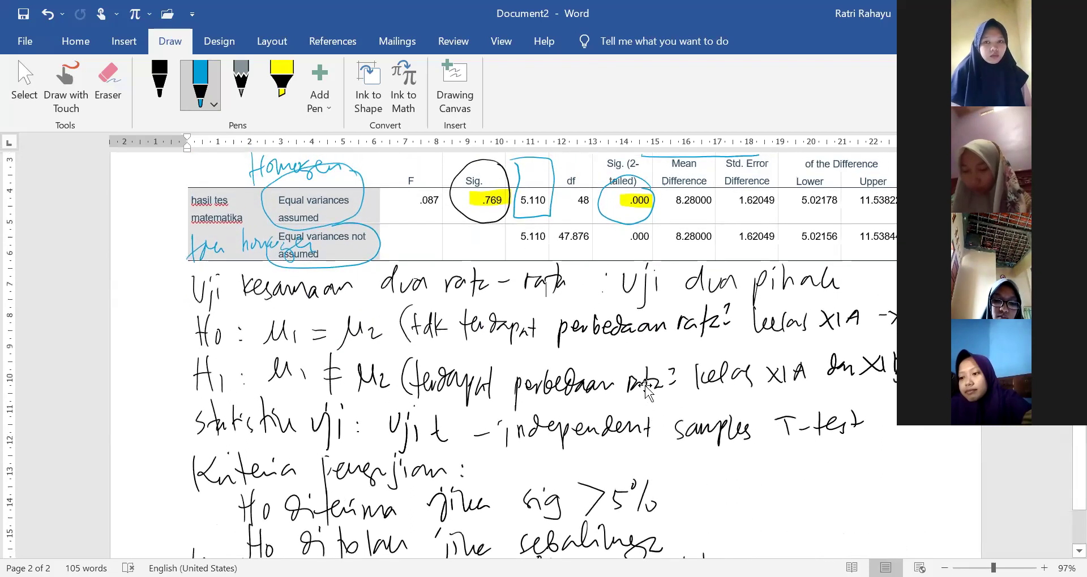
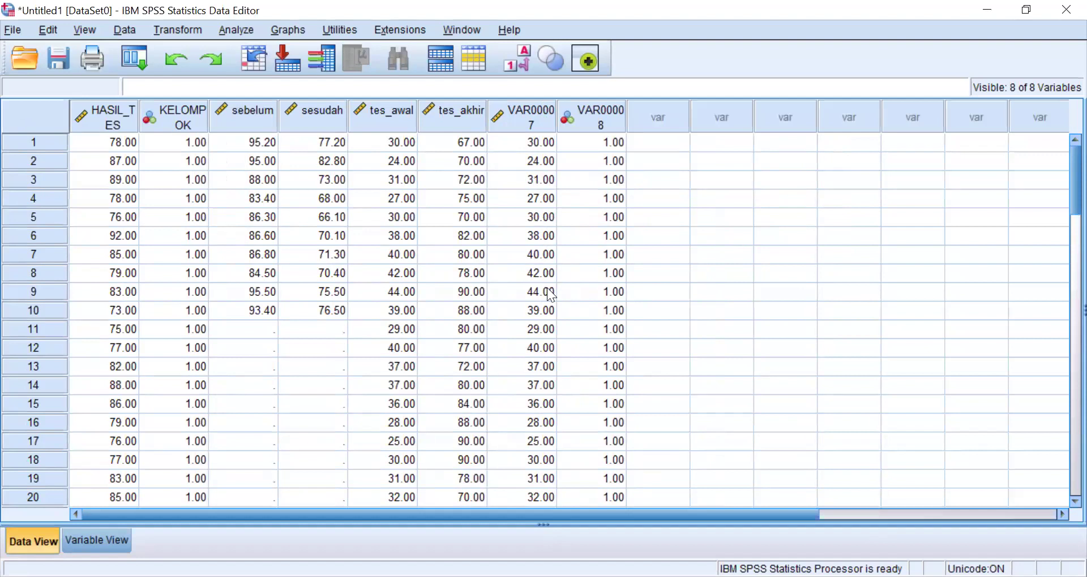
Examine how VAR00007 stacks the tes_awal and tes_akhir scores and how VAR00008 codes them as groups 1 and 2.
{"action": "scroll", "coordinate": [547, 309], "scroll_direction": "down", "scroll_amount": 6}
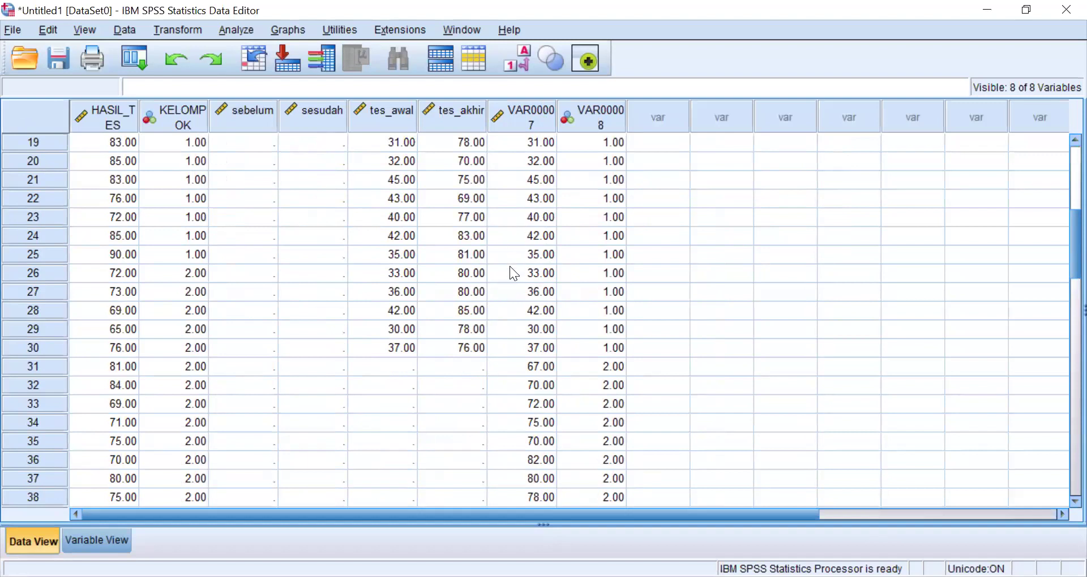
{"action": "scroll", "coordinate": [529, 359], "scroll_direction": "down", "scroll_amount": 1}
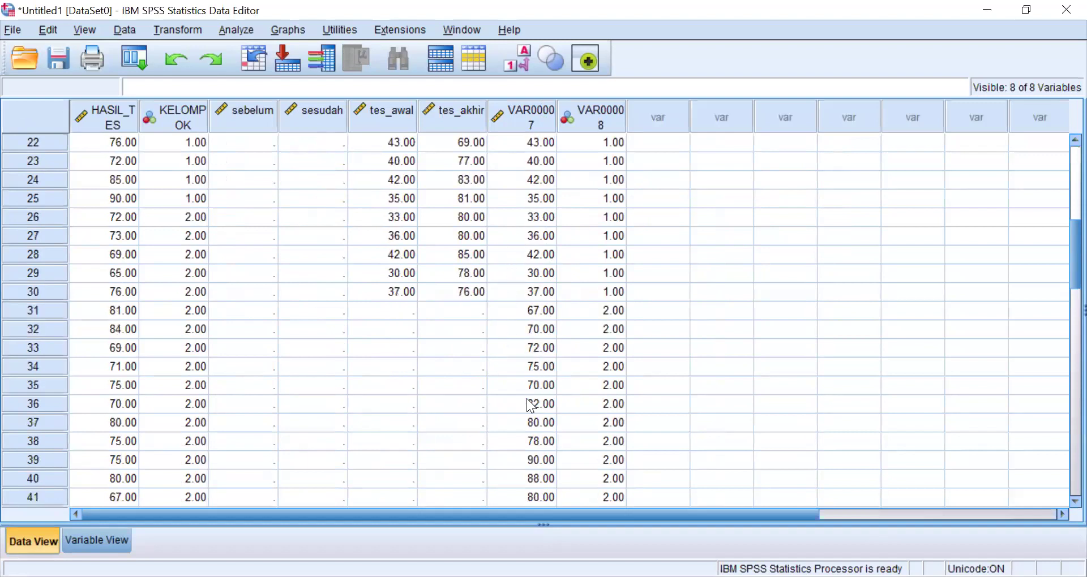
{"action": "scroll", "coordinate": [535, 385], "scroll_direction": "down", "scroll_amount": 8}
{"action": "scroll", "coordinate": [545, 330], "scroll_direction": "up", "scroll_amount": 3}
{"action": "scroll", "coordinate": [545, 330], "scroll_direction": "up", "scroll_amount": 11}
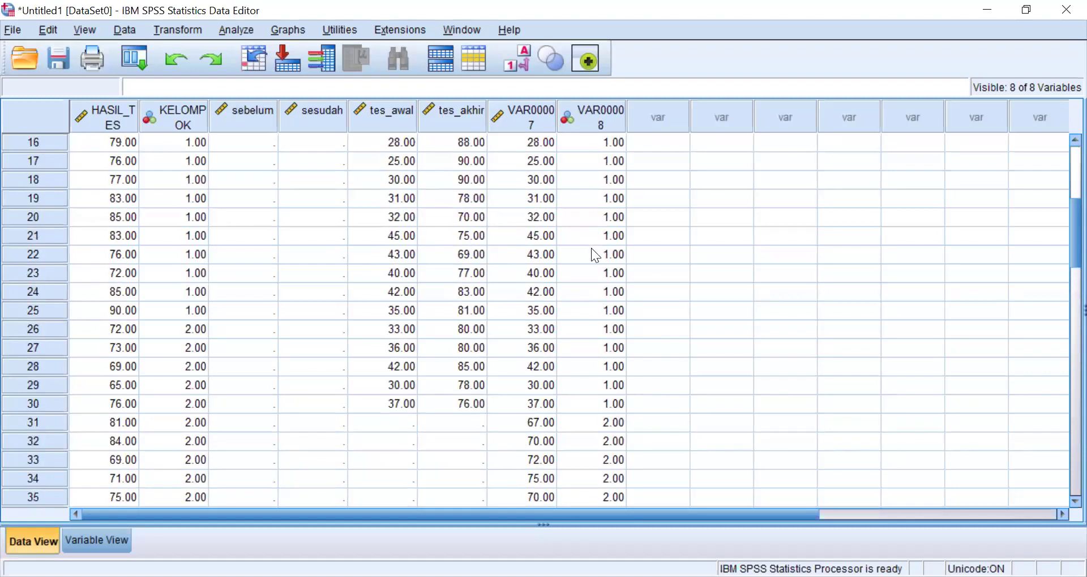
{"action": "scroll", "coordinate": [595, 256], "scroll_direction": "up", "scroll_amount": 1}
{"action": "scroll", "coordinate": [610, 409], "scroll_direction": "down", "scroll_amount": 5}
{"action": "scroll", "coordinate": [533, 170], "scroll_direction": "up", "scroll_amount": 5}
Compare the 30 tes_awal scores with the first rows of VAR00007 and their group code 1.00 in VAR00008.
{"action": "left_click_drag", "start_coordinate": [393, 145], "coordinate": [406, 447]}
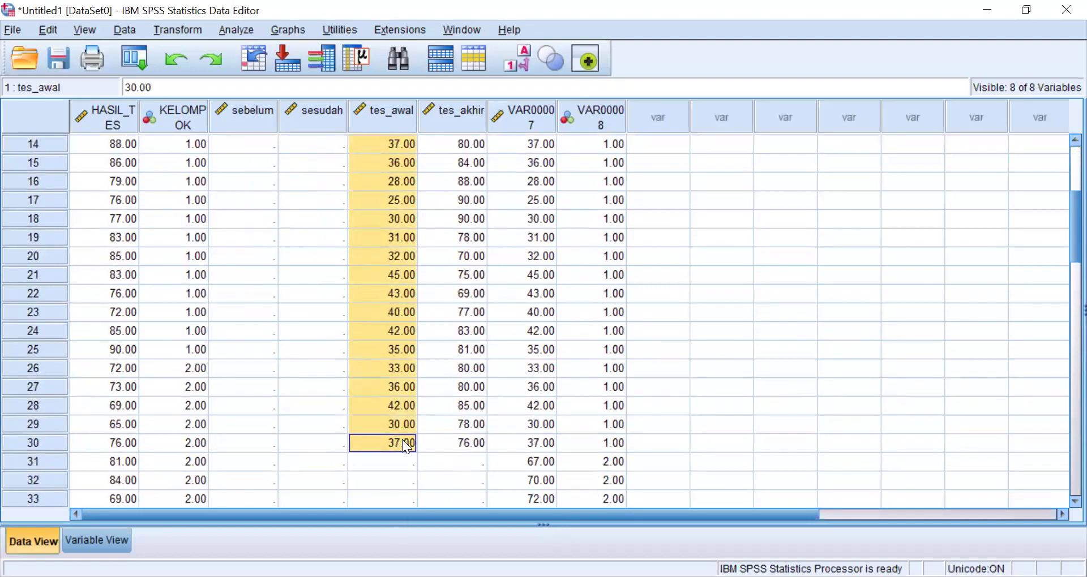
{"action": "scroll", "coordinate": [573, 314], "scroll_direction": "up", "scroll_amount": 5}
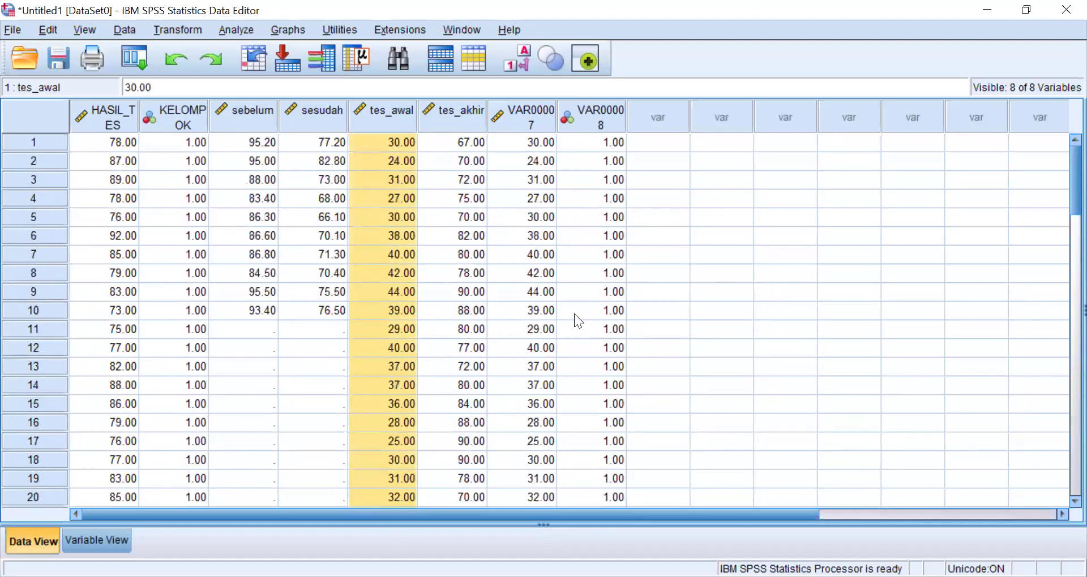
{"action": "left_click", "coordinate": [518, 142]}
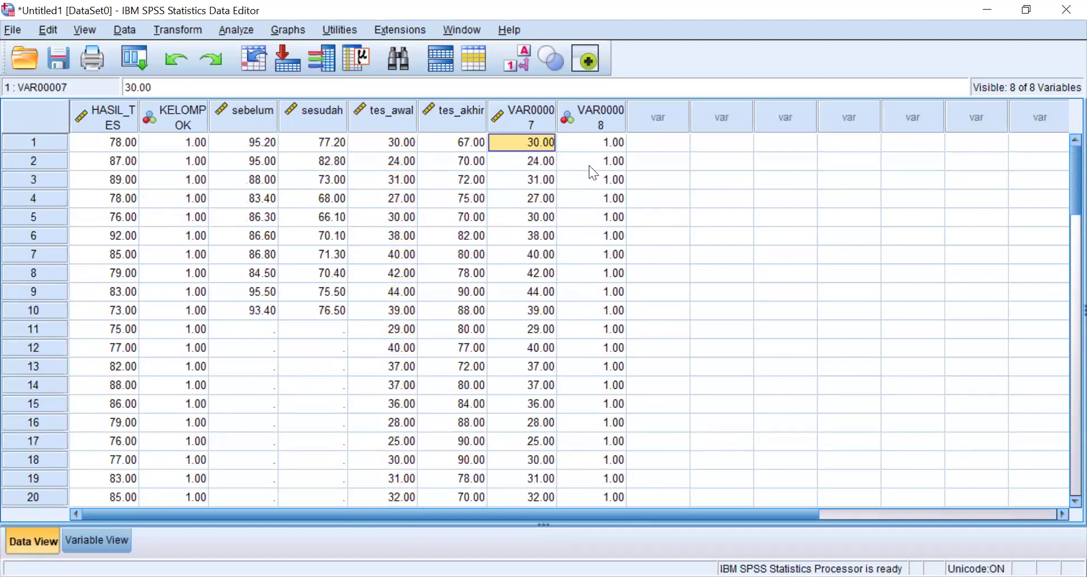
{"action": "left_click", "coordinate": [612, 150]}
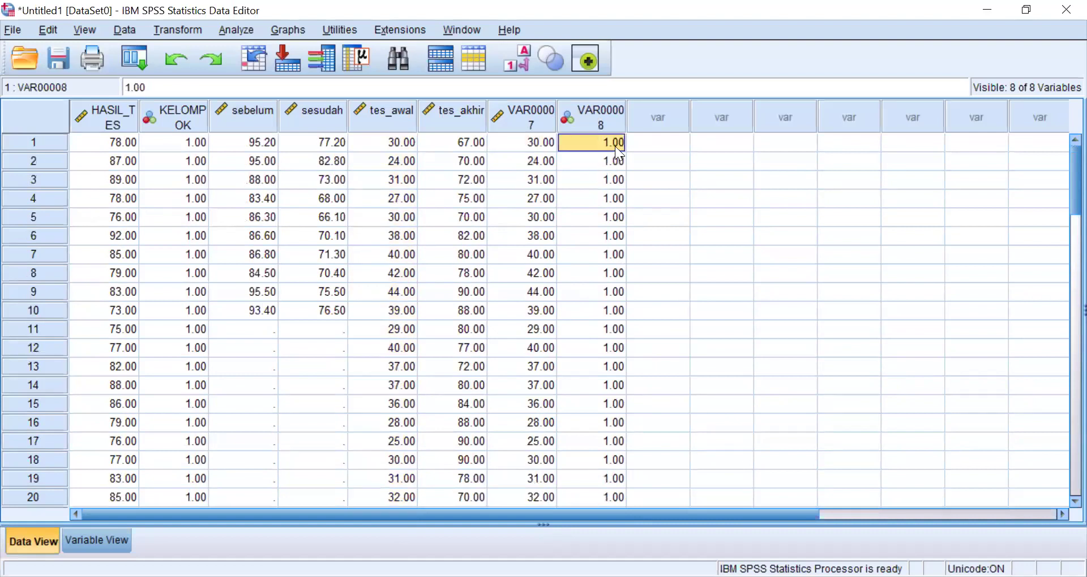
{"action": "double_click", "coordinate": [616, 147]}
{"action": "key", "text": "Return"}
{"action": "left_click_drag", "start_coordinate": [617, 164], "coordinate": [613, 424]}
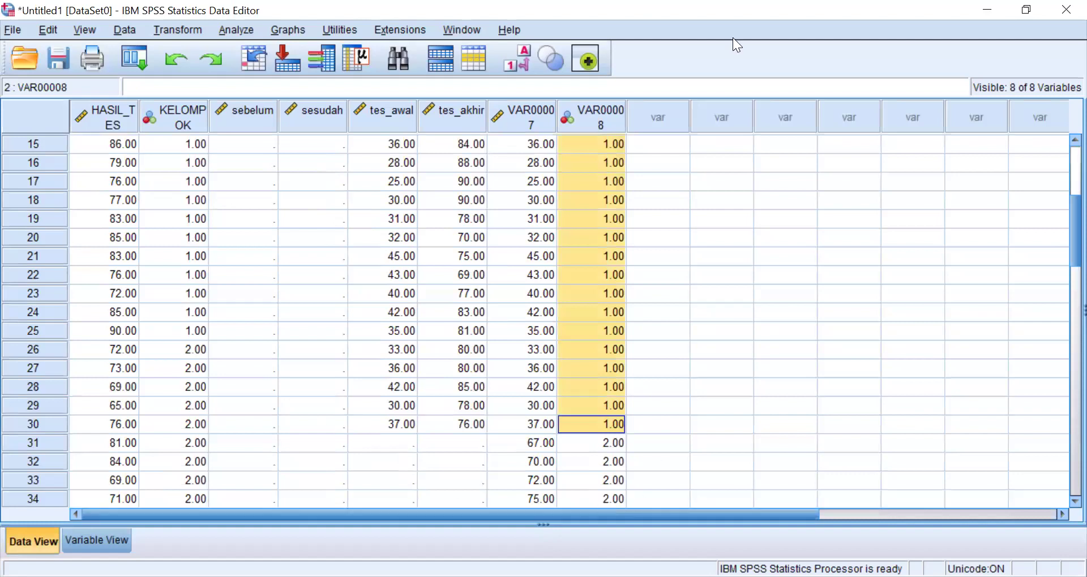
{"action": "key", "text": "alt+Tab"}
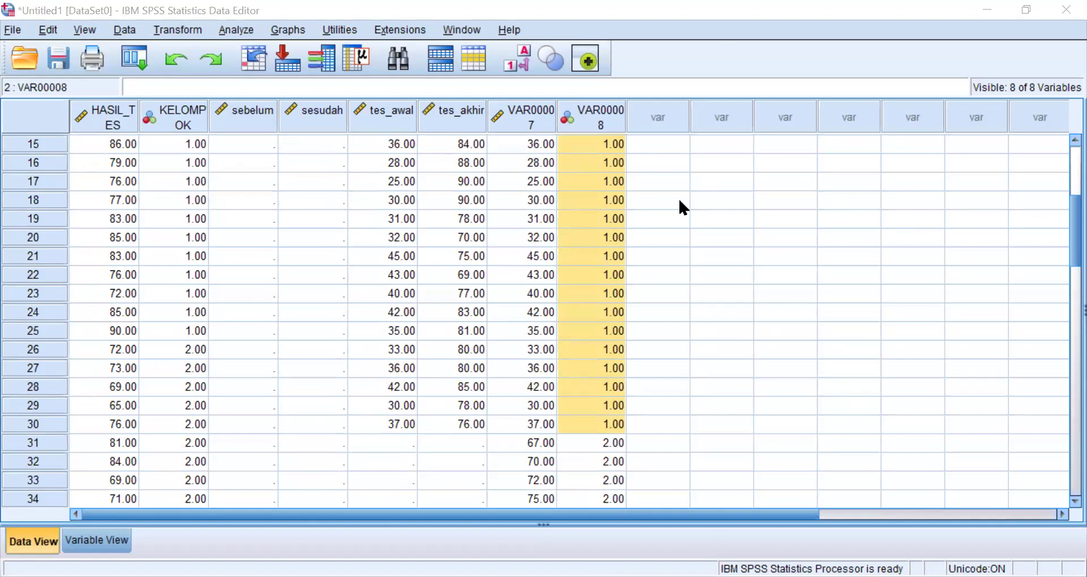
Rename the variable VAR00007 as nilai in the variable definitions.
{"action": "left_click", "coordinate": [98, 538]}
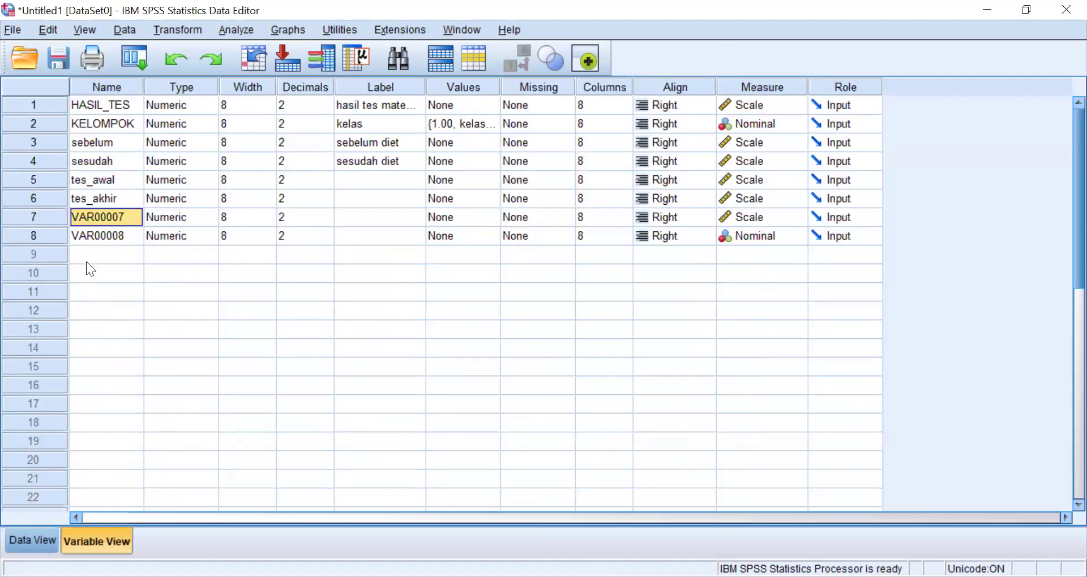
{"action": "type", "text": "nilai"}
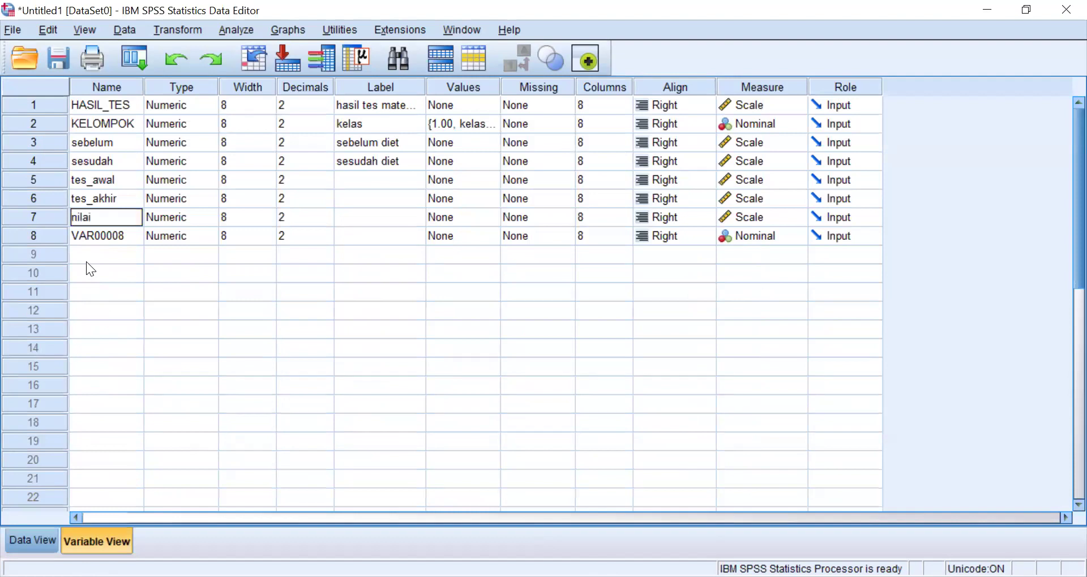
Try to rename the variable VAR00008 as kelompok.
{"action": "left_click", "coordinate": [109, 234]}
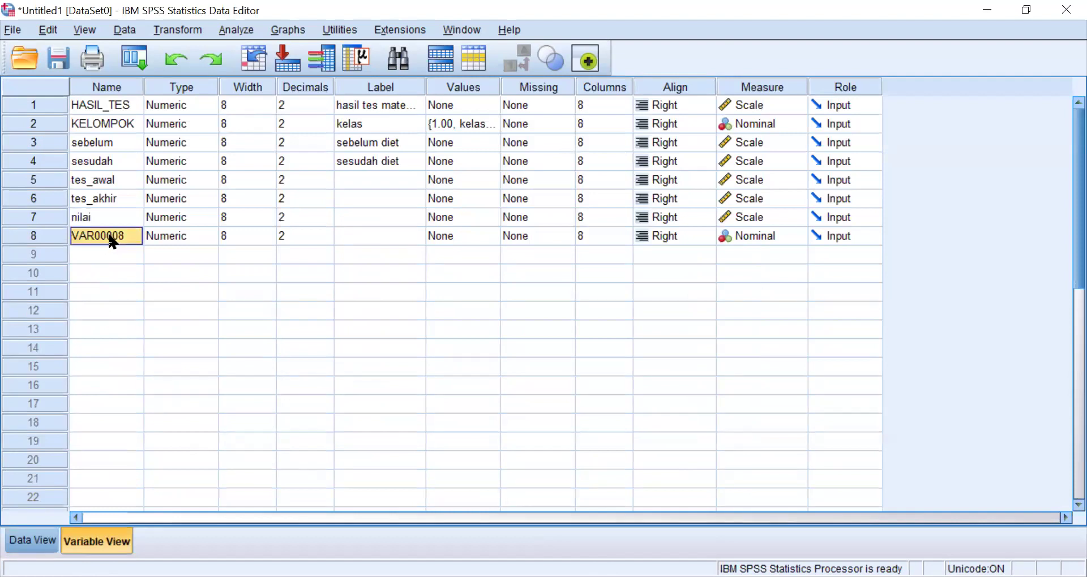
{"action": "type", "text": "kelompok"}
{"action": "left_click", "coordinate": [451, 232]}
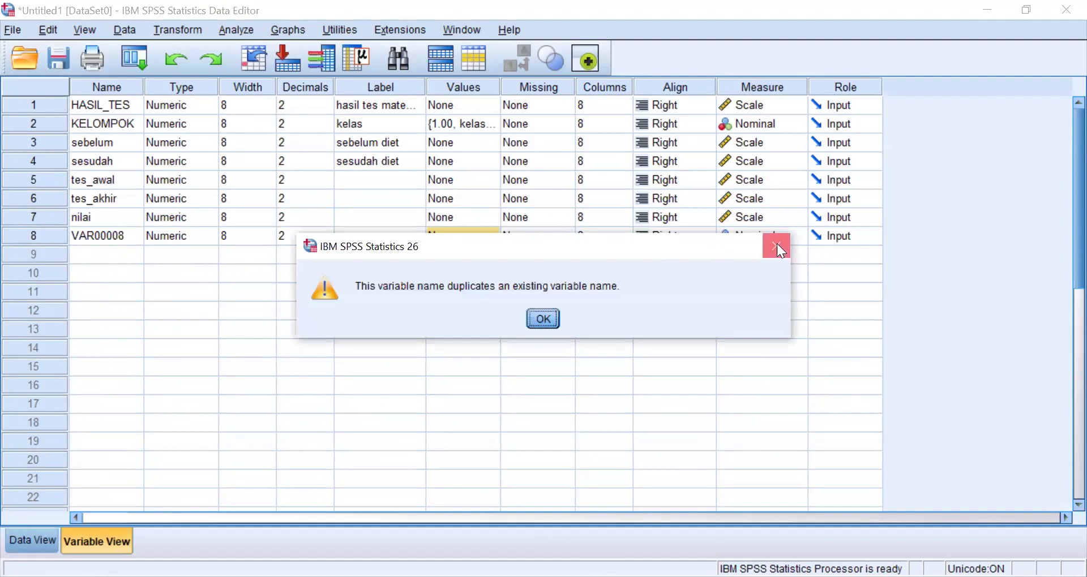
{"action": "left_click", "coordinate": [776, 246]}
Rename the variable VAR00008 as grup.
{"action": "left_click", "coordinate": [100, 238]}
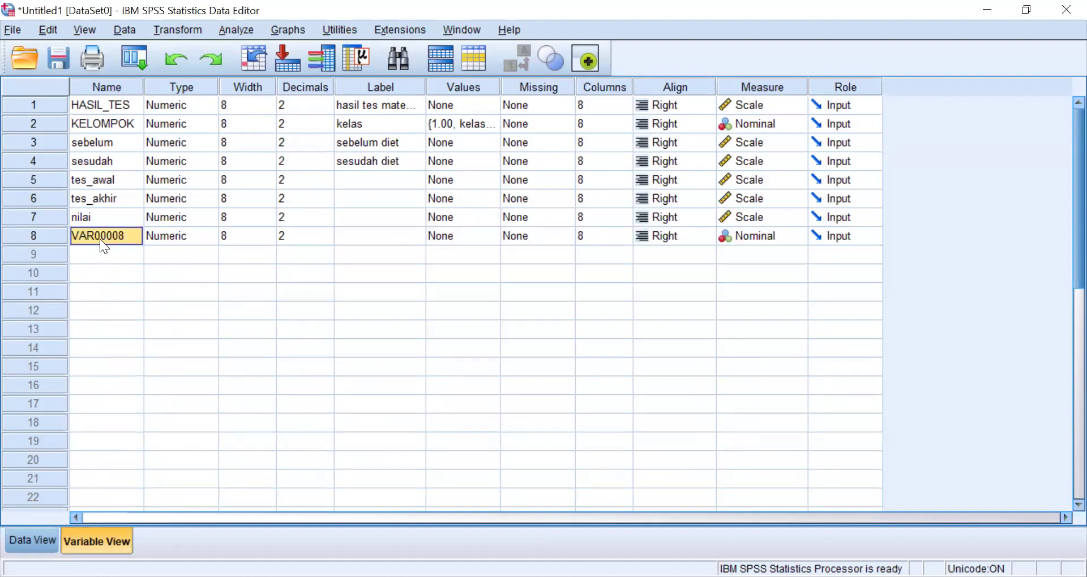
{"action": "type", "text": "grup"}
{"action": "key", "text": "Return"}
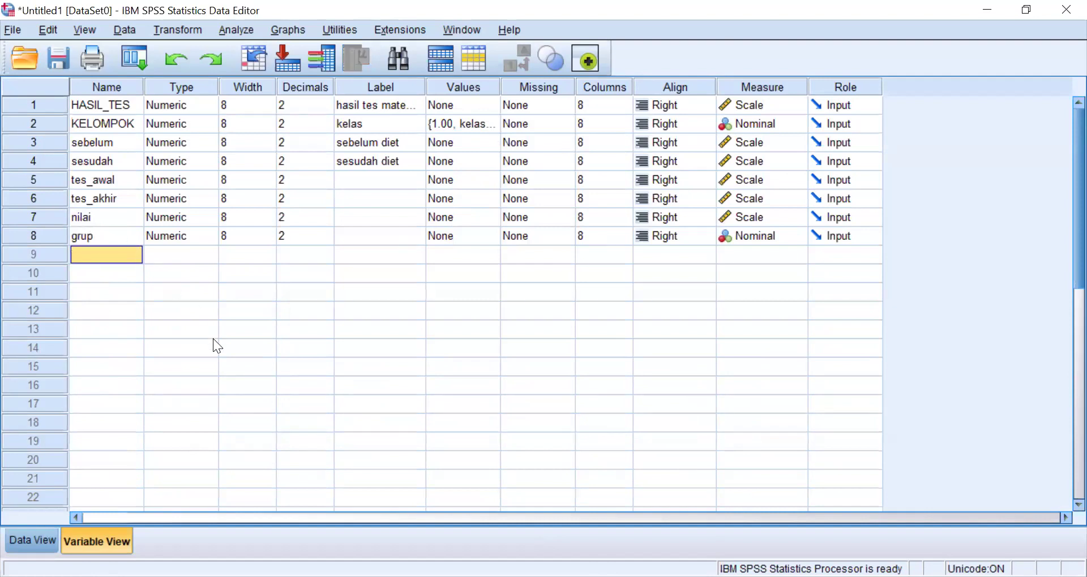
Return to the data values and open the Explore procedure from the descriptive statistics.
{"action": "left_click", "coordinate": [32, 542]}
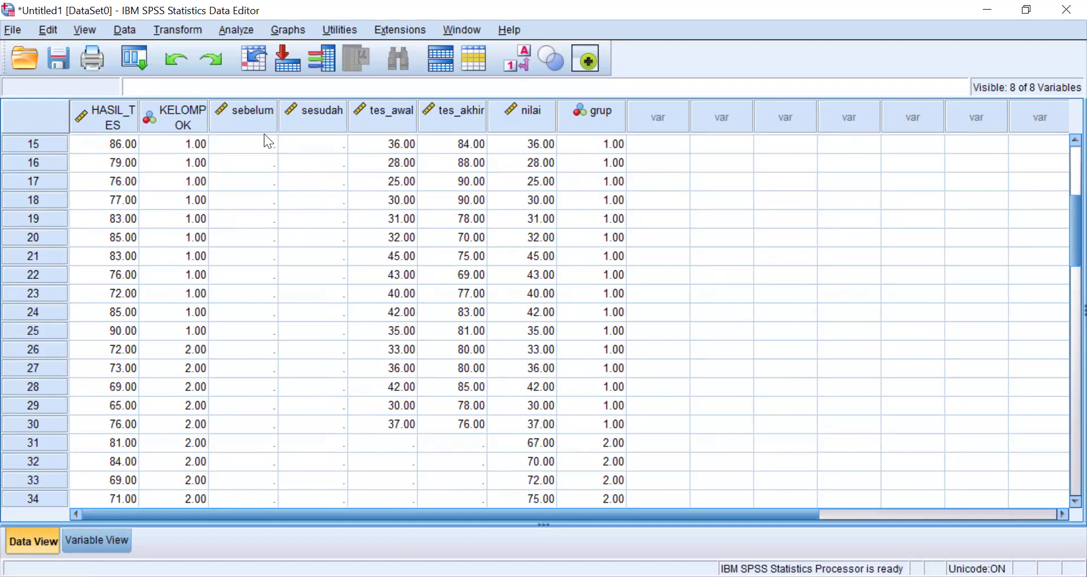
{"action": "left_click", "coordinate": [232, 29]}
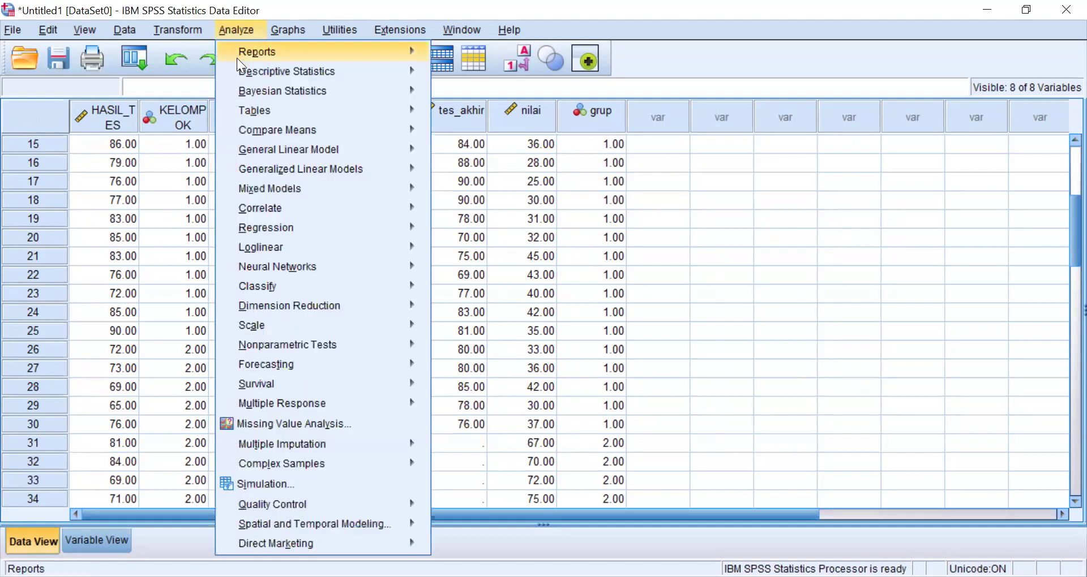
{"action": "mouse_move", "coordinate": [240, 64]}
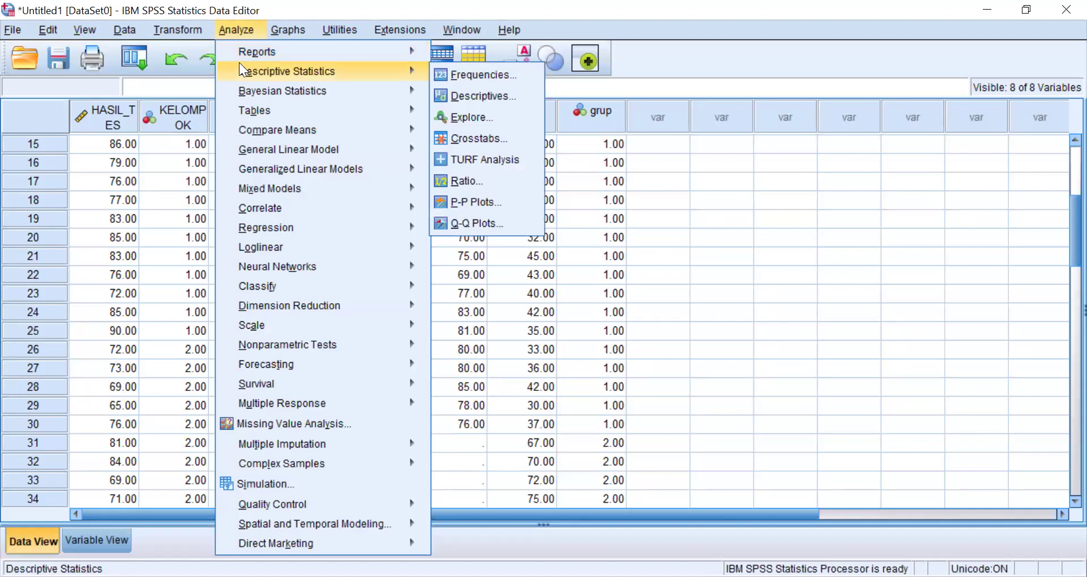
{"action": "left_click", "coordinate": [483, 120]}
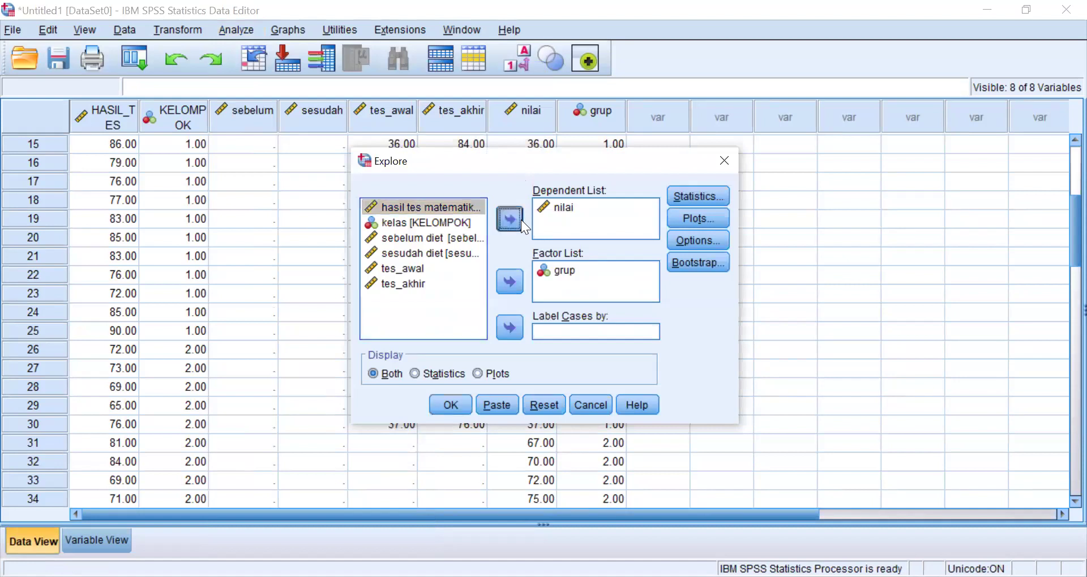
Clear the Explore setup by removing nilai from the dependent variables and grup from the factors.
{"action": "left_click", "coordinate": [521, 219]}
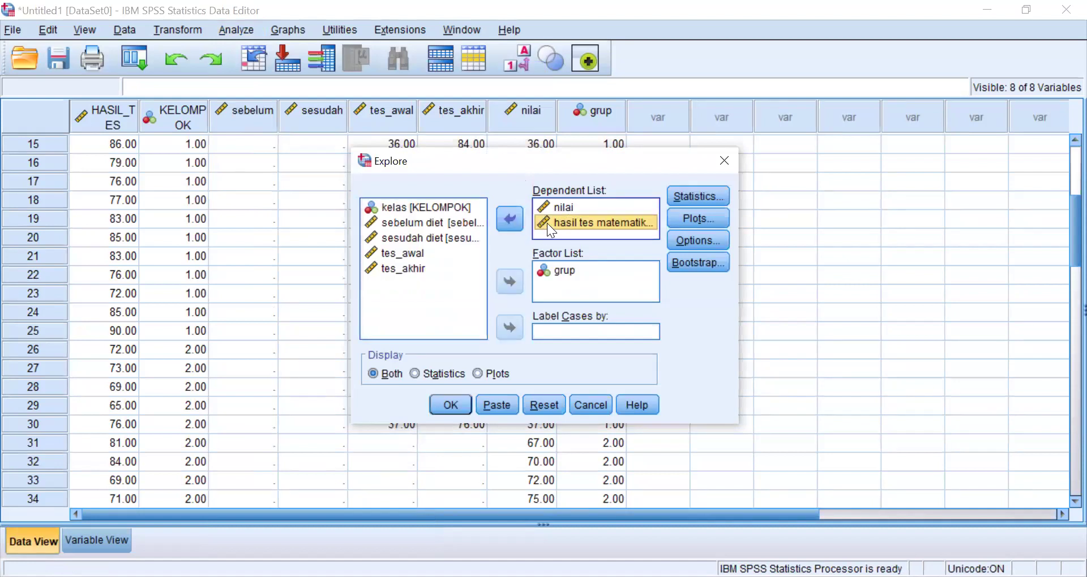
{"action": "left_click", "coordinate": [506, 220]}
{"action": "left_click", "coordinate": [569, 207]}
{"action": "left_click", "coordinate": [502, 223]}
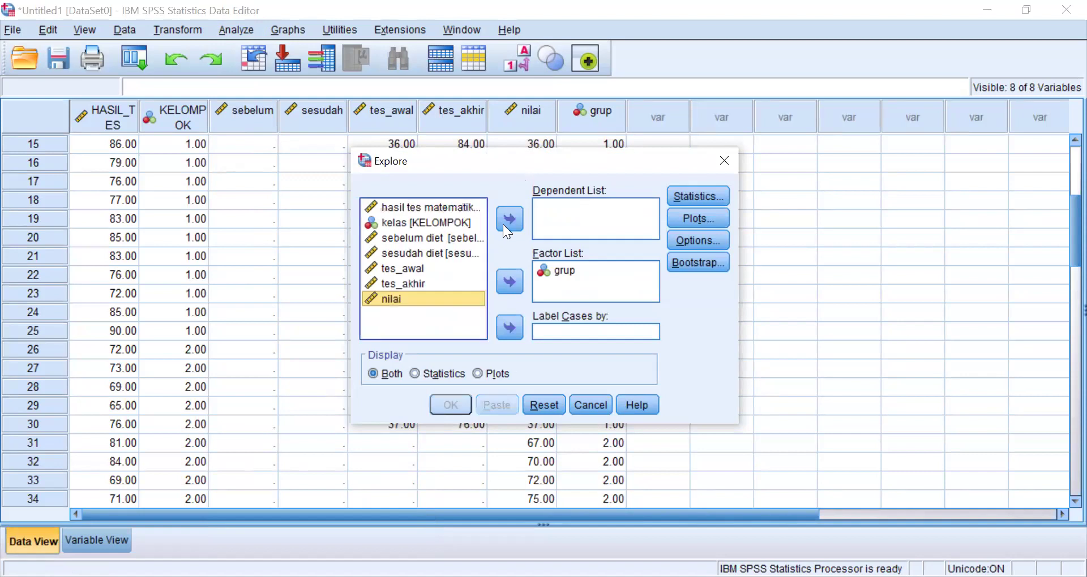
{"action": "left_click", "coordinate": [556, 273]}
{"action": "left_click", "coordinate": [507, 282]}
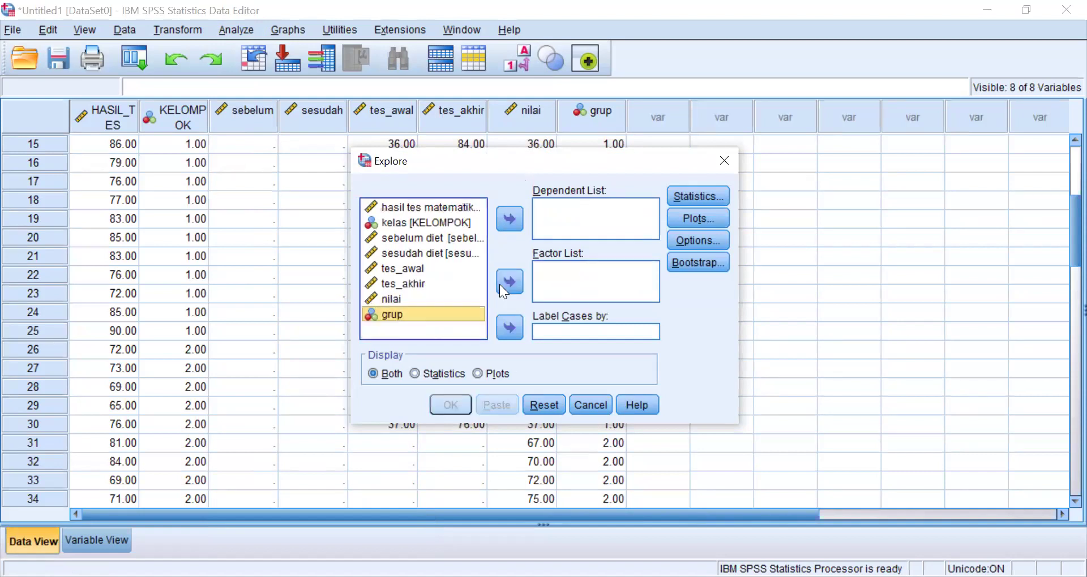
Assign nilai as the dependent variable and grup as the factor in the Explore setup.
{"action": "left_click", "coordinate": [430, 300]}
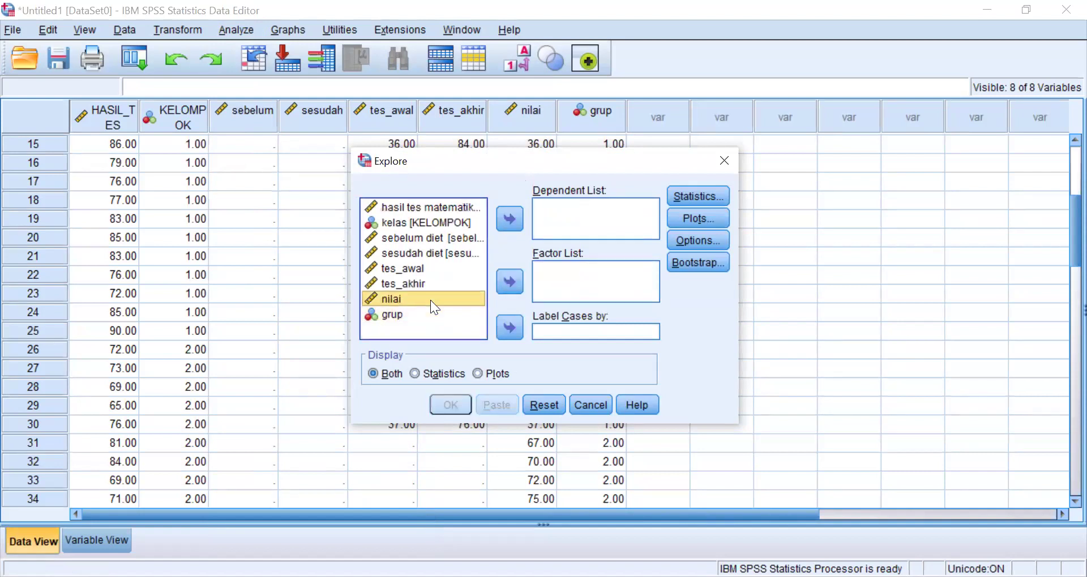
{"action": "left_click", "coordinate": [515, 211]}
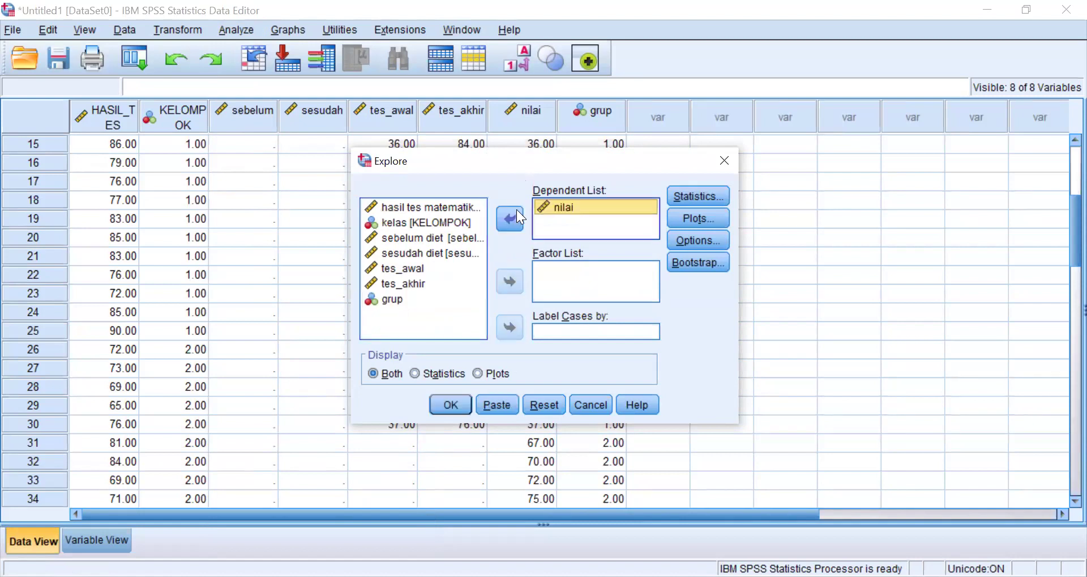
{"action": "left_click", "coordinate": [387, 297]}
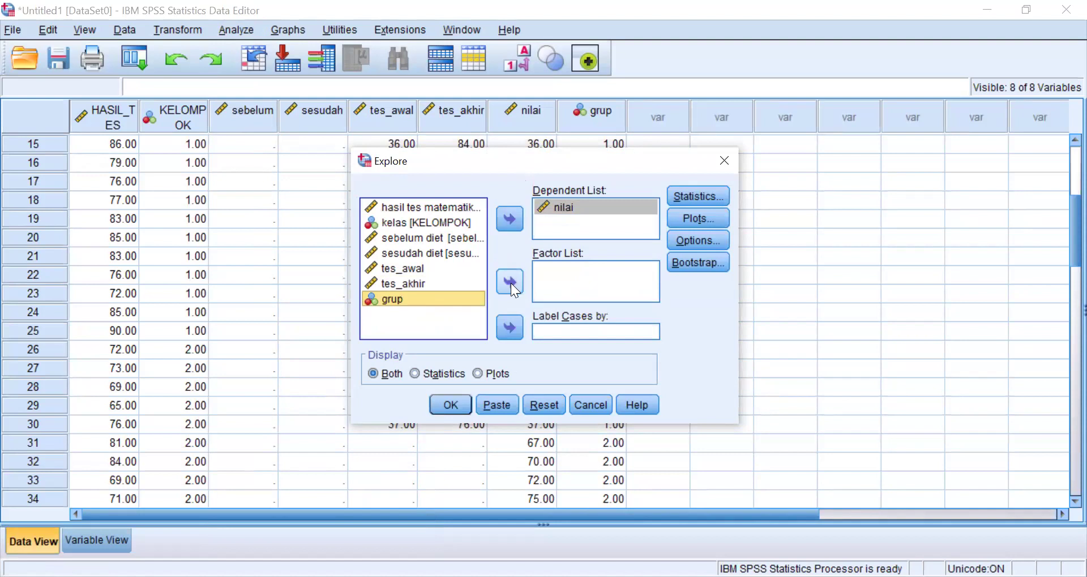
{"action": "left_click", "coordinate": [509, 283]}
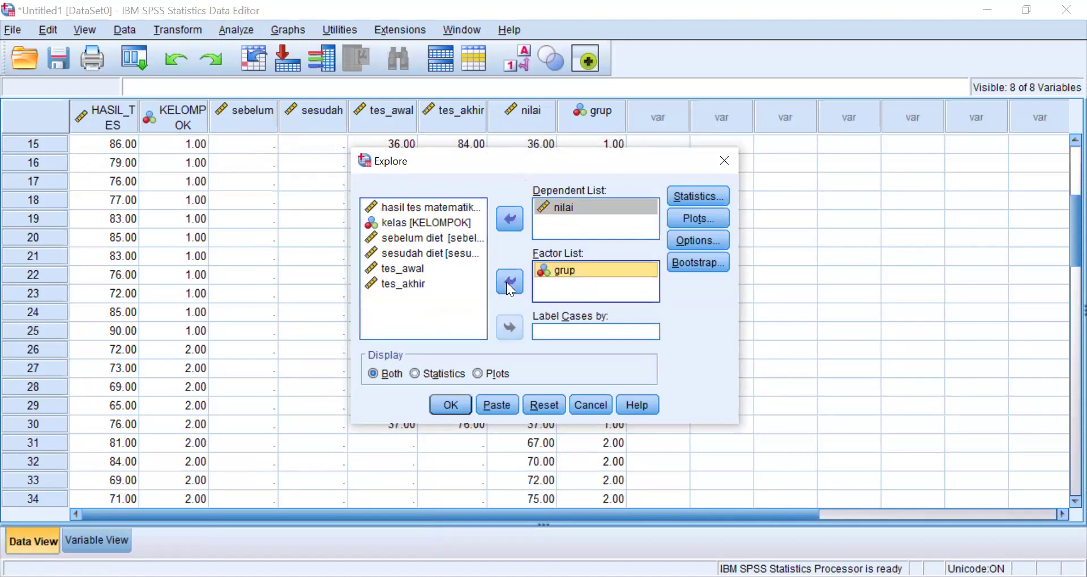
Accept the Explore plot settings with Normality plots with tests enabled and run the analysis.
{"action": "left_click", "coordinate": [699, 239]}
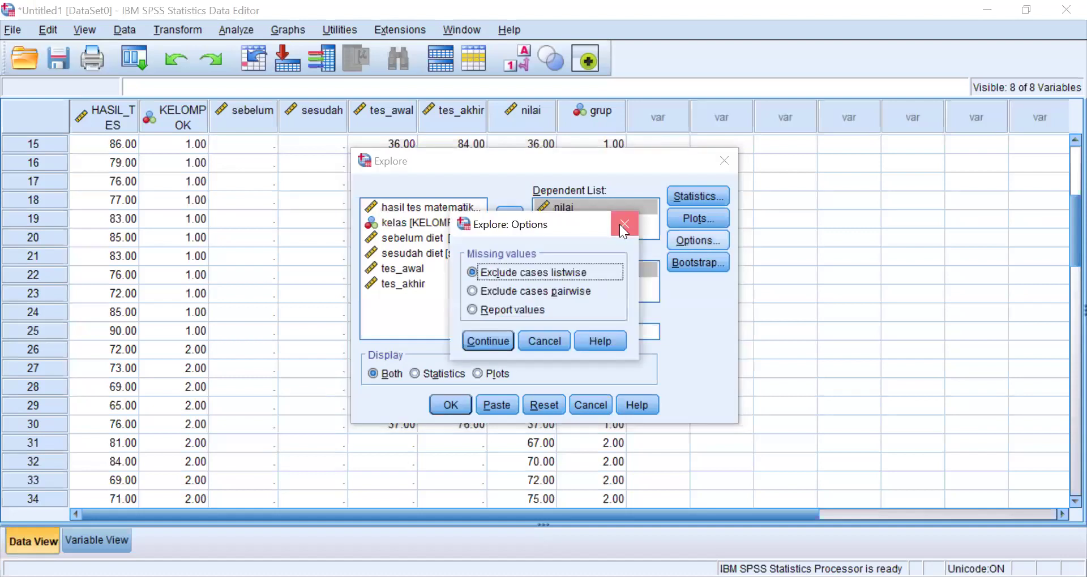
{"action": "left_click", "coordinate": [623, 224]}
{"action": "left_click", "coordinate": [694, 219]}
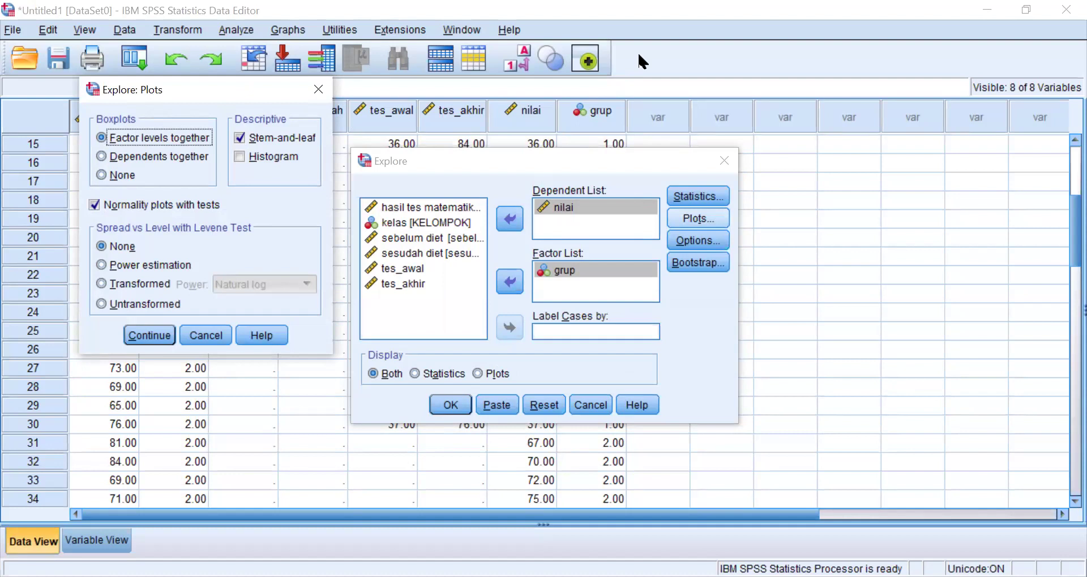
{"action": "left_click", "coordinate": [143, 334]}
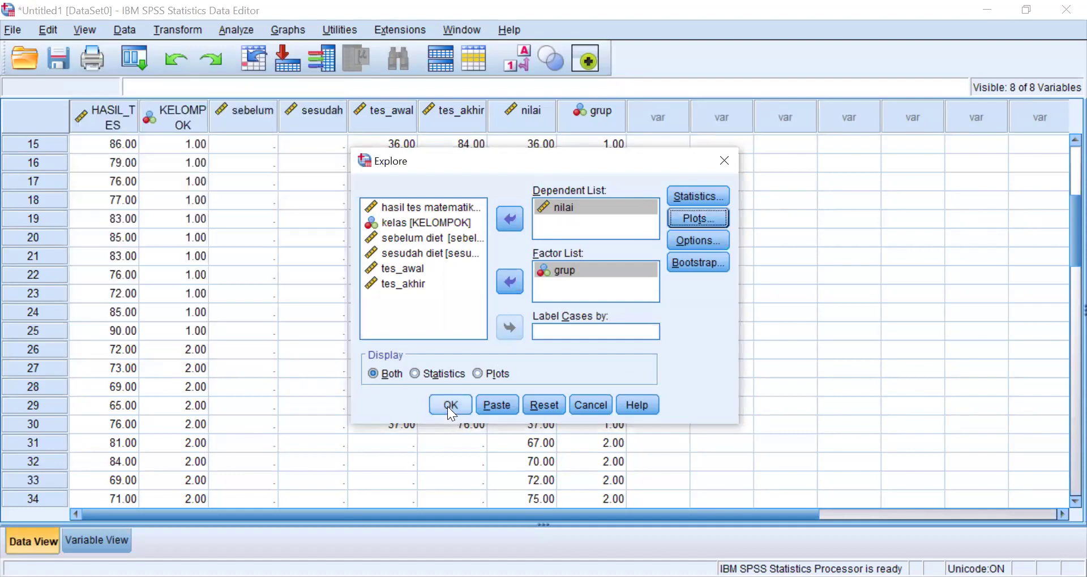
{"action": "left_click", "coordinate": [447, 406]}
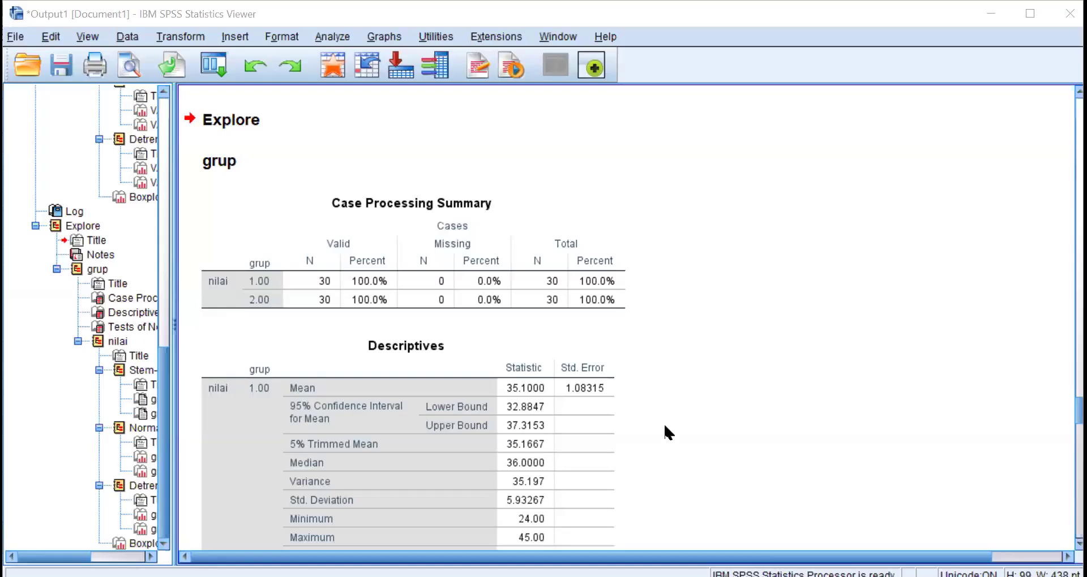
Examine the Descriptives and Tests of Normality tables for nilai by grup in the output.
{"action": "scroll", "coordinate": [664, 422], "scroll_direction": "down", "scroll_amount": 5}
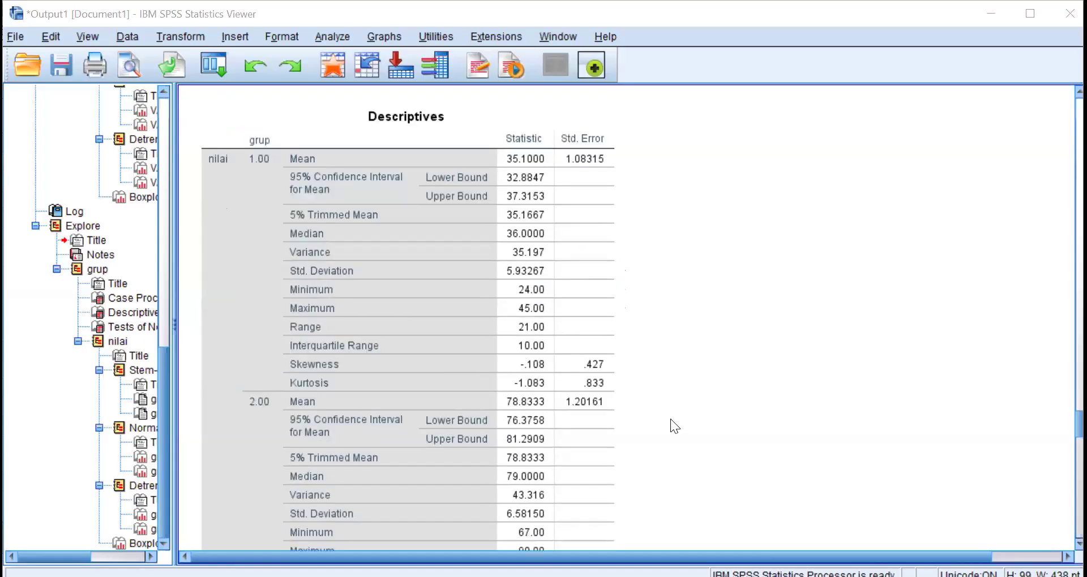
{"action": "scroll", "coordinate": [671, 420], "scroll_direction": "down", "scroll_amount": 5}
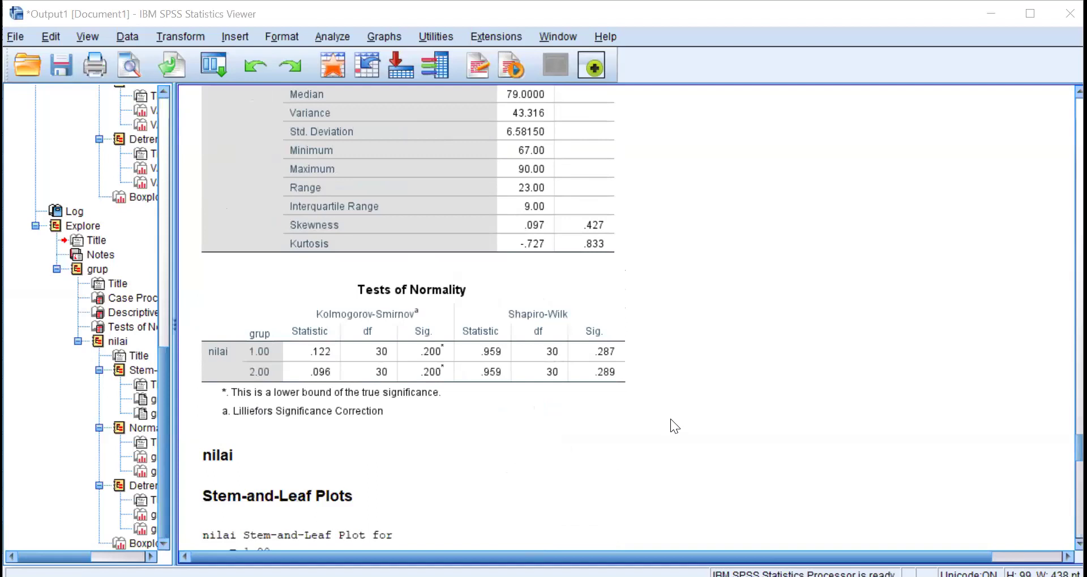
Copy the Tests of Normality table from the SPSS output onto the blank page 6 of the Word document.
{"action": "scroll", "coordinate": [670, 418], "scroll_direction": "down", "scroll_amount": 5}
{"action": "scroll", "coordinate": [670, 419], "scroll_direction": "up", "scroll_amount": 5}
{"action": "left_click", "coordinate": [589, 377]}
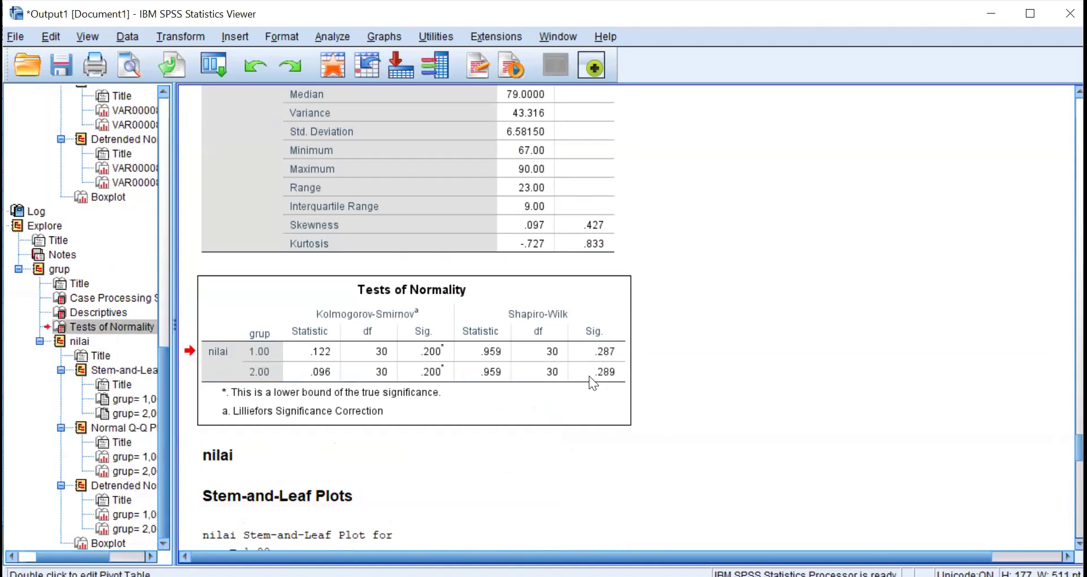
{"action": "double_click", "coordinate": [589, 408]}
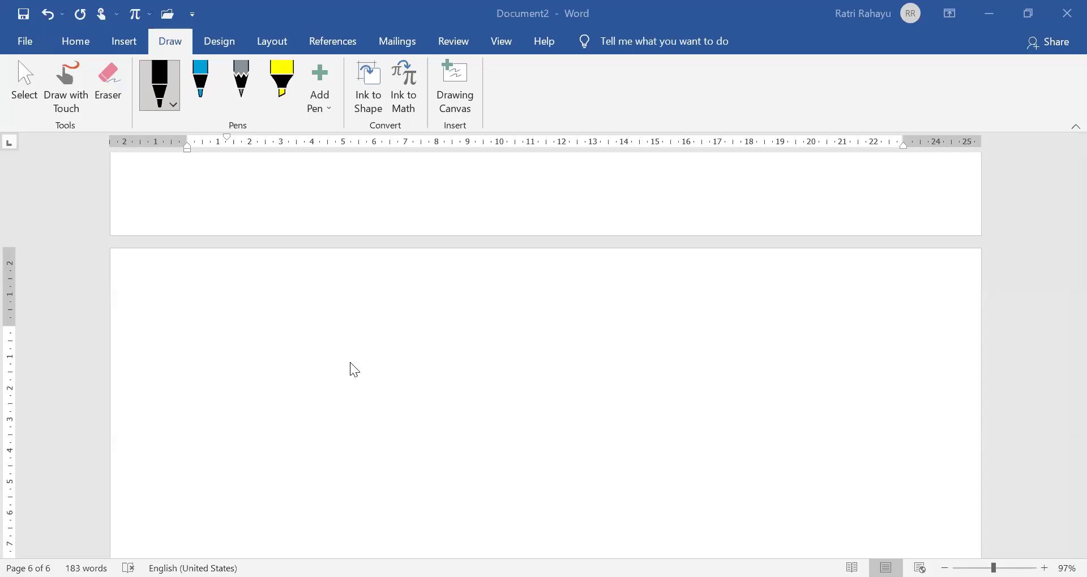
{"action": "scroll", "coordinate": [345, 360], "scroll_direction": "down", "scroll_amount": 3}
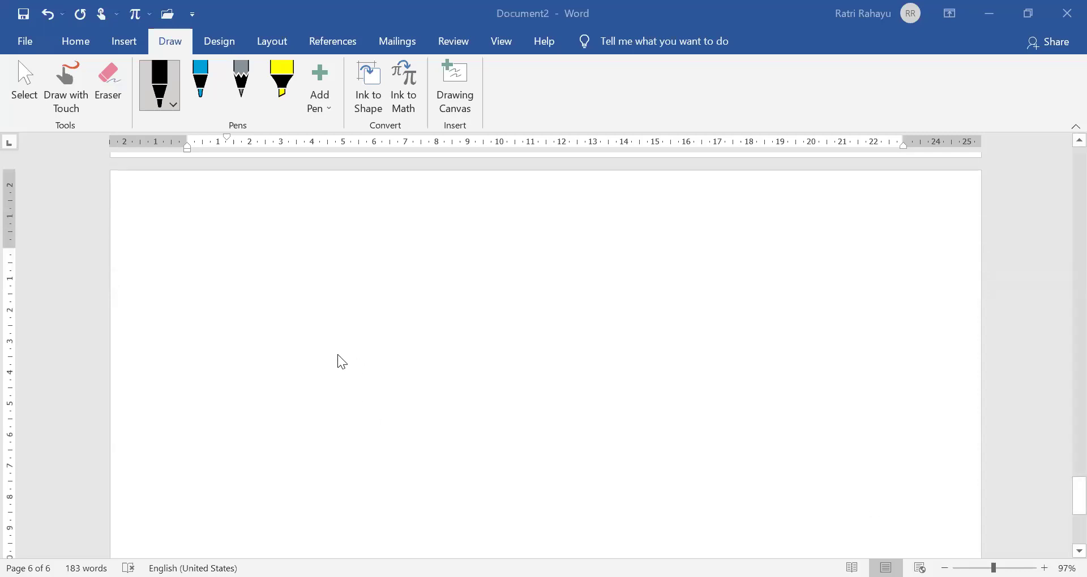
{"action": "key", "text": "ctrl+v"}
Handwrite the heading "Uji normalitas" in black ink below the pasted Tests of Normality table.
{"action": "mouse_move", "coordinate": [189, 402]}
{"action": "left_mouse_down"}
{"action": "mouse_move", "coordinate": [195, 425]}
{"action": "mouse_move", "coordinate": [210, 402]}
{"action": "left_mouse_up"}
{"action": "mouse_move", "coordinate": [215, 412]}
{"action": "left_mouse_down"}
{"action": "mouse_move", "coordinate": [217, 432]}
{"action": "mouse_move", "coordinate": [222, 399]}
{"action": "left_mouse_up"}
{"action": "mouse_move", "coordinate": [225, 412]}
{"action": "left_mouse_down"}
{"action": "mouse_move", "coordinate": [225, 423]}
{"action": "mouse_move", "coordinate": [335, 421]}
{"action": "mouse_move", "coordinate": [352, 437]}
{"action": "mouse_move", "coordinate": [384, 416]}
{"action": "left_mouse_up"}
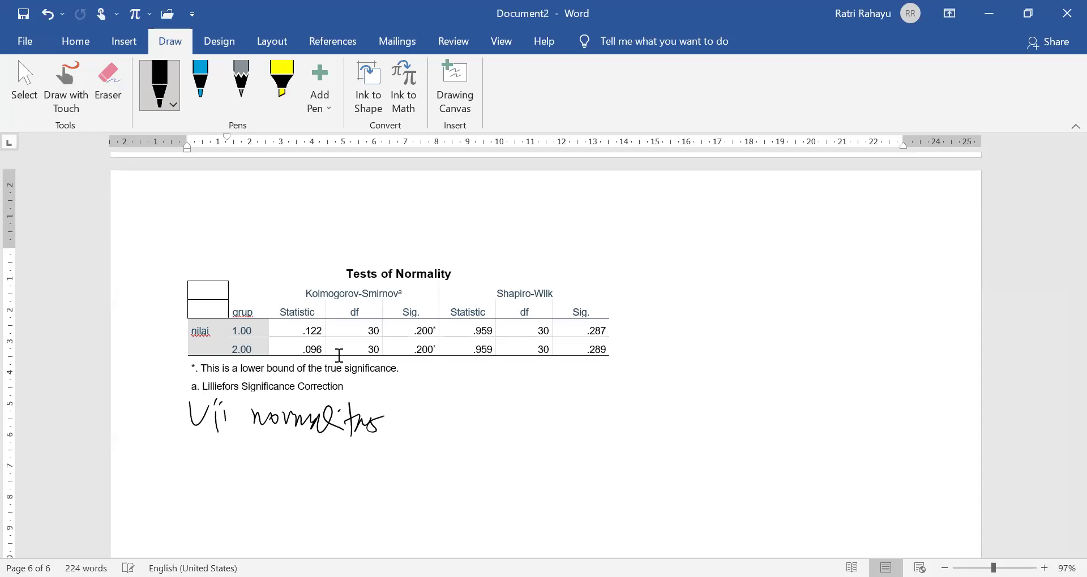
Underline Kolmogorov-Smirnov with the ink note "data besar" and circle Shapiro-Wilk with the note "untuk kecil < 50".
{"action": "scroll", "coordinate": [338, 355], "scroll_direction": "down", "scroll_amount": 3}
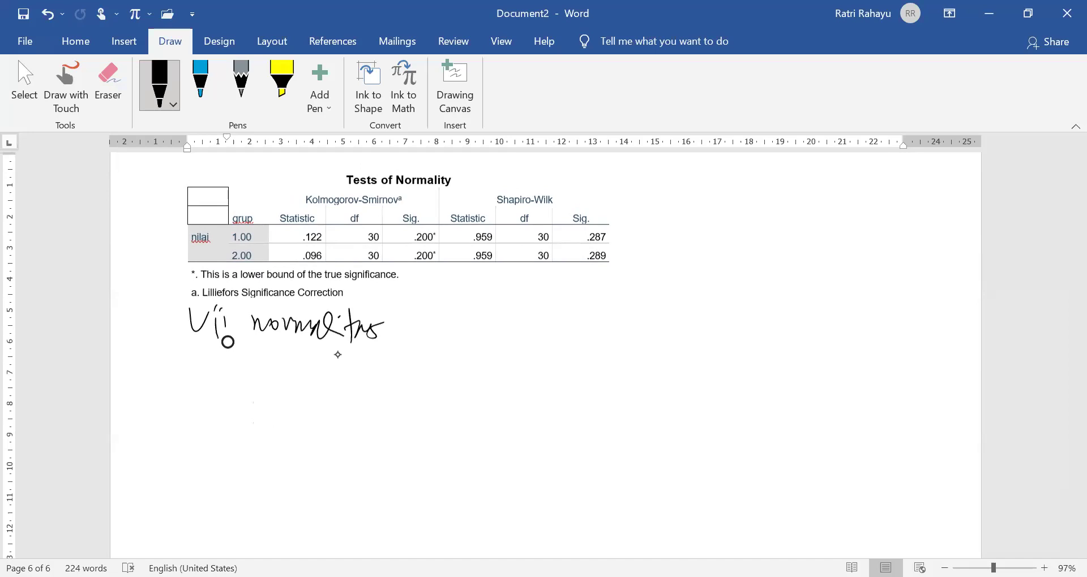
{"action": "left_click_drag", "start_coordinate": [305, 205], "coordinate": [422, 201]}
{"action": "left_click_drag", "start_coordinate": [253, 175], "coordinate": [372, 165]}
{"action": "mouse_move", "coordinate": [558, 180]}
{"action": "left_mouse_down"}
{"action": "mouse_move", "coordinate": [492, 192]}
{"action": "mouse_move", "coordinate": [650, 172]}
{"action": "mouse_move", "coordinate": [759, 188]}
{"action": "mouse_move", "coordinate": [777, 169]}
{"action": "left_mouse_up"}
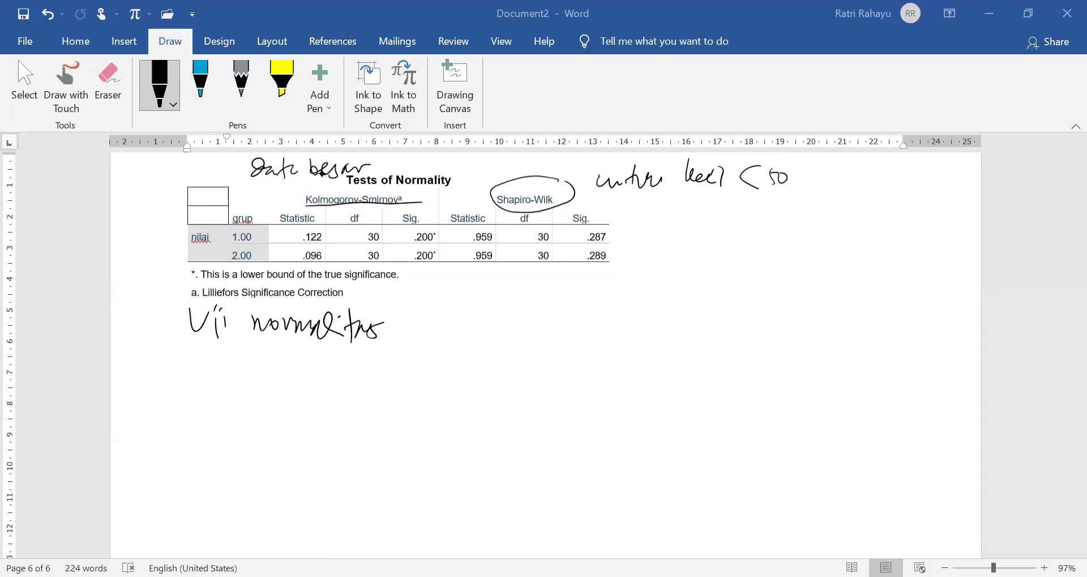
Handwrite the significance comparison "Sig = 0,287 > 5%" under the Uji normalitas heading.
{"action": "left_click_drag", "start_coordinate": [227, 354], "coordinate": [218, 373]}
{"action": "mouse_move", "coordinate": [232, 362]}
{"action": "left_mouse_down"}
{"action": "mouse_move", "coordinate": [247, 386]}
{"action": "mouse_move", "coordinate": [298, 358]}
{"action": "left_mouse_up"}
{"action": "mouse_move", "coordinate": [285, 372]}
{"action": "left_mouse_down"}
{"action": "mouse_move", "coordinate": [324, 356]}
{"action": "mouse_move", "coordinate": [341, 377]}
{"action": "left_mouse_up"}
{"action": "mouse_move", "coordinate": [355, 360]}
{"action": "left_mouse_down"}
{"action": "mouse_move", "coordinate": [367, 373]}
{"action": "mouse_move", "coordinate": [383, 356]}
{"action": "mouse_move", "coordinate": [398, 389]}
{"action": "left_mouse_up"}
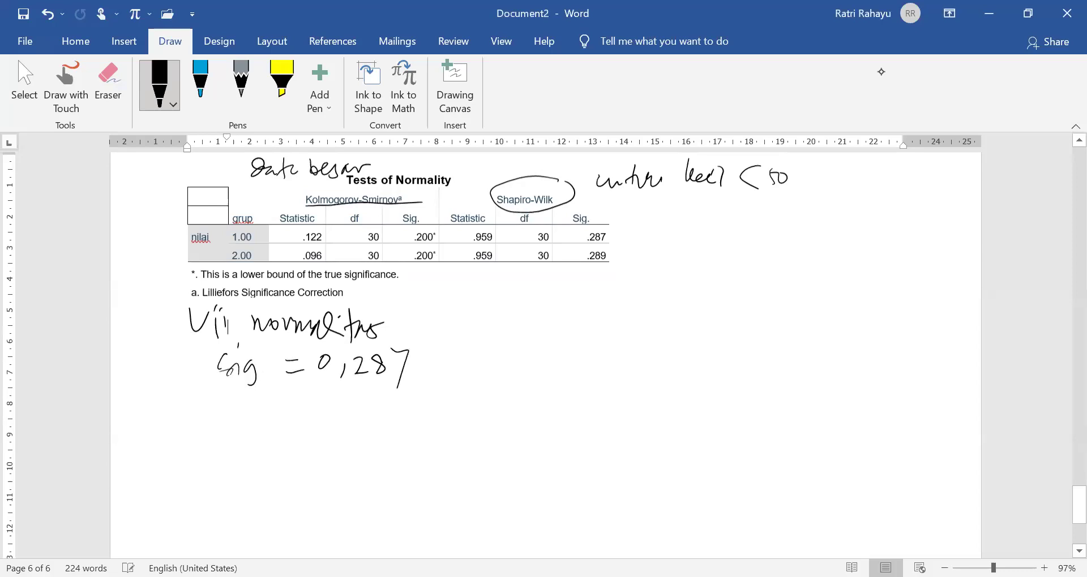
{"action": "mouse_move", "coordinate": [434, 337]}
{"action": "left_mouse_down"}
{"action": "mouse_move", "coordinate": [453, 340]}
{"action": "mouse_move", "coordinate": [446, 383]}
{"action": "left_mouse_up"}
{"action": "left_click_drag", "start_coordinate": [480, 344], "coordinate": [479, 368]}
{"action": "left_click", "coordinate": [504, 345]}
{"action": "left_click_drag", "start_coordinate": [481, 344], "coordinate": [503, 344]}
{"action": "mouse_move", "coordinate": [516, 340]}
{"action": "left_mouse_down"}
{"action": "mouse_move", "coordinate": [508, 375]}
{"action": "mouse_move", "coordinate": [561, 378]}
{"action": "left_mouse_up"}
Handwrite the conclusion "Ho diterima, data berdistribusi normal" after the significance comparison.
{"action": "mouse_move", "coordinate": [576, 347]}
{"action": "left_mouse_down"}
{"action": "mouse_move", "coordinate": [573, 370]}
{"action": "mouse_move", "coordinate": [596, 354]}
{"action": "left_mouse_up"}
{"action": "mouse_move", "coordinate": [595, 346]}
{"action": "left_mouse_down"}
{"action": "mouse_move", "coordinate": [594, 375]}
{"action": "mouse_move", "coordinate": [605, 364]}
{"action": "mouse_move", "coordinate": [645, 372]}
{"action": "left_mouse_up"}
{"action": "left_click", "coordinate": [651, 347]}
{"action": "left_click_drag", "start_coordinate": [649, 356], "coordinate": [651, 378]}
{"action": "left_click_drag", "start_coordinate": [648, 357], "coordinate": [712, 375]}
{"action": "mouse_move", "coordinate": [734, 368]}
{"action": "left_mouse_down"}
{"action": "mouse_move", "coordinate": [733, 378]}
{"action": "mouse_move", "coordinate": [796, 362]}
{"action": "mouse_move", "coordinate": [872, 372]}
{"action": "left_mouse_up"}
{"action": "left_click_drag", "start_coordinate": [881, 336], "coordinate": [885, 373]}
{"action": "mouse_move", "coordinate": [888, 362]}
{"action": "left_mouse_down"}
{"action": "mouse_move", "coordinate": [902, 339]}
{"action": "mouse_move", "coordinate": [907, 370]}
{"action": "left_mouse_up"}
{"action": "mouse_move", "coordinate": [913, 341]}
{"action": "left_mouse_down"}
{"action": "mouse_move", "coordinate": [922, 365]}
{"action": "mouse_move", "coordinate": [931, 355]}
{"action": "left_mouse_up"}
{"action": "left_click_drag", "start_coordinate": [928, 356], "coordinate": [944, 375]}
{"action": "left_click", "coordinate": [945, 351]}
{"action": "left_click_drag", "start_coordinate": [210, 422], "coordinate": [233, 409]}
{"action": "mouse_move", "coordinate": [241, 417]}
{"action": "left_mouse_down"}
{"action": "mouse_move", "coordinate": [249, 396]}
{"action": "mouse_move", "coordinate": [270, 414]}
{"action": "mouse_move", "coordinate": [298, 390]}
{"action": "mouse_move", "coordinate": [294, 426]}
{"action": "left_mouse_up"}
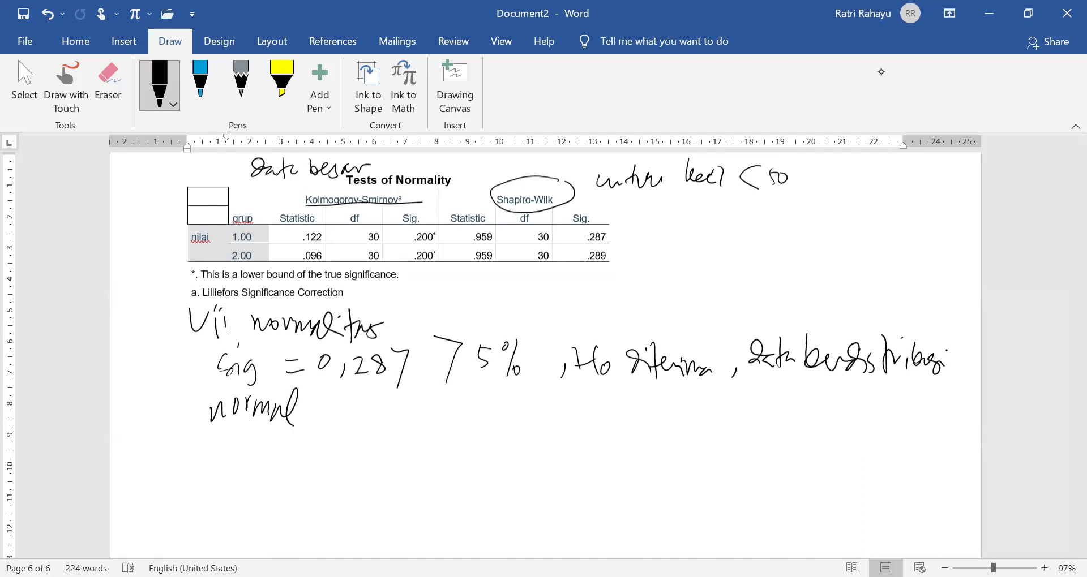
Handwrite an arrow and the note "pakai statistik parametrik" below the normality conclusion.
{"action": "mouse_move", "coordinate": [202, 442]}
{"action": "left_mouse_down"}
{"action": "mouse_move", "coordinate": [219, 460]}
{"action": "mouse_move", "coordinate": [275, 454]}
{"action": "left_mouse_up"}
{"action": "mouse_move", "coordinate": [277, 439]}
{"action": "left_mouse_down"}
{"action": "mouse_move", "coordinate": [293, 437]}
{"action": "mouse_move", "coordinate": [310, 459]}
{"action": "mouse_move", "coordinate": [346, 454]}
{"action": "left_mouse_up"}
{"action": "left_click_drag", "start_coordinate": [361, 417], "coordinate": [361, 464]}
{"action": "mouse_move", "coordinate": [356, 442]}
{"action": "left_mouse_down"}
{"action": "mouse_move", "coordinate": [379, 463]}
{"action": "mouse_move", "coordinate": [396, 460]}
{"action": "left_mouse_up"}
{"action": "left_click_drag", "start_coordinate": [406, 424], "coordinate": [407, 464]}
{"action": "mouse_move", "coordinate": [406, 453]}
{"action": "left_mouse_down"}
{"action": "mouse_move", "coordinate": [467, 482]}
{"action": "mouse_move", "coordinate": [480, 447]}
{"action": "mouse_move", "coordinate": [538, 448]}
{"action": "mouse_move", "coordinate": [546, 432]}
{"action": "left_mouse_up"}
{"action": "mouse_move", "coordinate": [540, 443]}
{"action": "left_mouse_down"}
{"action": "mouse_move", "coordinate": [553, 439]}
{"action": "mouse_move", "coordinate": [573, 461]}
{"action": "mouse_move", "coordinate": [600, 457]}
{"action": "left_mouse_up"}
{"action": "scroll", "coordinate": [228, 301], "scroll_direction": "down", "scroll_amount": 1}
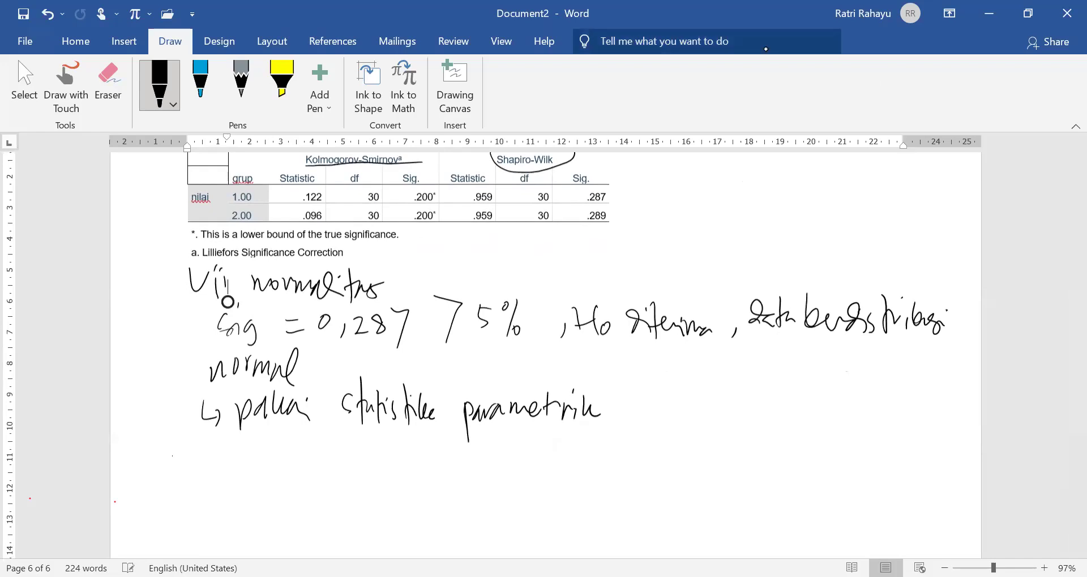
Begin the handwritten research question with "Apakah rata²" below the parametric statistics note.
{"action": "mouse_move", "coordinate": [167, 484]}
{"action": "left_mouse_down"}
{"action": "mouse_move", "coordinate": [177, 453]}
{"action": "mouse_move", "coordinate": [189, 488]}
{"action": "mouse_move", "coordinate": [249, 470]}
{"action": "mouse_move", "coordinate": [284, 488]}
{"action": "mouse_move", "coordinate": [312, 482]}
{"action": "left_mouse_up"}
{"action": "left_click", "coordinate": [329, 472]}
{"action": "left_click_drag", "start_coordinate": [303, 471], "coordinate": [333, 480]}
{"action": "left_click_drag", "start_coordinate": [338, 463], "coordinate": [343, 474]}
{"action": "left_click", "coordinate": [345, 479]}
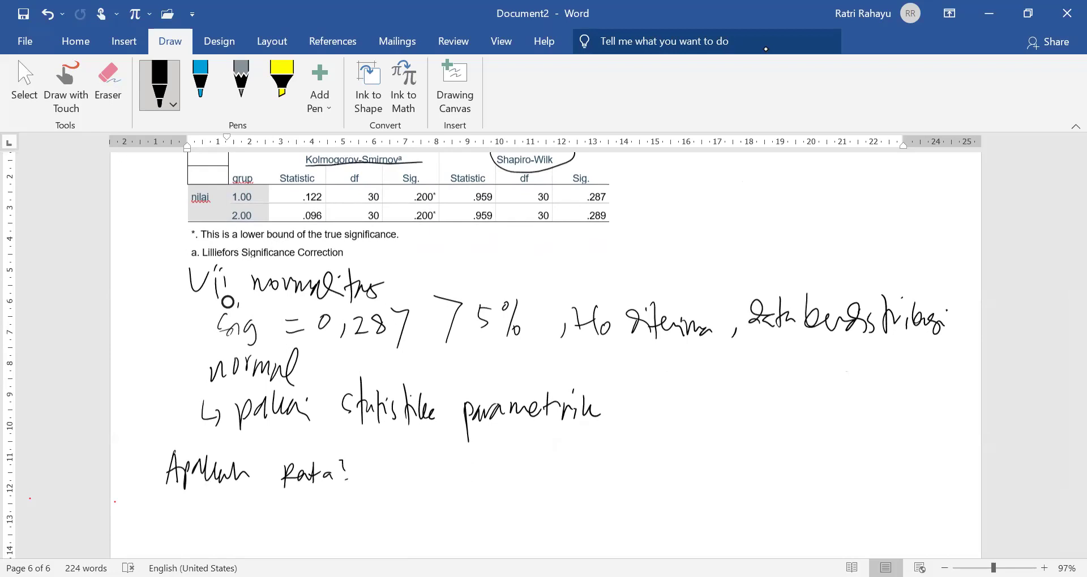
Erase "rata²" and complete the handwritten question as "Apakah metode berpengaruh atau tidak ?".
{"action": "left_click", "coordinate": [108, 79]}
{"action": "mouse_move", "coordinate": [283, 472]}
{"action": "left_mouse_down"}
{"action": "mouse_move", "coordinate": [342, 470]}
{"action": "mouse_move", "coordinate": [280, 465]}
{"action": "mouse_move", "coordinate": [342, 480]}
{"action": "mouse_move", "coordinate": [346, 456]}
{"action": "mouse_move", "coordinate": [356, 480]}
{"action": "mouse_move", "coordinate": [387, 476]}
{"action": "mouse_move", "coordinate": [377, 475]}
{"action": "mouse_move", "coordinate": [389, 493]}
{"action": "mouse_move", "coordinate": [431, 497]}
{"action": "mouse_move", "coordinate": [451, 474]}
{"action": "mouse_move", "coordinate": [587, 477]}
{"action": "left_mouse_up"}
{"action": "left_click", "coordinate": [160, 82]}
{"action": "mouse_move", "coordinate": [583, 464]}
{"action": "left_mouse_down"}
{"action": "mouse_move", "coordinate": [609, 474]}
{"action": "mouse_move", "coordinate": [618, 464]}
{"action": "left_mouse_up"}
{"action": "mouse_move", "coordinate": [645, 445]}
{"action": "left_mouse_down"}
{"action": "mouse_move", "coordinate": [645, 487]}
{"action": "mouse_move", "coordinate": [658, 458]}
{"action": "mouse_move", "coordinate": [666, 479]}
{"action": "left_mouse_up"}
{"action": "left_click_drag", "start_coordinate": [678, 465], "coordinate": [685, 475]}
{"action": "left_click_drag", "start_coordinate": [687, 465], "coordinate": [706, 474]}
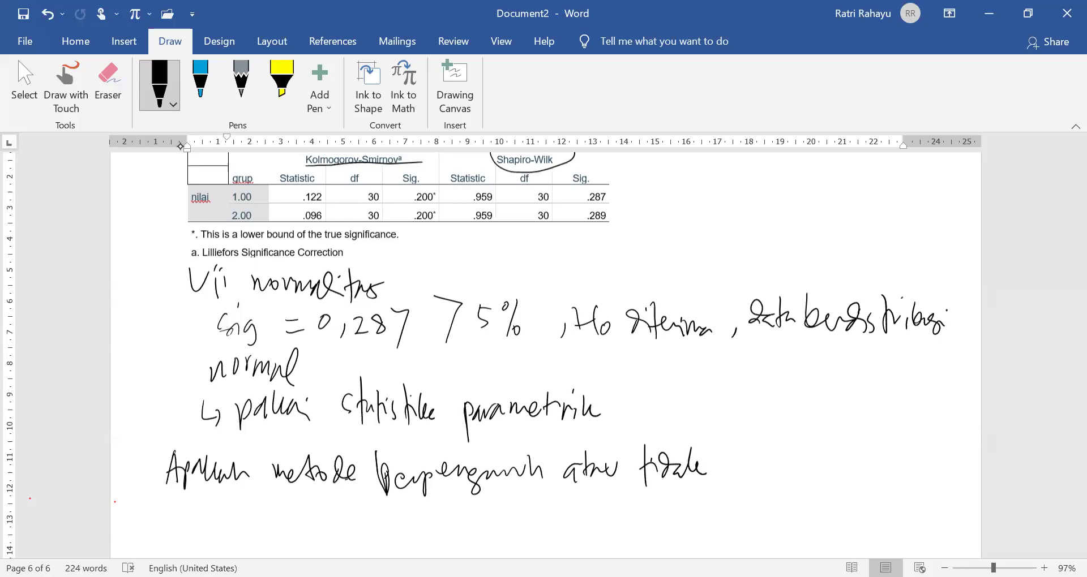
{"action": "scroll", "coordinate": [228, 223], "scroll_direction": "down", "scroll_amount": 3}
{"action": "scroll", "coordinate": [228, 222], "scroll_direction": "down", "scroll_amount": 3}
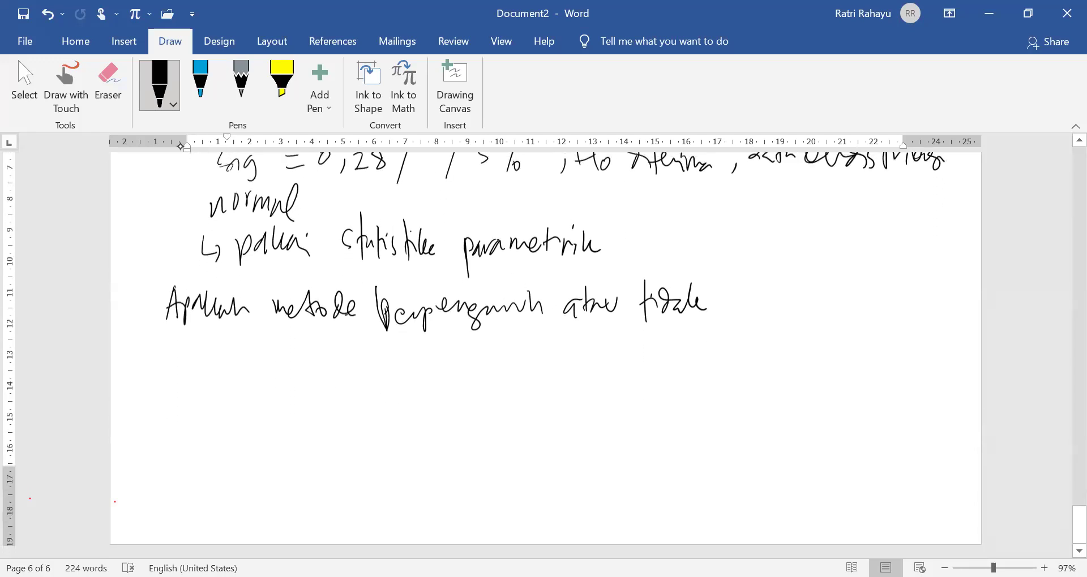
{"action": "mouse_move", "coordinate": [728, 277]}
{"action": "left_mouse_down"}
{"action": "mouse_move", "coordinate": [738, 271]}
{"action": "mouse_move", "coordinate": [734, 299]}
{"action": "left_mouse_up"}
{"action": "left_click", "coordinate": [734, 313]}
Handwrite the hypothesis labels "H0 :" and "H1 :" on two lines below the research question.
{"action": "left_click_drag", "start_coordinate": [173, 339], "coordinate": [172, 375]}
{"action": "mouse_move", "coordinate": [168, 358]}
{"action": "left_mouse_down"}
{"action": "mouse_move", "coordinate": [185, 356]}
{"action": "mouse_move", "coordinate": [181, 374]}
{"action": "left_mouse_up"}
{"action": "mouse_move", "coordinate": [192, 353]}
{"action": "left_mouse_down"}
{"action": "mouse_move", "coordinate": [174, 421]}
{"action": "mouse_move", "coordinate": [188, 403]}
{"action": "left_mouse_up"}
{"action": "left_click_drag", "start_coordinate": [185, 388], "coordinate": [185, 419]}
{"action": "left_click_drag", "start_coordinate": [192, 404], "coordinate": [192, 423]}
{"action": "left_click", "coordinate": [214, 408]}
{"action": "left_click", "coordinate": [213, 421]}
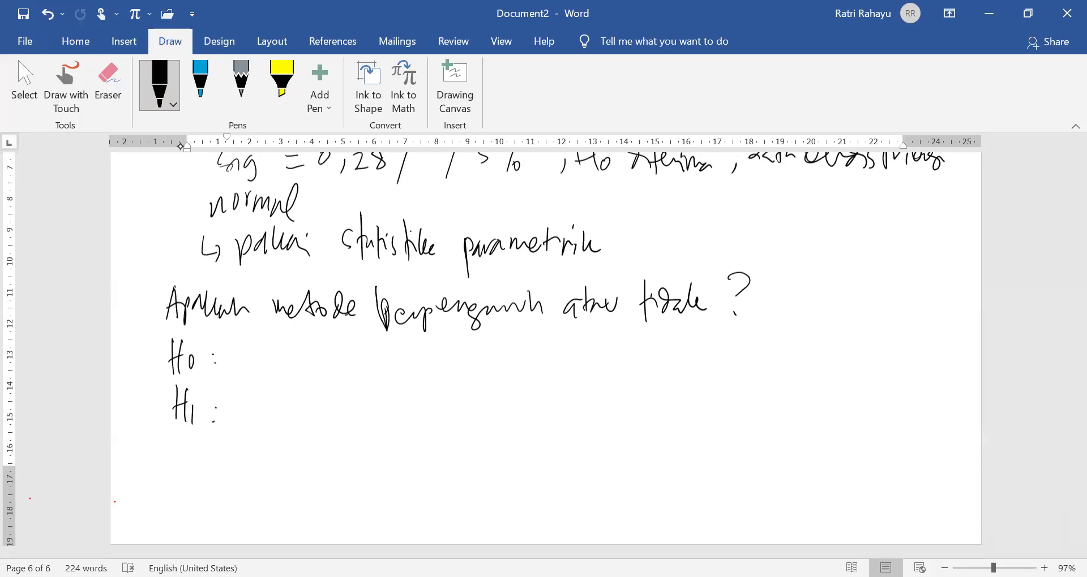
Handwrite the H1 hypothesis as "μ1 < μ2 (rata² sblm kurang dari rata² sesudah)".
{"action": "left_click_drag", "start_coordinate": [246, 406], "coordinate": [263, 418]}
{"action": "mouse_move", "coordinate": [266, 416]}
{"action": "left_mouse_down"}
{"action": "mouse_move", "coordinate": [355, 418]}
{"action": "mouse_move", "coordinate": [371, 430]}
{"action": "left_mouse_up"}
{"action": "mouse_move", "coordinate": [311, 399]}
{"action": "left_mouse_down"}
{"action": "mouse_move", "coordinate": [295, 413]}
{"action": "mouse_move", "coordinate": [311, 426]}
{"action": "left_mouse_up"}
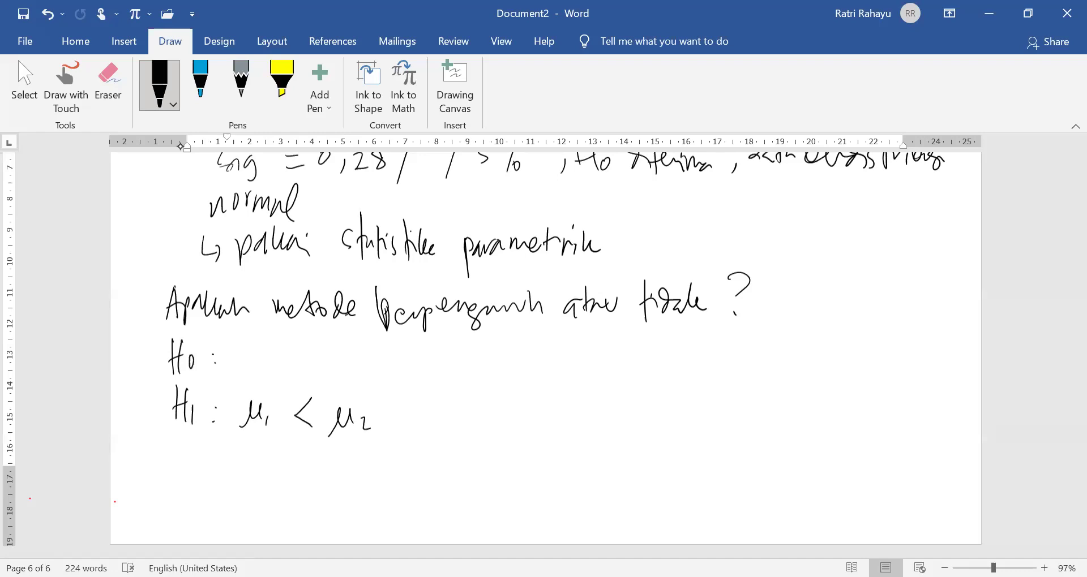
{"action": "mouse_move", "coordinate": [395, 392]}
{"action": "left_mouse_down"}
{"action": "mouse_move", "coordinate": [388, 435]}
{"action": "mouse_move", "coordinate": [415, 415]}
{"action": "mouse_move", "coordinate": [424, 432]}
{"action": "mouse_move", "coordinate": [433, 427]}
{"action": "left_mouse_up"}
{"action": "mouse_move", "coordinate": [452, 412]}
{"action": "left_mouse_down"}
{"action": "mouse_move", "coordinate": [447, 425]}
{"action": "mouse_move", "coordinate": [551, 422]}
{"action": "mouse_move", "coordinate": [559, 436]}
{"action": "left_mouse_up"}
{"action": "left_click_drag", "start_coordinate": [580, 402], "coordinate": [587, 422]}
{"action": "left_click_drag", "start_coordinate": [582, 413], "coordinate": [604, 421]}
{"action": "left_click_drag", "start_coordinate": [607, 415], "coordinate": [666, 416]}
{"action": "mouse_move", "coordinate": [674, 392]}
{"action": "left_mouse_down"}
{"action": "mouse_move", "coordinate": [674, 416]}
{"action": "mouse_move", "coordinate": [696, 403]}
{"action": "left_mouse_up"}
{"action": "mouse_move", "coordinate": [716, 404]}
{"action": "left_mouse_down"}
{"action": "mouse_move", "coordinate": [744, 419]}
{"action": "mouse_move", "coordinate": [819, 416]}
{"action": "mouse_move", "coordinate": [839, 438]}
{"action": "left_mouse_up"}
Handwrite the H0 hypothesis as "μ1 ≥ μ2" followed by an opening parenthesis.
{"action": "mouse_move", "coordinate": [234, 352]}
{"action": "left_mouse_down"}
{"action": "mouse_move", "coordinate": [256, 368]}
{"action": "mouse_move", "coordinate": [290, 358]}
{"action": "left_mouse_up"}
{"action": "left_click_drag", "start_coordinate": [286, 368], "coordinate": [365, 368]}
{"action": "mouse_move", "coordinate": [393, 342]}
{"action": "left_mouse_down"}
{"action": "mouse_move", "coordinate": [387, 372]}
{"action": "mouse_move", "coordinate": [405, 368]}
{"action": "left_mouse_up"}
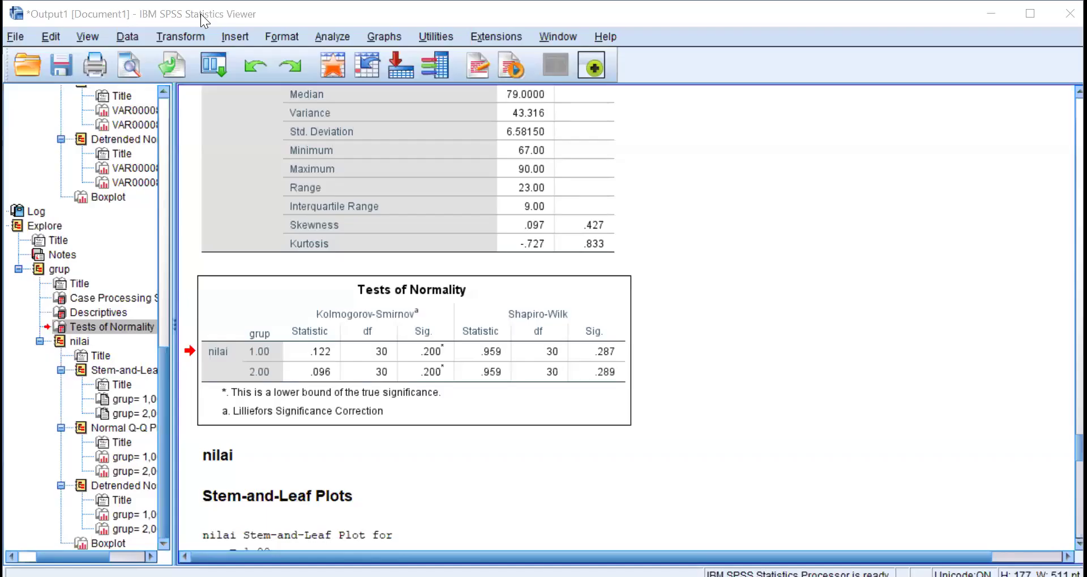
Start a Paired-Samples T Test in SPSS and remove the sebelum and sesudah diet variables from the first pair.
{"action": "left_click", "coordinate": [336, 37]}
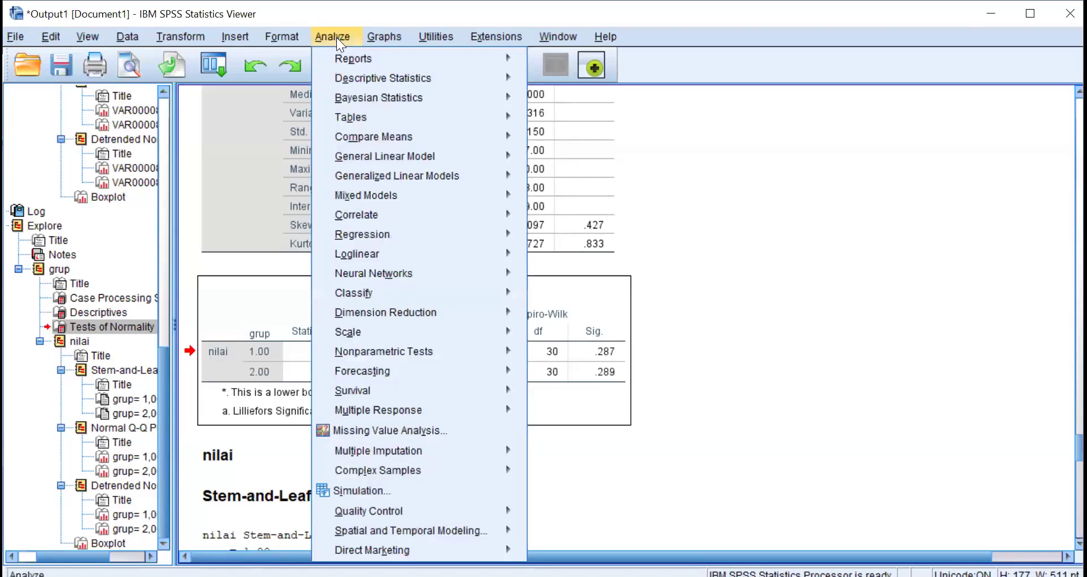
{"action": "mouse_move", "coordinate": [373, 137]}
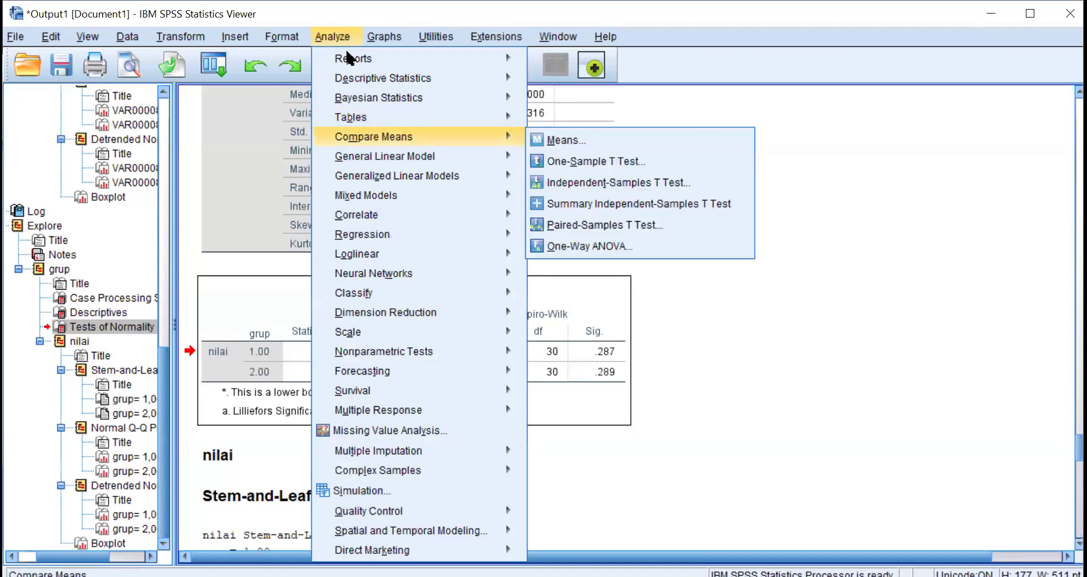
{"action": "left_click", "coordinate": [589, 225]}
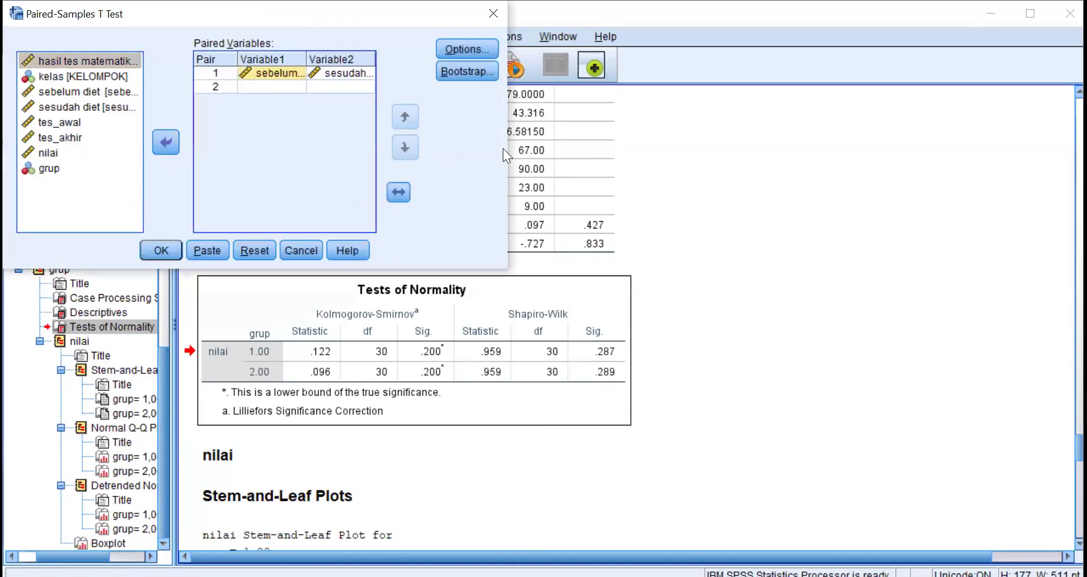
{"action": "left_click", "coordinate": [165, 142]}
{"action": "left_click", "coordinate": [255, 102]}
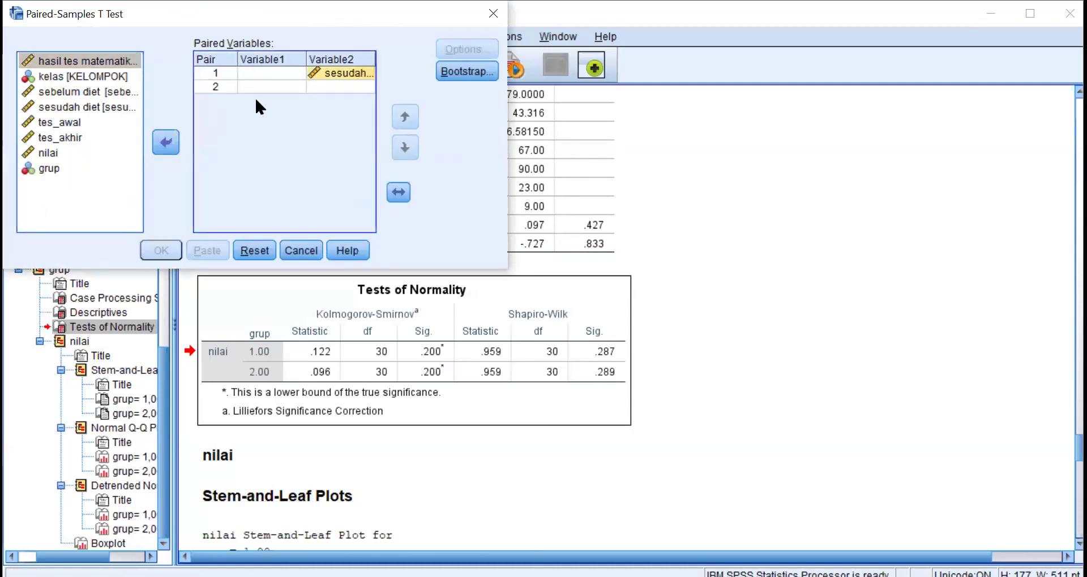
{"action": "left_click", "coordinate": [161, 143]}
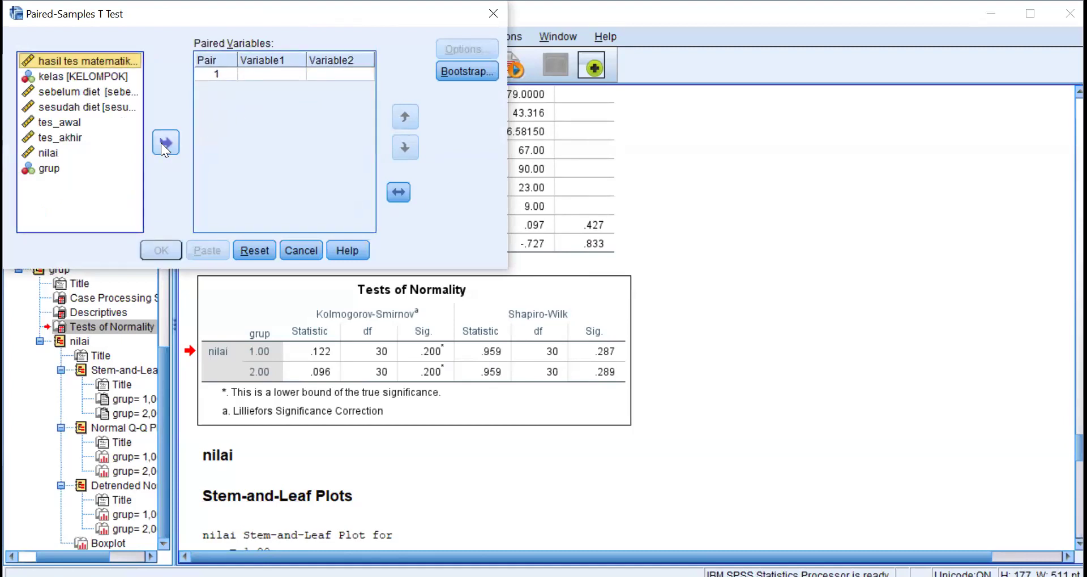
Set the first pair to tes_awal as Variable1 and tes_akhir as Variable2.
{"action": "left_click", "coordinate": [79, 122]}
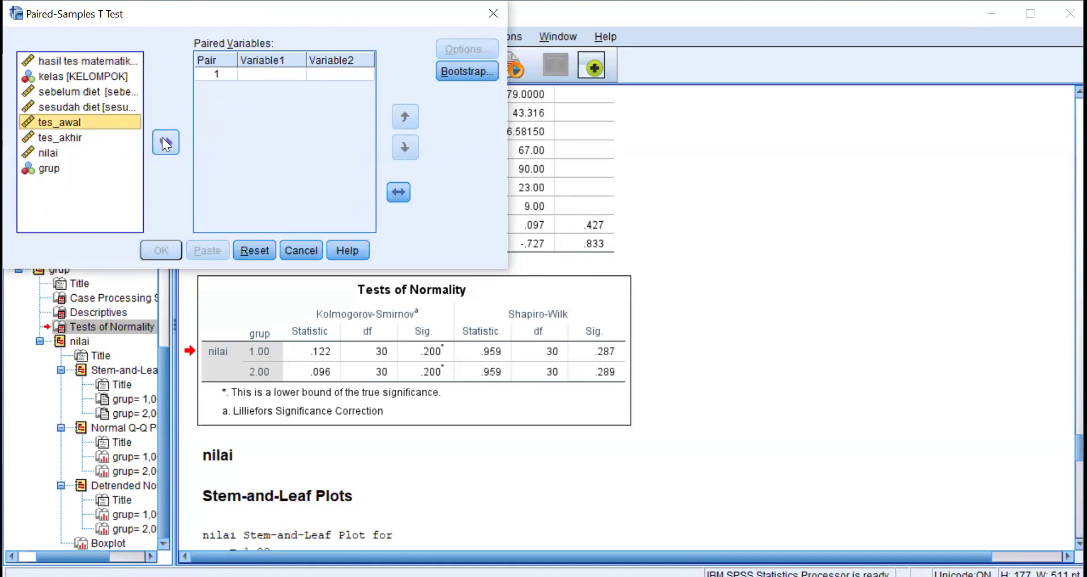
{"action": "left_click", "coordinate": [165, 141]}
{"action": "left_click", "coordinate": [73, 139]}
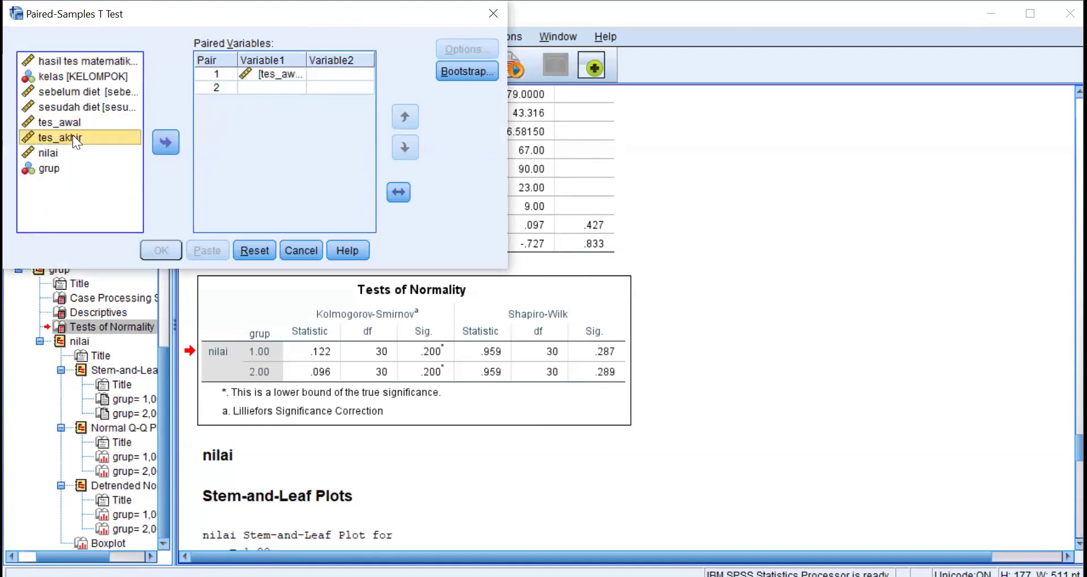
{"action": "left_click", "coordinate": [166, 144]}
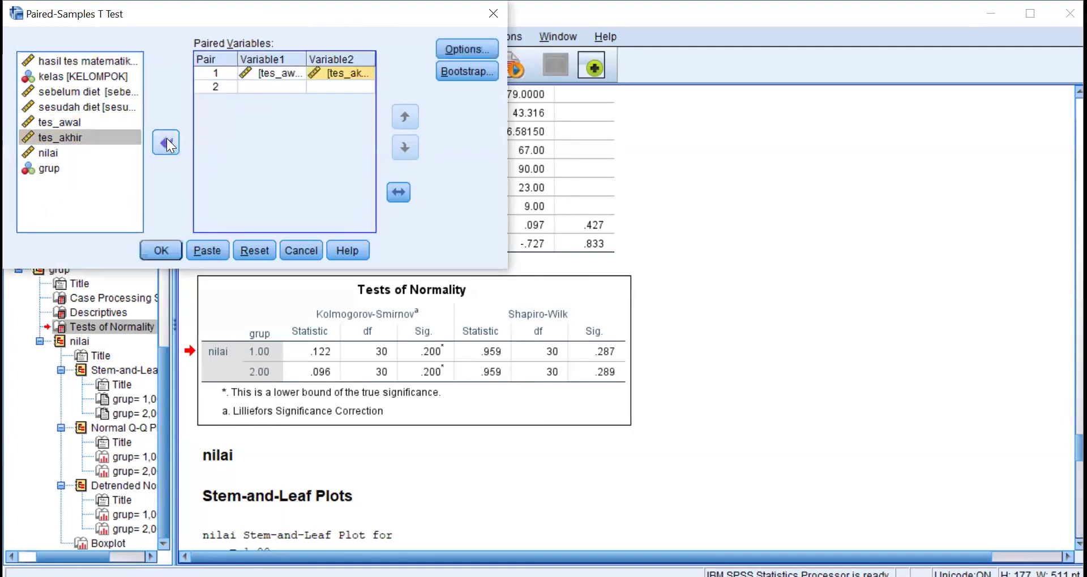
Check the confidence interval options, leave them as they are, and run the paired-samples t test.
{"action": "left_click", "coordinate": [467, 49]}
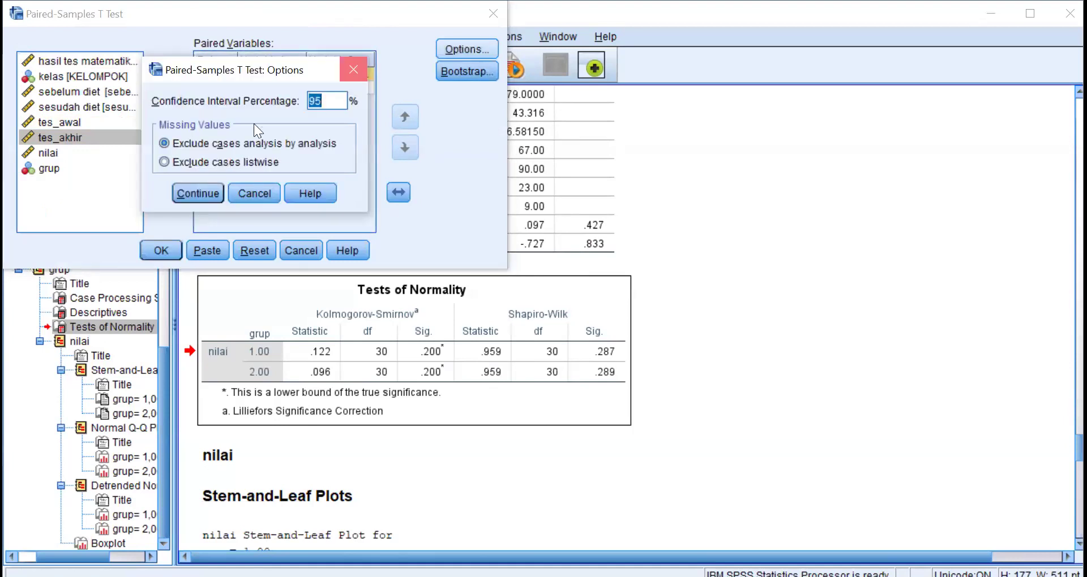
{"action": "left_click", "coordinate": [261, 191]}
{"action": "left_click", "coordinate": [160, 249]}
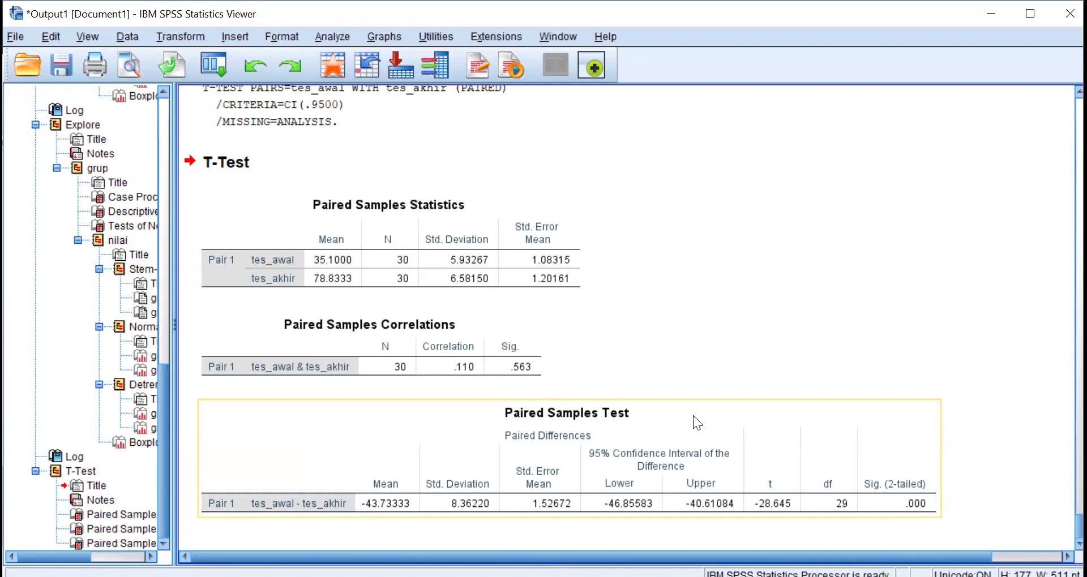
Copy the Paired Samples Statistics, Correlations and Test tables from the SPSS output onto a new page in Word.
{"action": "left_click", "coordinate": [399, 349]}
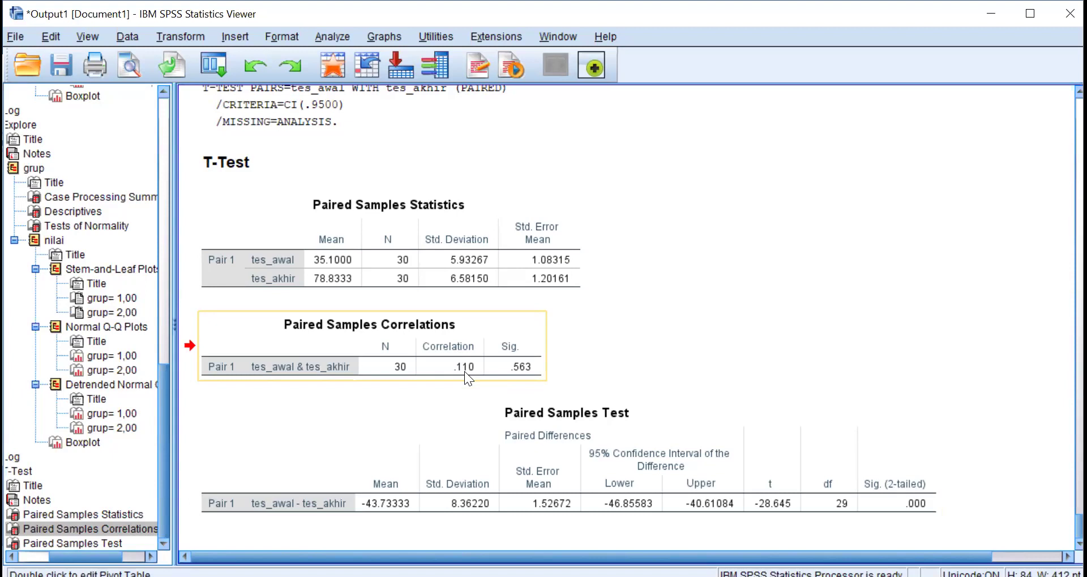
{"action": "left_click", "coordinate": [687, 449]}
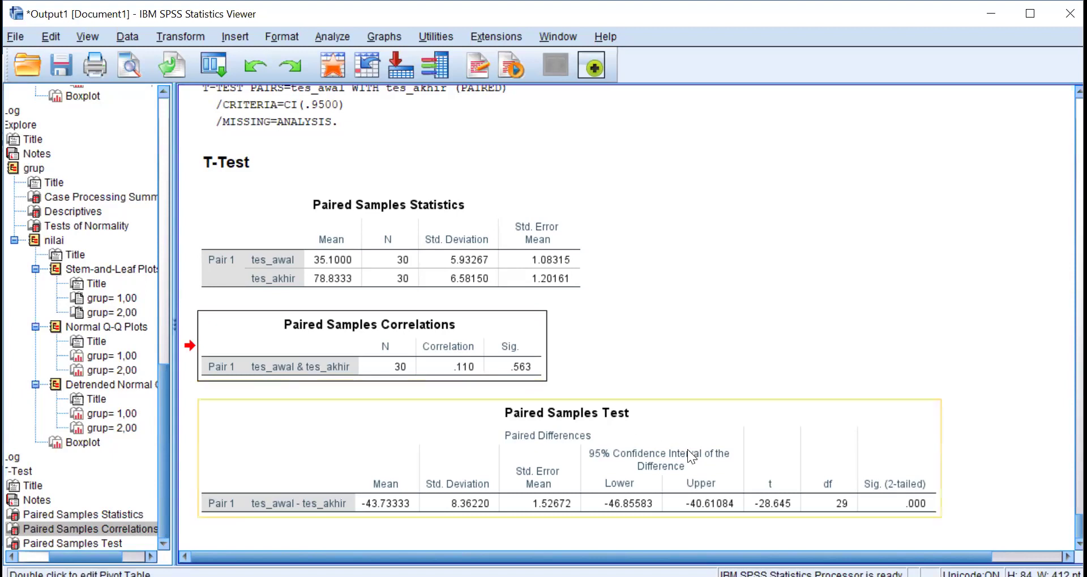
{"action": "left_click", "coordinate": [756, 447]}
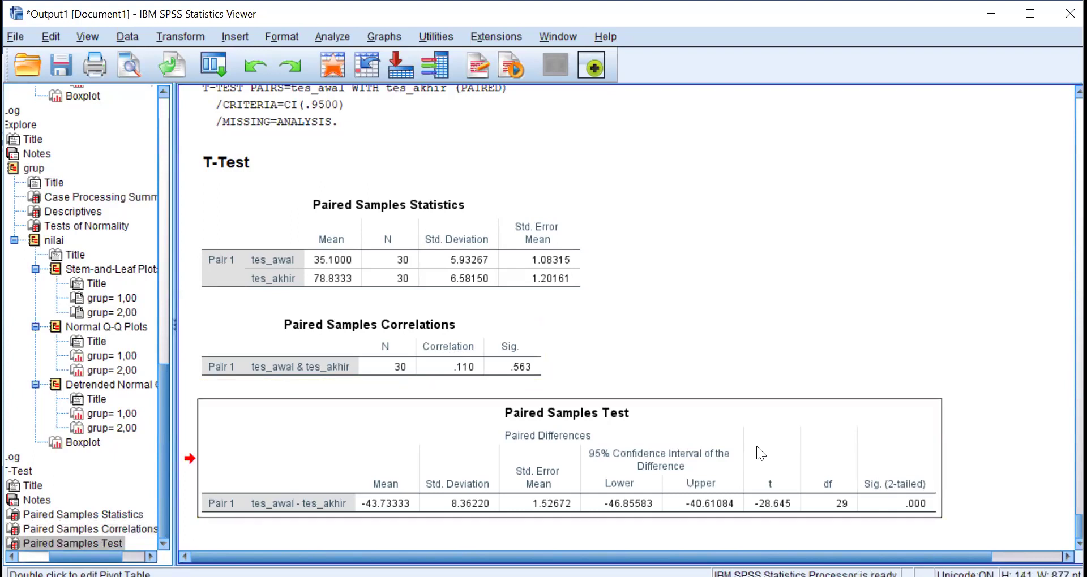
{"action": "left_click", "coordinate": [487, 349]}
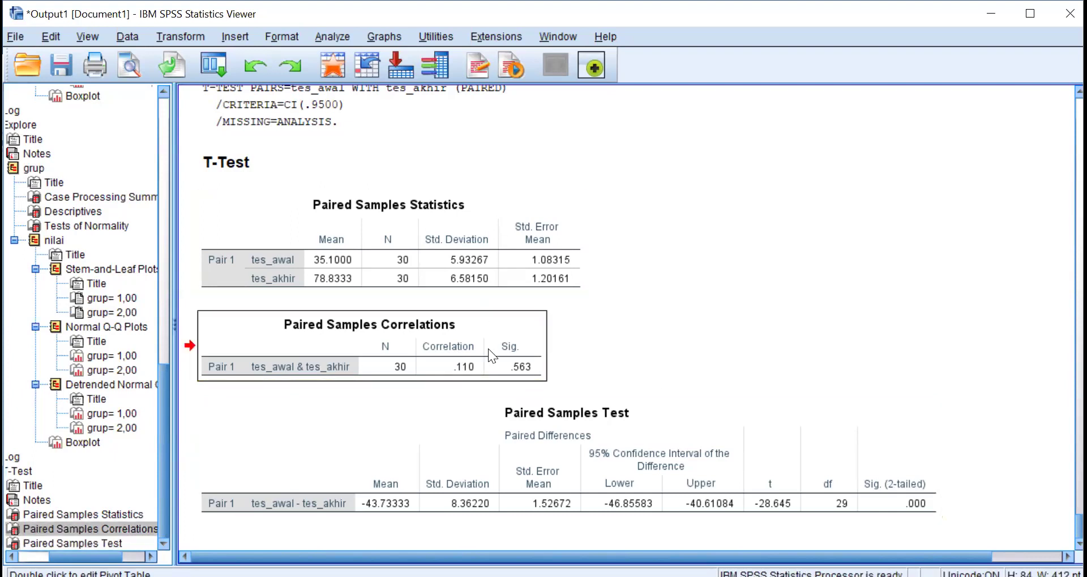
{"action": "left_click", "coordinate": [435, 230]}
{"action": "left_click", "coordinate": [420, 348]}
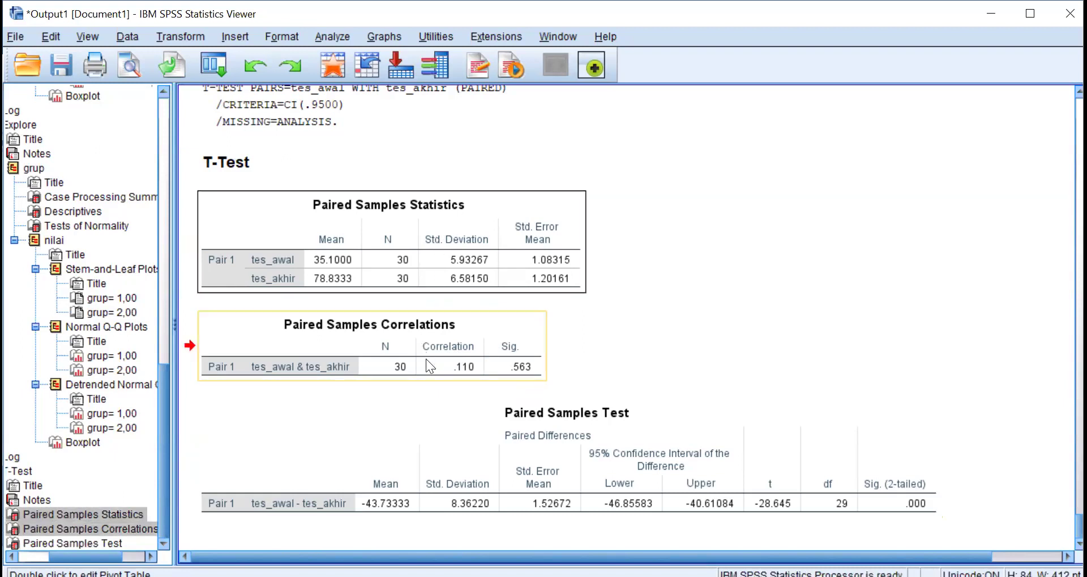
{"action": "left_click", "coordinate": [441, 442]}
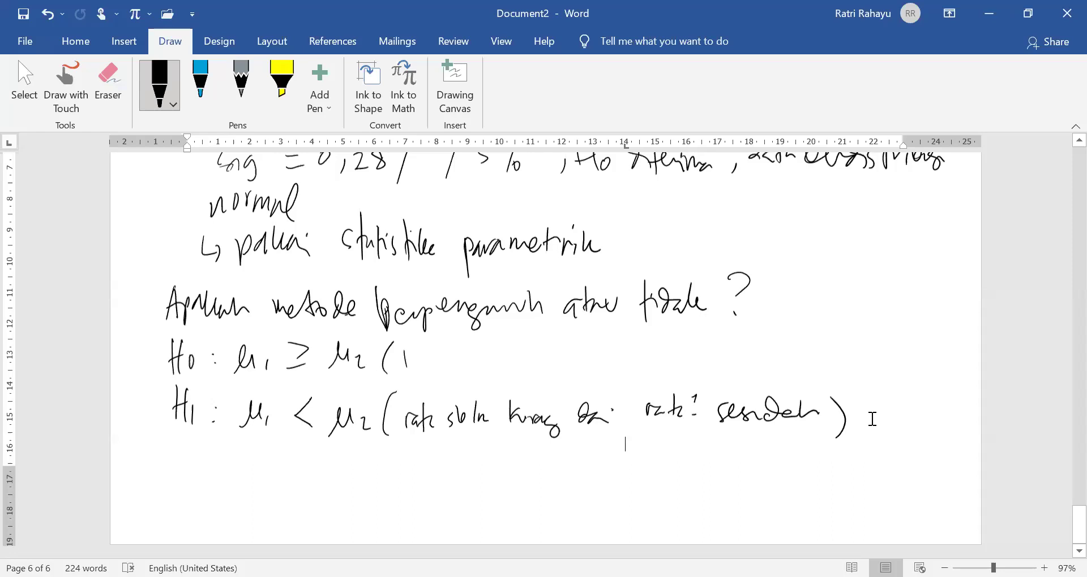
{"action": "key", "text": "ctrl+Return"}
{"action": "key", "text": "ctrl+v"}
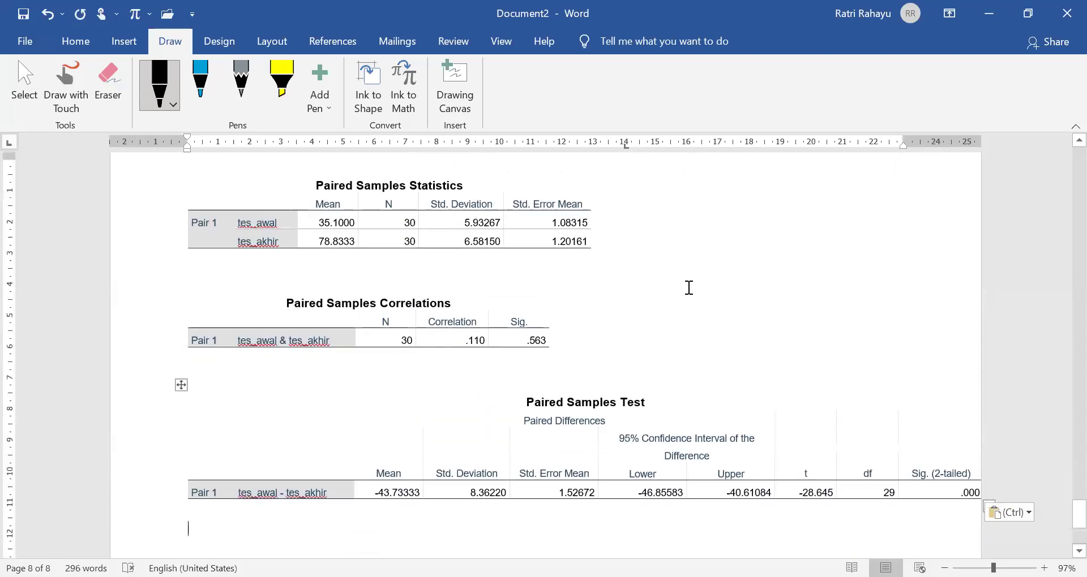
{"action": "scroll", "coordinate": [689, 289], "scroll_direction": "down", "scroll_amount": 1}
{"action": "scroll", "coordinate": [689, 289], "scroll_direction": "down", "scroll_amount": 1}
{"action": "key", "text": "ctrl+v"}
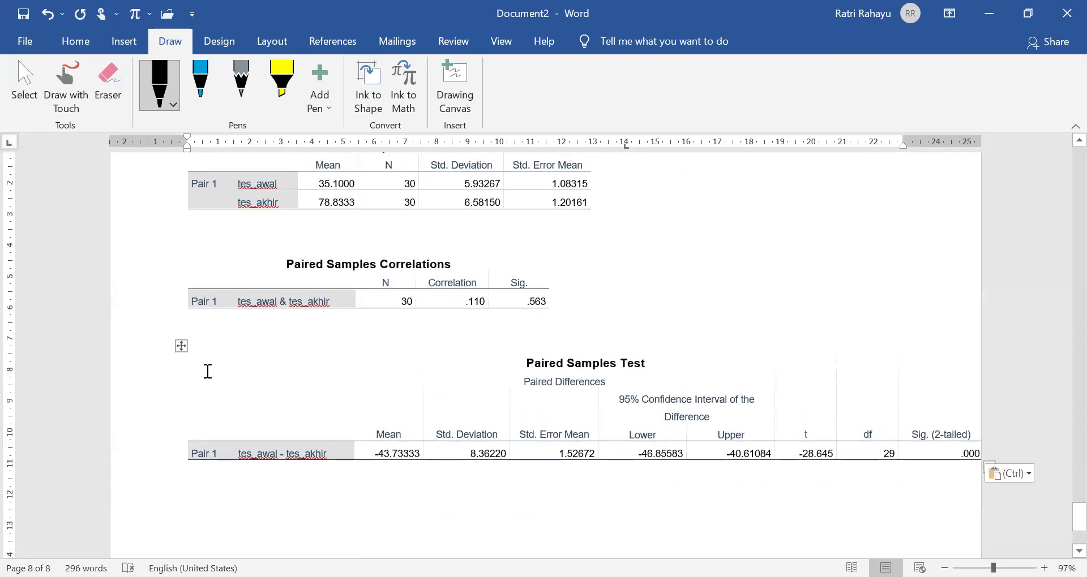
AutoFit the Paired Samples Test table to the window so that it stays within the page margins.
{"action": "right_click", "coordinate": [180, 346]}
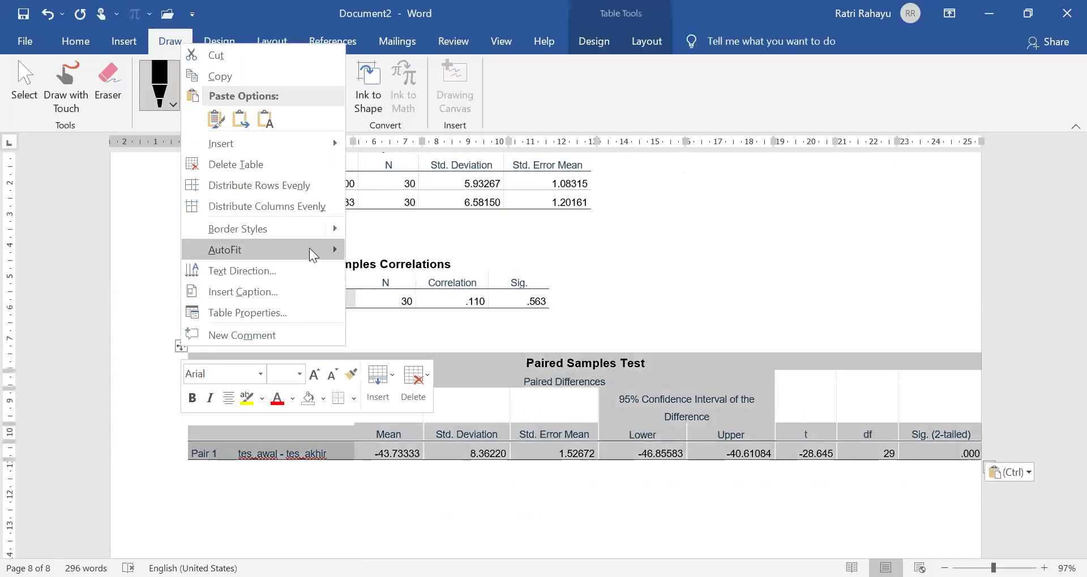
{"action": "left_click", "coordinate": [399, 277]}
{"action": "left_click", "coordinate": [873, 321]}
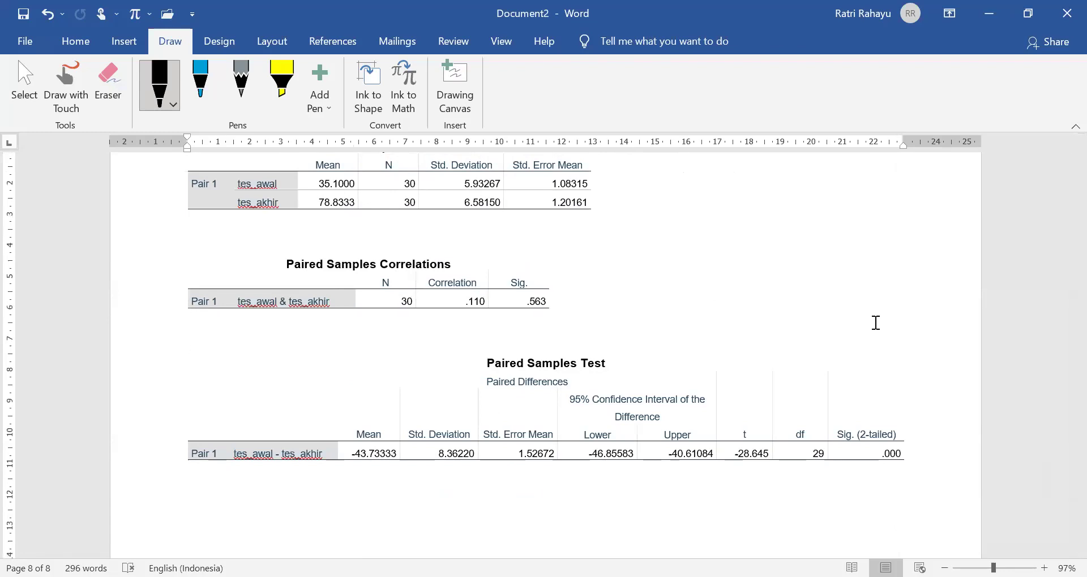
Highlight the t value in the Paired Samples Test table in yellow and handwrite "Uji pihak kiri" in black below the table.
{"action": "left_click", "coordinate": [282, 79]}
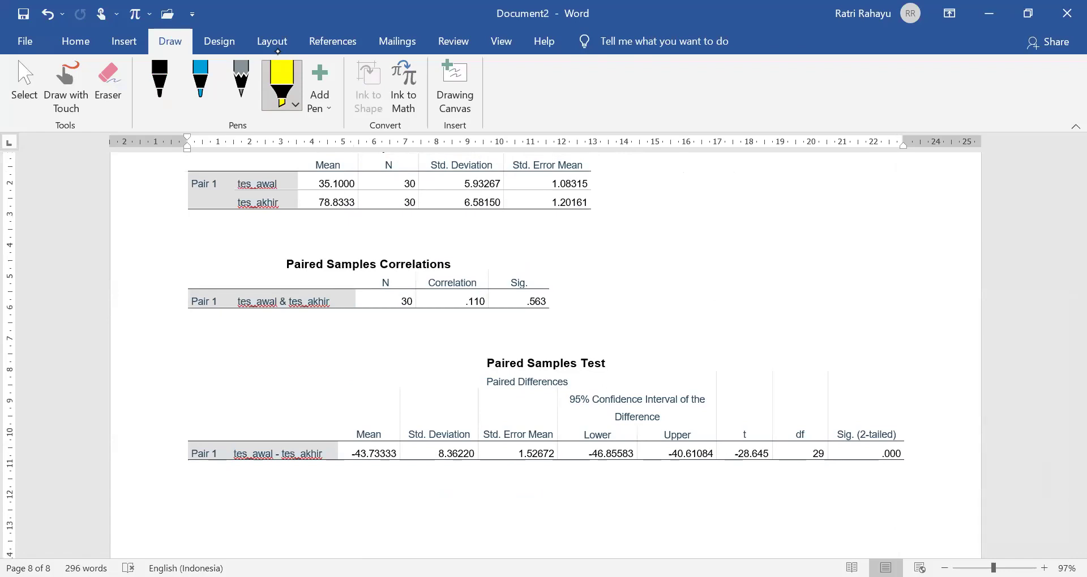
{"action": "left_click_drag", "start_coordinate": [718, 453], "coordinate": [772, 454]}
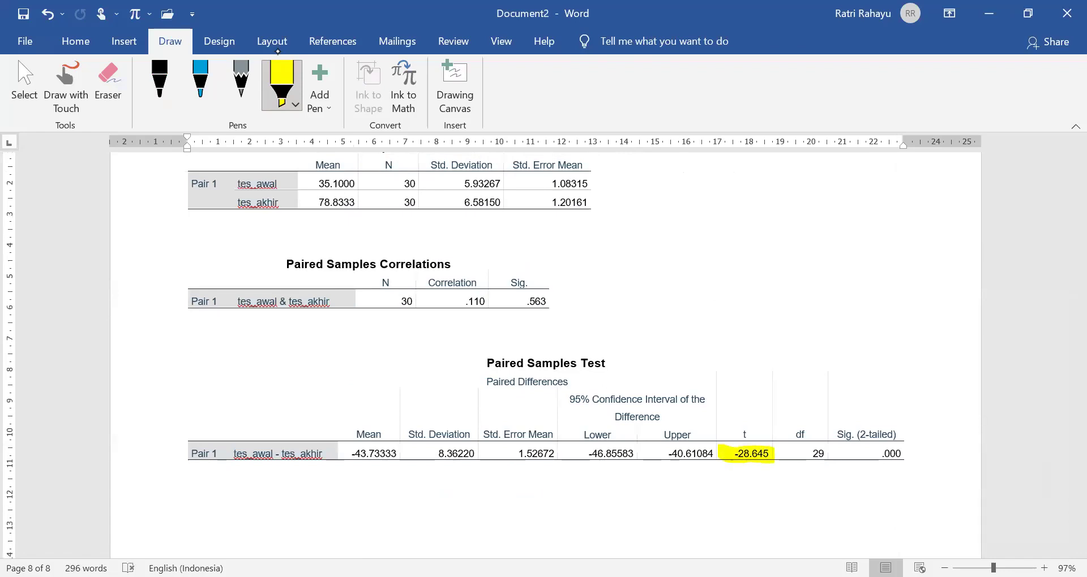
{"action": "left_click", "coordinate": [159, 76]}
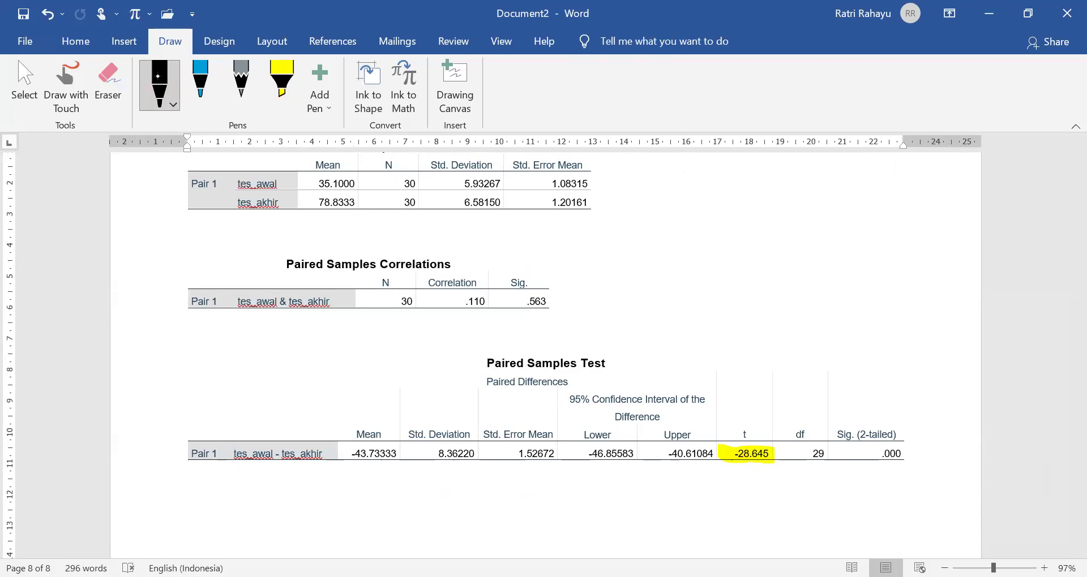
{"action": "scroll", "coordinate": [188, 272], "scroll_direction": "down", "scroll_amount": 3}
{"action": "left_click_drag", "start_coordinate": [193, 385], "coordinate": [214, 406]}
{"action": "left_click", "coordinate": [215, 389]}
{"action": "mouse_move", "coordinate": [231, 391]}
{"action": "left_mouse_down"}
{"action": "mouse_move", "coordinate": [233, 418]}
{"action": "mouse_move", "coordinate": [243, 396]}
{"action": "left_mouse_up"}
{"action": "left_click_drag", "start_coordinate": [269, 389], "coordinate": [294, 403]}
{"action": "mouse_move", "coordinate": [313, 384]}
{"action": "left_mouse_down"}
{"action": "mouse_move", "coordinate": [315, 403]}
{"action": "mouse_move", "coordinate": [340, 403]}
{"action": "left_mouse_up"}
{"action": "left_click", "coordinate": [326, 388]}
{"action": "left_click", "coordinate": [339, 385]}
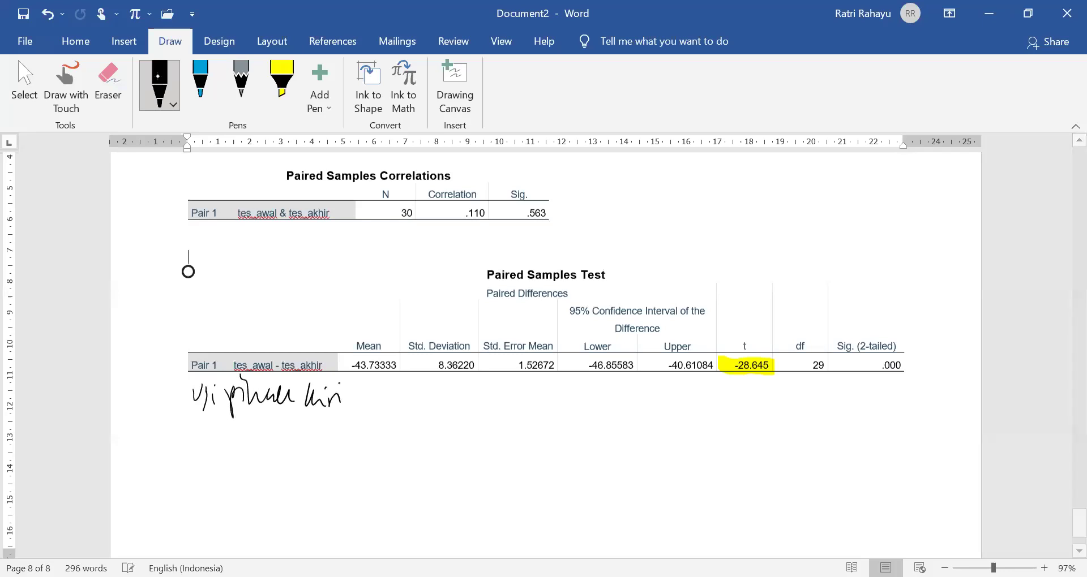
Handwrite the heading "Kriteria pengujian :" in black under the "Uji pihak kiri" line.
{"action": "mouse_move", "coordinate": [193, 417]}
{"action": "left_mouse_down"}
{"action": "mouse_move", "coordinate": [193, 444]}
{"action": "mouse_move", "coordinate": [217, 439]}
{"action": "left_mouse_up"}
{"action": "mouse_move", "coordinate": [225, 415]}
{"action": "left_mouse_down"}
{"action": "mouse_move", "coordinate": [225, 436]}
{"action": "mouse_move", "coordinate": [234, 422]}
{"action": "left_mouse_up"}
{"action": "left_click_drag", "start_coordinate": [239, 430], "coordinate": [244, 438]}
{"action": "left_click_drag", "start_coordinate": [251, 428], "coordinate": [261, 438]}
{"action": "mouse_move", "coordinate": [281, 428]}
{"action": "left_mouse_down"}
{"action": "mouse_move", "coordinate": [282, 448]}
{"action": "mouse_move", "coordinate": [298, 437]}
{"action": "left_mouse_up"}
{"action": "left_click_drag", "start_coordinate": [293, 430], "coordinate": [313, 439]}
{"action": "mouse_move", "coordinate": [310, 432]}
{"action": "left_mouse_down"}
{"action": "mouse_move", "coordinate": [325, 447]}
{"action": "mouse_move", "coordinate": [333, 439]}
{"action": "left_mouse_up"}
{"action": "mouse_move", "coordinate": [338, 428]}
{"action": "left_mouse_down"}
{"action": "mouse_move", "coordinate": [330, 449]}
{"action": "mouse_move", "coordinate": [345, 436]}
{"action": "left_mouse_up"}
{"action": "left_click_drag", "start_coordinate": [338, 417], "coordinate": [358, 435]}
{"action": "left_click_drag", "start_coordinate": [360, 429], "coordinate": [369, 435]}
{"action": "left_click", "coordinate": [386, 432]}
{"action": "left_click", "coordinate": [386, 440]}
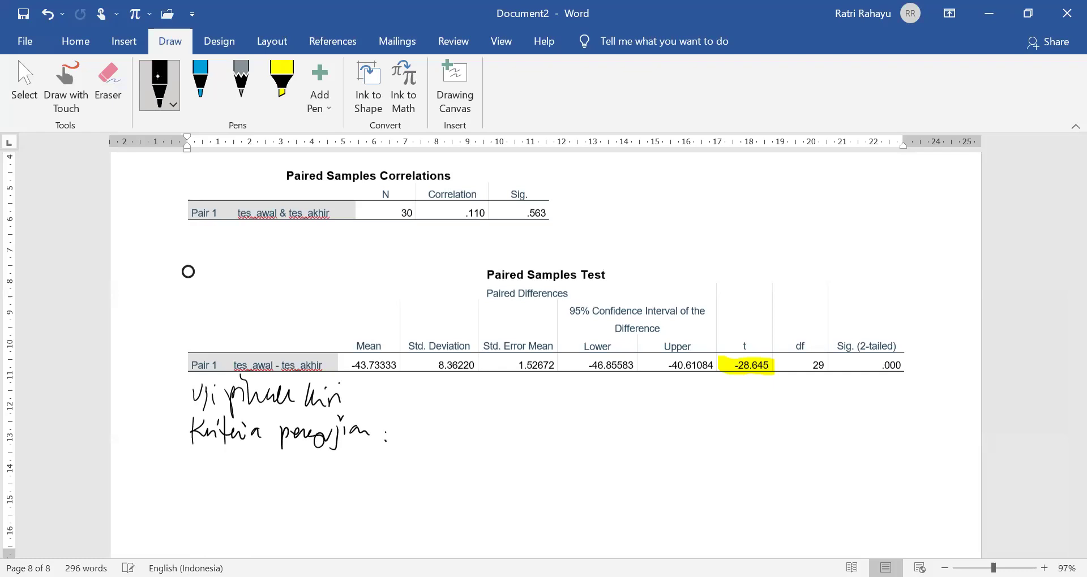
Handwrite the acceptance rule "Ho diterima jika t hit > -t tabel" under the Kriteria pengujian heading.
{"action": "mouse_move", "coordinate": [235, 453]}
{"action": "left_mouse_down"}
{"action": "mouse_move", "coordinate": [236, 483]}
{"action": "mouse_move", "coordinate": [247, 479]}
{"action": "left_mouse_up"}
{"action": "left_click_drag", "start_coordinate": [233, 472], "coordinate": [249, 469]}
{"action": "mouse_move", "coordinate": [254, 467]}
{"action": "left_mouse_down"}
{"action": "mouse_move", "coordinate": [255, 483]}
{"action": "mouse_move", "coordinate": [301, 474]}
{"action": "left_mouse_up"}
{"action": "mouse_move", "coordinate": [307, 453]}
{"action": "left_mouse_down"}
{"action": "mouse_move", "coordinate": [308, 476]}
{"action": "mouse_move", "coordinate": [321, 459]}
{"action": "left_mouse_up"}
{"action": "left_click_drag", "start_coordinate": [316, 467], "coordinate": [373, 475]}
{"action": "left_click", "coordinate": [346, 461]}
{"action": "mouse_move", "coordinate": [393, 458]}
{"action": "left_mouse_down"}
{"action": "mouse_move", "coordinate": [389, 491]}
{"action": "mouse_move", "coordinate": [403, 477]}
{"action": "mouse_move", "coordinate": [423, 481]}
{"action": "left_mouse_up"}
{"action": "left_click", "coordinate": [402, 455]}
{"action": "mouse_move", "coordinate": [456, 443]}
{"action": "left_mouse_down"}
{"action": "mouse_move", "coordinate": [463, 477]}
{"action": "mouse_move", "coordinate": [464, 461]}
{"action": "left_mouse_up"}
{"action": "left_click_drag", "start_coordinate": [472, 457], "coordinate": [482, 477]}
{"action": "left_click_drag", "start_coordinate": [487, 471], "coordinate": [495, 482]}
{"action": "mouse_move", "coordinate": [490, 470]}
{"action": "left_mouse_down"}
{"action": "mouse_move", "coordinate": [527, 483]}
{"action": "mouse_move", "coordinate": [572, 466]}
{"action": "mouse_move", "coordinate": [599, 471]}
{"action": "mouse_move", "coordinate": [598, 459]}
{"action": "left_mouse_up"}
{"action": "mouse_move", "coordinate": [611, 444]}
{"action": "left_mouse_down"}
{"action": "mouse_move", "coordinate": [614, 475]}
{"action": "mouse_move", "coordinate": [639, 473]}
{"action": "left_mouse_up"}
{"action": "left_click_drag", "start_coordinate": [642, 468], "coordinate": [668, 478]}
Handwrite the rejection rule "Ho ditolak jika t hit ≤ -t tabel" below the acceptance rule.
{"action": "mouse_move", "coordinate": [234, 488]}
{"action": "left_mouse_down"}
{"action": "mouse_move", "coordinate": [235, 514]}
{"action": "mouse_move", "coordinate": [246, 500]}
{"action": "left_mouse_up"}
{"action": "mouse_move", "coordinate": [248, 488]}
{"action": "left_mouse_down"}
{"action": "mouse_move", "coordinate": [249, 511]}
{"action": "mouse_move", "coordinate": [258, 498]}
{"action": "left_mouse_up"}
{"action": "left_click_drag", "start_coordinate": [287, 498], "coordinate": [313, 521]}
{"action": "mouse_move", "coordinate": [309, 498]}
{"action": "left_mouse_down"}
{"action": "mouse_move", "coordinate": [328, 501]}
{"action": "mouse_move", "coordinate": [335, 516]}
{"action": "left_mouse_up"}
{"action": "left_click_drag", "start_coordinate": [343, 501], "coordinate": [353, 512]}
{"action": "mouse_move", "coordinate": [361, 501]}
{"action": "left_mouse_down"}
{"action": "mouse_move", "coordinate": [391, 530]}
{"action": "mouse_move", "coordinate": [405, 518]}
{"action": "left_mouse_up"}
{"action": "mouse_move", "coordinate": [409, 490]}
{"action": "left_mouse_down"}
{"action": "mouse_move", "coordinate": [410, 515]}
{"action": "mouse_move", "coordinate": [427, 513]}
{"action": "left_mouse_up"}
{"action": "left_click_drag", "start_coordinate": [468, 484], "coordinate": [469, 513]}
{"action": "left_click_drag", "start_coordinate": [463, 498], "coordinate": [507, 517]}
{"action": "mouse_move", "coordinate": [512, 496]}
{"action": "left_mouse_down"}
{"action": "mouse_move", "coordinate": [514, 512]}
{"action": "mouse_move", "coordinate": [506, 500]}
{"action": "left_mouse_up"}
{"action": "mouse_move", "coordinate": [508, 503]}
{"action": "left_mouse_down"}
{"action": "mouse_move", "coordinate": [560, 487]}
{"action": "mouse_move", "coordinate": [567, 508]}
{"action": "left_mouse_up"}
{"action": "left_click_drag", "start_coordinate": [546, 512], "coordinate": [609, 500]}
{"action": "mouse_move", "coordinate": [632, 487]}
{"action": "left_mouse_down"}
{"action": "mouse_move", "coordinate": [630, 510]}
{"action": "mouse_move", "coordinate": [641, 511]}
{"action": "left_mouse_up"}
{"action": "mouse_move", "coordinate": [623, 497]}
{"action": "left_mouse_down"}
{"action": "mouse_move", "coordinate": [637, 497]}
{"action": "mouse_move", "coordinate": [647, 518]}
{"action": "mouse_move", "coordinate": [702, 493]}
{"action": "left_mouse_up"}
Handwrite the result line "Hasil : t hit = -28,645" below the rejection rule.
{"action": "scroll", "coordinate": [188, 271], "scroll_direction": "down", "scroll_amount": 3}
{"action": "mouse_move", "coordinate": [186, 433]}
{"action": "left_mouse_down"}
{"action": "mouse_move", "coordinate": [186, 463]}
{"action": "mouse_move", "coordinate": [228, 460]}
{"action": "left_mouse_up"}
{"action": "left_click", "coordinate": [225, 440]}
{"action": "left_click", "coordinate": [254, 451]}
{"action": "left_click", "coordinate": [255, 459]}
{"action": "left_click_drag", "start_coordinate": [279, 437], "coordinate": [277, 465]}
{"action": "left_click_drag", "start_coordinate": [268, 451], "coordinate": [282, 449]}
{"action": "left_click_drag", "start_coordinate": [290, 439], "coordinate": [299, 464]}
{"action": "left_click_drag", "start_coordinate": [306, 457], "coordinate": [314, 467]}
{"action": "left_click", "coordinate": [301, 447]}
{"action": "left_click_drag", "start_coordinate": [310, 456], "coordinate": [321, 455]}
{"action": "left_click_drag", "start_coordinate": [342, 458], "coordinate": [355, 467]}
{"action": "mouse_move", "coordinate": [383, 463]}
{"action": "left_mouse_down"}
{"action": "mouse_move", "coordinate": [427, 469]}
{"action": "mouse_move", "coordinate": [432, 456]}
{"action": "mouse_move", "coordinate": [444, 474]}
{"action": "mouse_move", "coordinate": [482, 467]}
{"action": "left_mouse_up"}
{"action": "left_click_drag", "start_coordinate": [479, 460], "coordinate": [485, 471]}
{"action": "left_click_drag", "start_coordinate": [486, 455], "coordinate": [497, 455]}
Handwrite "t tabel = -t(5%)(29) = -1,699" under the t hit line and close both lines with a curly brace.
{"action": "mouse_move", "coordinate": [279, 470]}
{"action": "left_mouse_down"}
{"action": "mouse_move", "coordinate": [290, 491]}
{"action": "mouse_move", "coordinate": [283, 480]}
{"action": "left_mouse_up"}
{"action": "mouse_move", "coordinate": [307, 474]}
{"action": "left_mouse_down"}
{"action": "mouse_move", "coordinate": [306, 500]}
{"action": "mouse_move", "coordinate": [320, 483]}
{"action": "left_mouse_up"}
{"action": "left_click_drag", "start_coordinate": [322, 484], "coordinate": [324, 502]}
{"action": "left_click", "coordinate": [340, 492]}
{"action": "mouse_move", "coordinate": [320, 485]}
{"action": "left_mouse_down"}
{"action": "mouse_move", "coordinate": [350, 499]}
{"action": "mouse_move", "coordinate": [374, 491]}
{"action": "mouse_move", "coordinate": [443, 503]}
{"action": "mouse_move", "coordinate": [446, 493]}
{"action": "mouse_move", "coordinate": [453, 512]}
{"action": "left_mouse_up"}
{"action": "mouse_move", "coordinate": [462, 498]}
{"action": "left_mouse_down"}
{"action": "mouse_move", "coordinate": [461, 510]}
{"action": "mouse_move", "coordinate": [474, 496]}
{"action": "left_mouse_up"}
{"action": "mouse_move", "coordinate": [481, 496]}
{"action": "left_mouse_down"}
{"action": "mouse_move", "coordinate": [477, 512]}
{"action": "mouse_move", "coordinate": [534, 500]}
{"action": "mouse_move", "coordinate": [530, 520]}
{"action": "mouse_move", "coordinate": [545, 519]}
{"action": "left_mouse_up"}
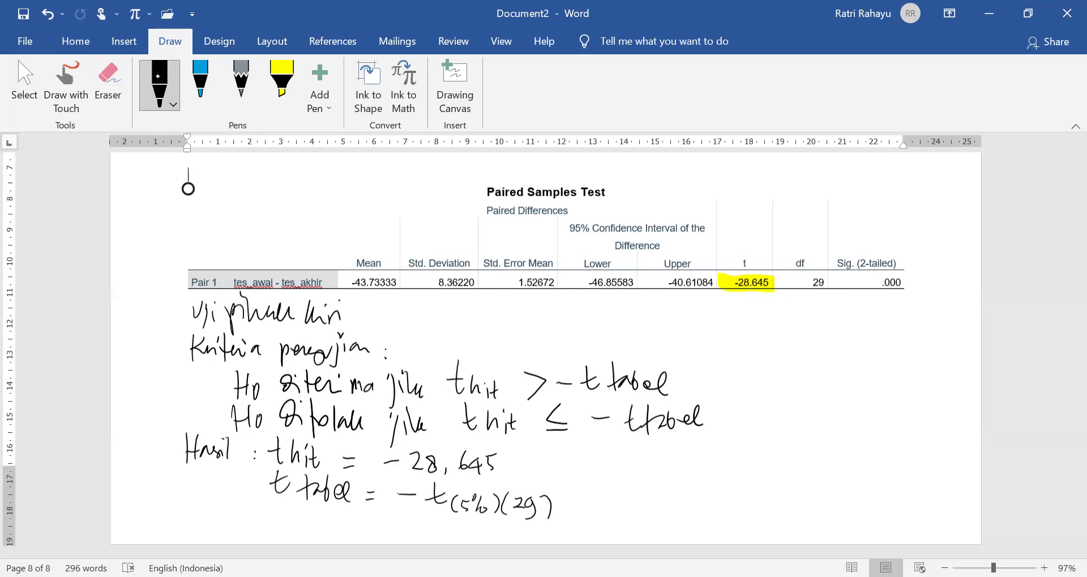
{"action": "left_click_drag", "start_coordinate": [570, 500], "coordinate": [589, 500]}
{"action": "mouse_move", "coordinate": [599, 495]}
{"action": "left_mouse_down"}
{"action": "mouse_move", "coordinate": [625, 494]}
{"action": "mouse_move", "coordinate": [638, 507]}
{"action": "left_mouse_up"}
{"action": "mouse_move", "coordinate": [645, 493]}
{"action": "left_mouse_down"}
{"action": "mouse_move", "coordinate": [645, 508]}
{"action": "mouse_move", "coordinate": [652, 496]}
{"action": "mouse_move", "coordinate": [674, 500]}
{"action": "mouse_move", "coordinate": [675, 514]}
{"action": "mouse_move", "coordinate": [681, 499]}
{"action": "mouse_move", "coordinate": [682, 513]}
{"action": "left_mouse_up"}
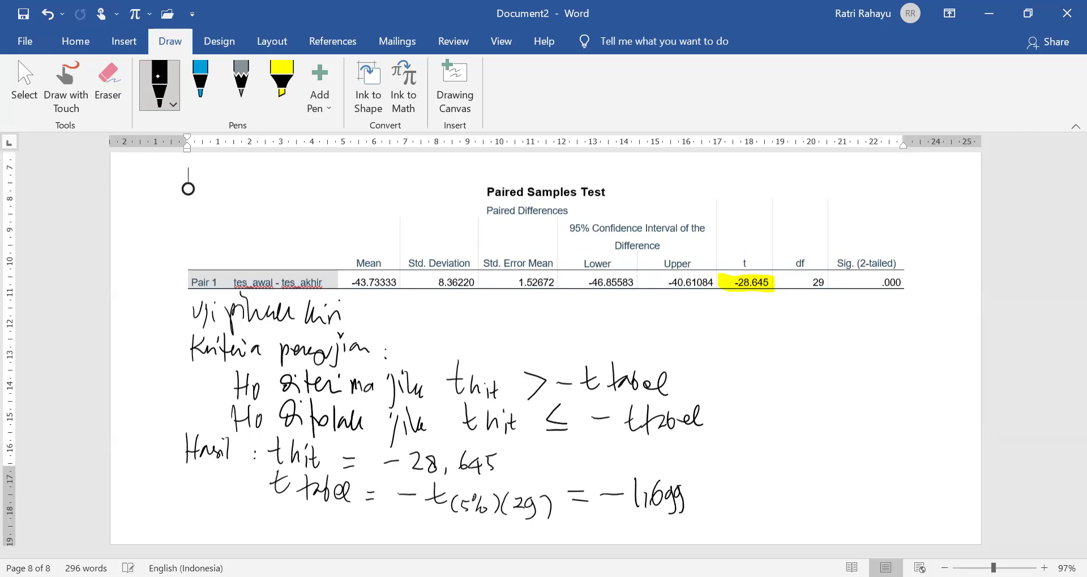
{"action": "mouse_move", "coordinate": [690, 453]}
{"action": "left_mouse_down"}
{"action": "mouse_move", "coordinate": [703, 487]}
{"action": "mouse_move", "coordinate": [696, 515]}
{"action": "left_mouse_up"}
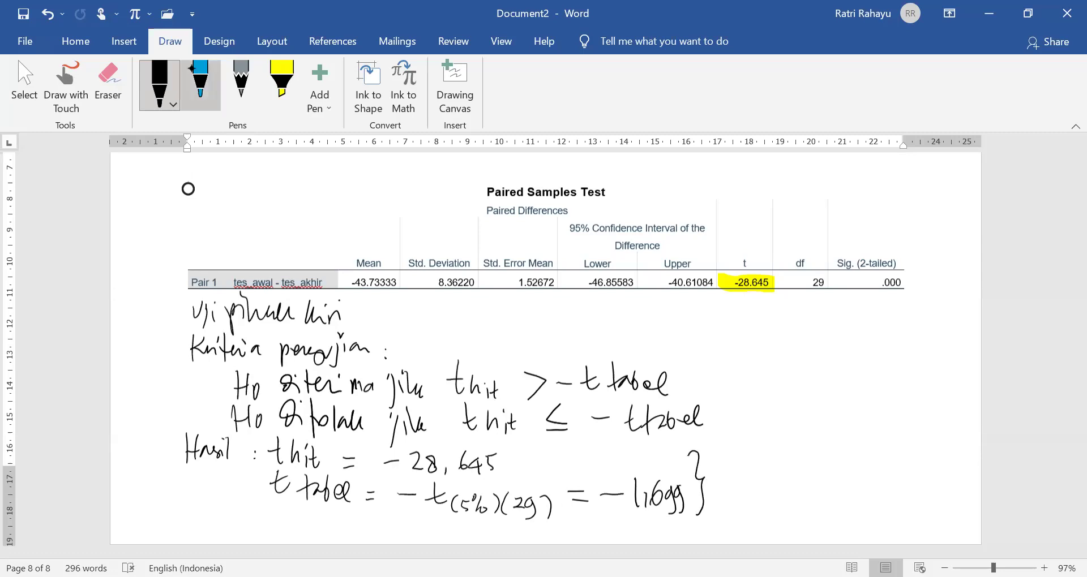
Handwrite the comparison "t hit < t tabel" in blue beside the curly brace.
{"action": "left_click", "coordinate": [198, 79]}
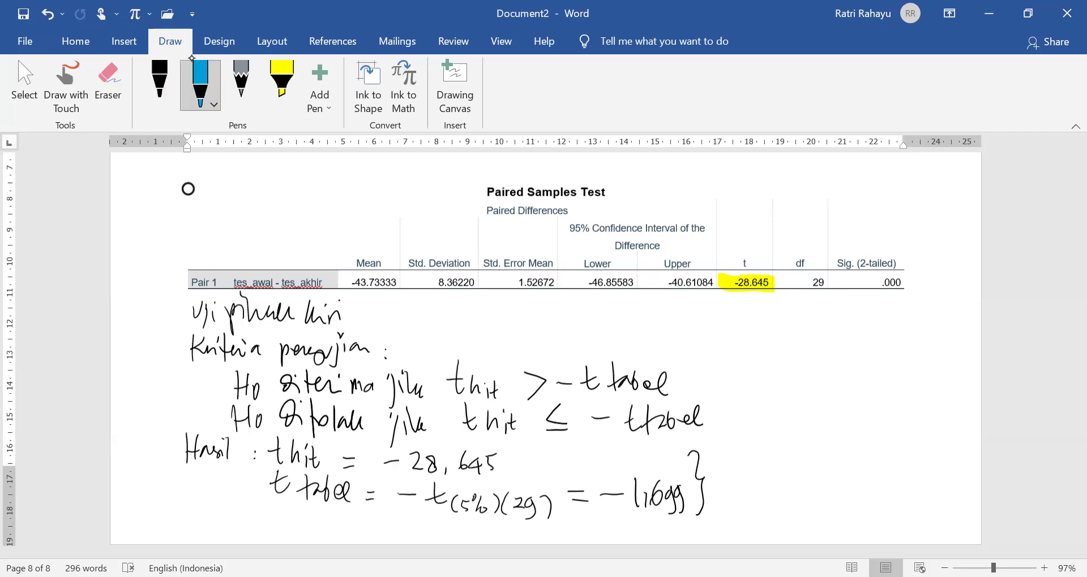
{"action": "mouse_move", "coordinate": [726, 451]}
{"action": "left_mouse_down"}
{"action": "mouse_move", "coordinate": [737, 478]}
{"action": "mouse_move", "coordinate": [733, 463]}
{"action": "left_mouse_up"}
{"action": "mouse_move", "coordinate": [739, 460]}
{"action": "left_mouse_down"}
{"action": "mouse_move", "coordinate": [739, 479]}
{"action": "mouse_move", "coordinate": [750, 481]}
{"action": "left_mouse_up"}
{"action": "left_click_drag", "start_coordinate": [753, 469], "coordinate": [761, 480]}
{"action": "mouse_move", "coordinate": [835, 442]}
{"action": "left_mouse_down"}
{"action": "mouse_move", "coordinate": [836, 477]}
{"action": "mouse_move", "coordinate": [847, 460]}
{"action": "mouse_move", "coordinate": [863, 478]}
{"action": "mouse_move", "coordinate": [902, 480]}
{"action": "left_mouse_up"}
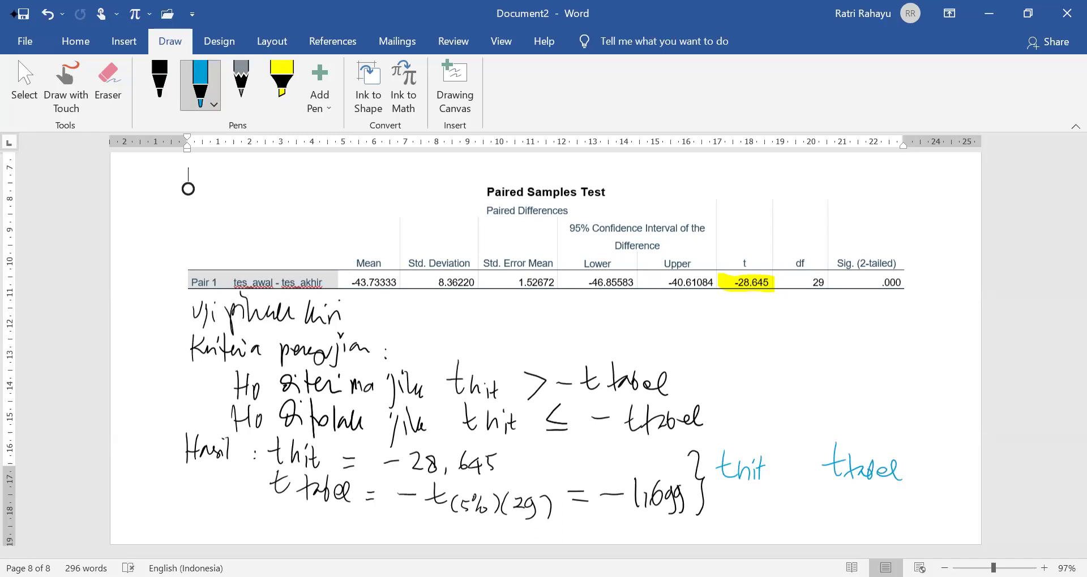
{"action": "mouse_move", "coordinate": [802, 447]}
{"action": "left_mouse_down"}
{"action": "mouse_move", "coordinate": [784, 466]}
{"action": "mouse_move", "coordinate": [803, 478]}
{"action": "left_mouse_up"}
Handwrite the decision "Ho ditolak" in blue under the t hit and t tabel comparison.
{"action": "mouse_move", "coordinate": [721, 485]}
{"action": "left_mouse_down"}
{"action": "mouse_move", "coordinate": [720, 509]}
{"action": "mouse_move", "coordinate": [738, 494]}
{"action": "left_mouse_up"}
{"action": "left_click_drag", "start_coordinate": [771, 495], "coordinate": [778, 508]}
{"action": "left_click_drag", "start_coordinate": [779, 479], "coordinate": [785, 508]}
{"action": "left_click_drag", "start_coordinate": [779, 490], "coordinate": [794, 489]}
{"action": "left_click_drag", "start_coordinate": [790, 491], "coordinate": [799, 508]}
{"action": "mouse_move", "coordinate": [802, 504]}
{"action": "left_mouse_down"}
{"action": "mouse_move", "coordinate": [815, 493]}
{"action": "mouse_move", "coordinate": [817, 506]}
{"action": "left_mouse_up"}
{"action": "left_click_drag", "start_coordinate": [819, 481], "coordinate": [818, 509]}
{"action": "left_click_drag", "start_coordinate": [830, 494], "coordinate": [834, 508]}
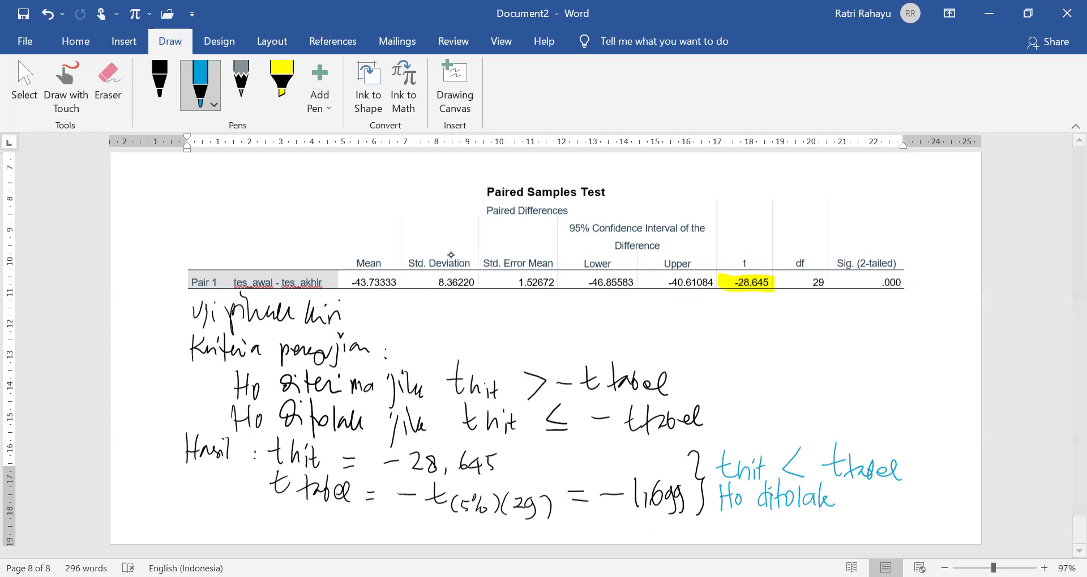
Remove the blank page before the Paired Samples Statistics table.
{"action": "scroll", "coordinate": [451, 255], "scroll_direction": "up", "scroll_amount": 5}
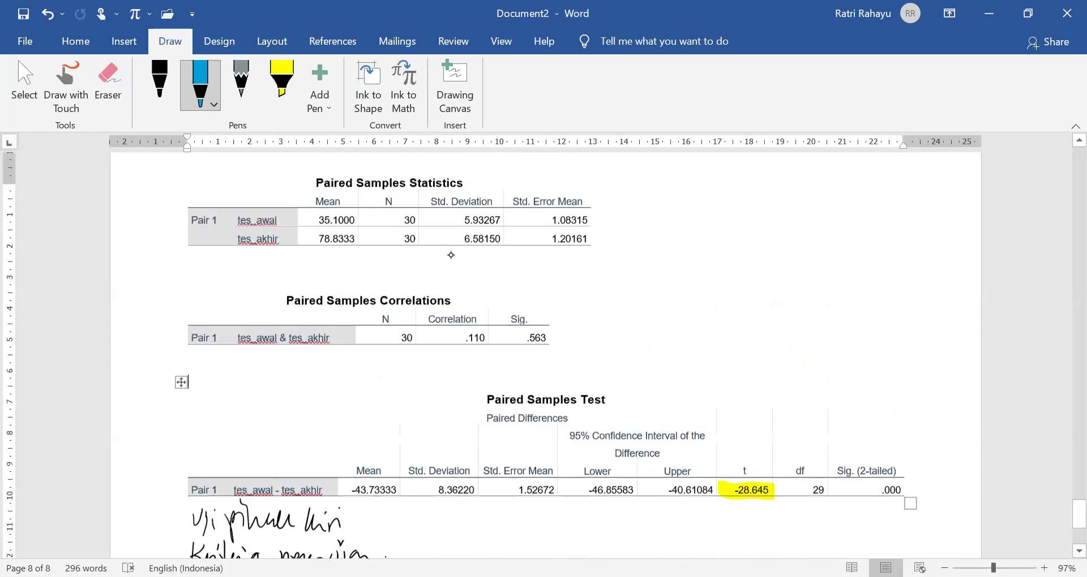
{"action": "scroll", "coordinate": [451, 254], "scroll_direction": "down", "scroll_amount": 10}
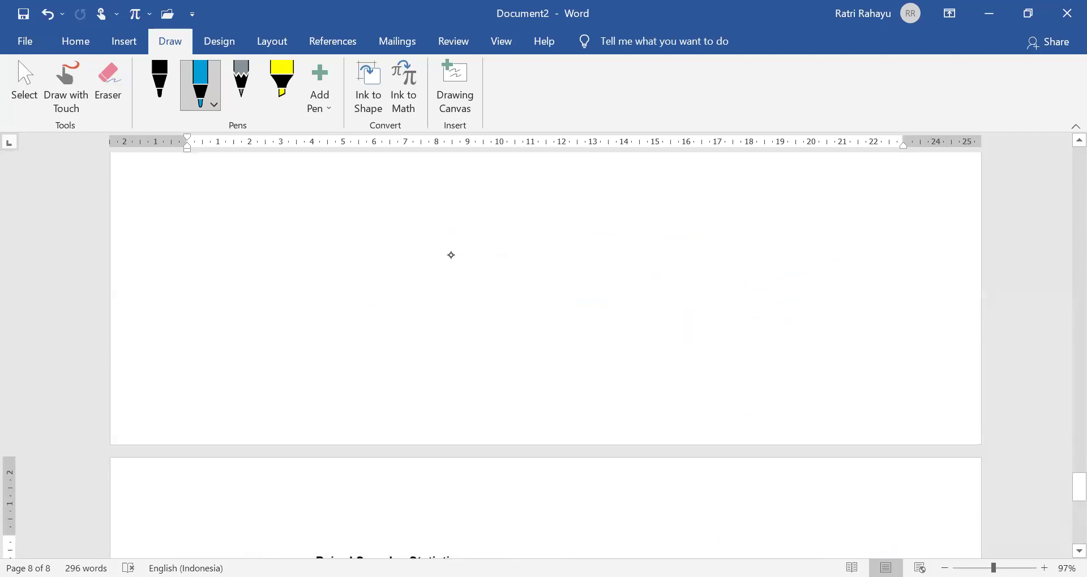
{"action": "left_click", "coordinate": [320, 406]}
{"action": "key", "text": "ctrl+v"}
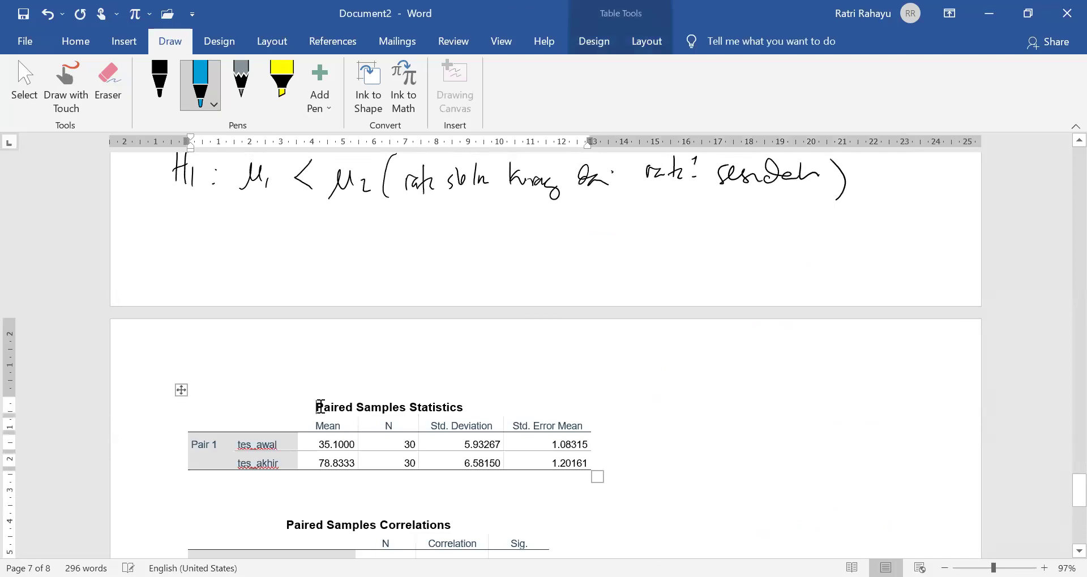
{"action": "scroll", "coordinate": [286, 296], "scroll_direction": "up", "scroll_amount": 2}
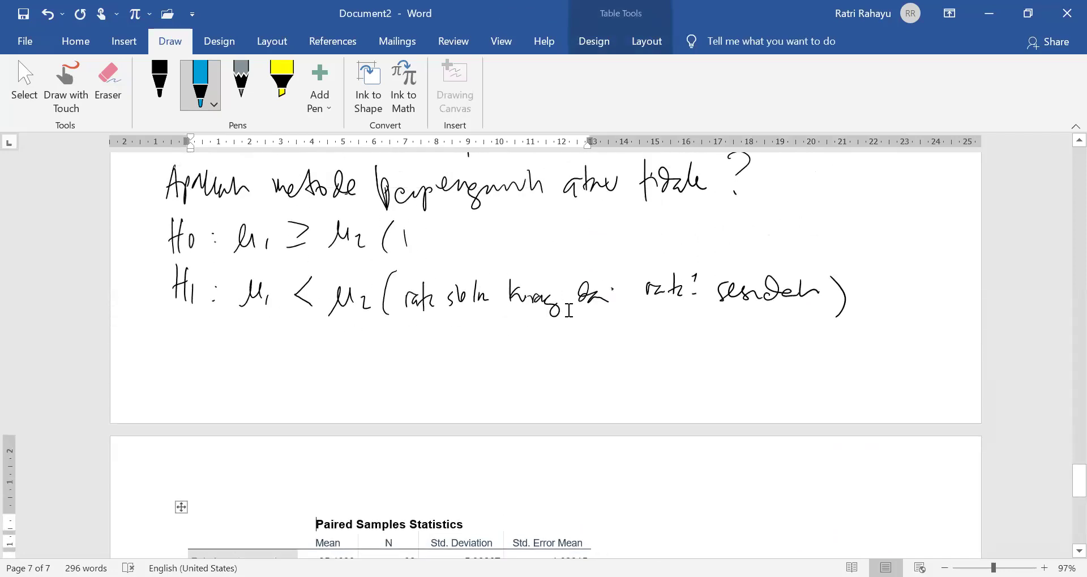
{"action": "scroll", "coordinate": [568, 310], "scroll_direction": "down", "scroll_amount": 8}
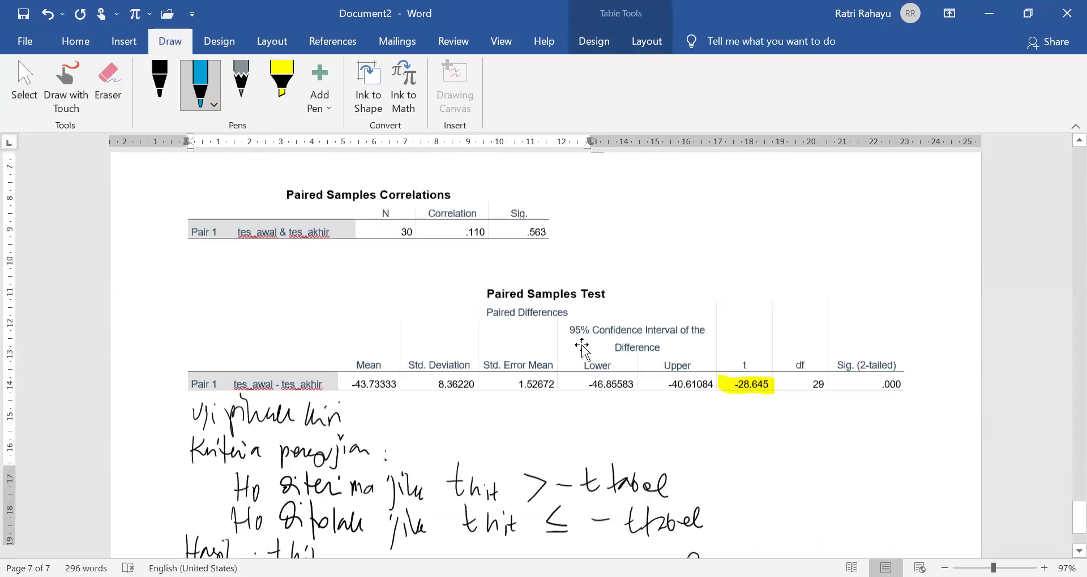
Add a new page after the handwritten test results and write "Simpulan :" on it in black ink.
{"action": "scroll", "coordinate": [582, 345], "scroll_direction": "down", "scroll_amount": 2}
{"action": "left_click", "coordinate": [935, 441]}
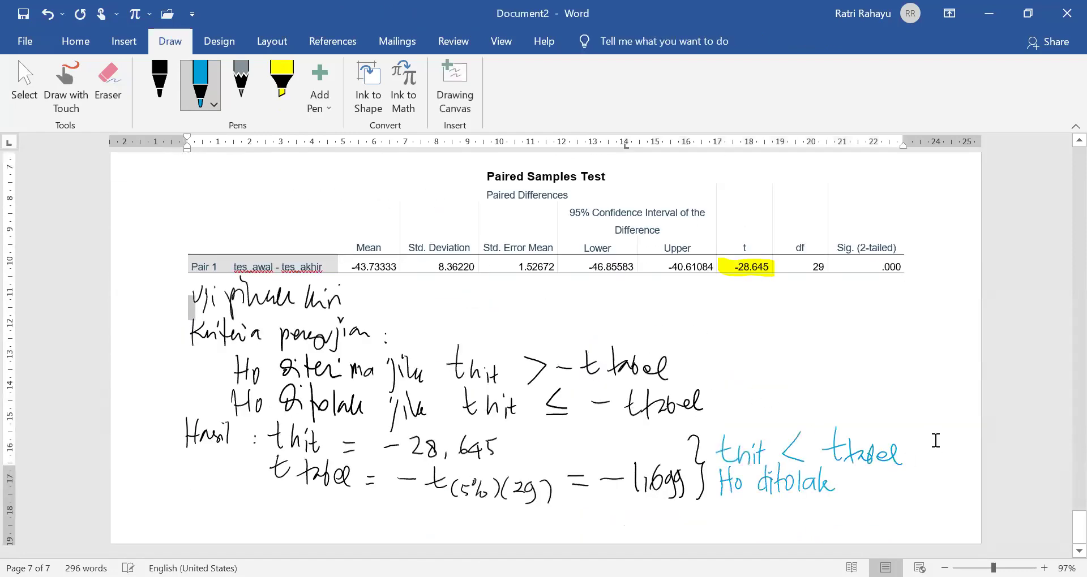
{"action": "right_click", "coordinate": [935, 440]}
{"action": "scroll", "coordinate": [935, 440], "scroll_direction": "down", "scroll_amount": 2}
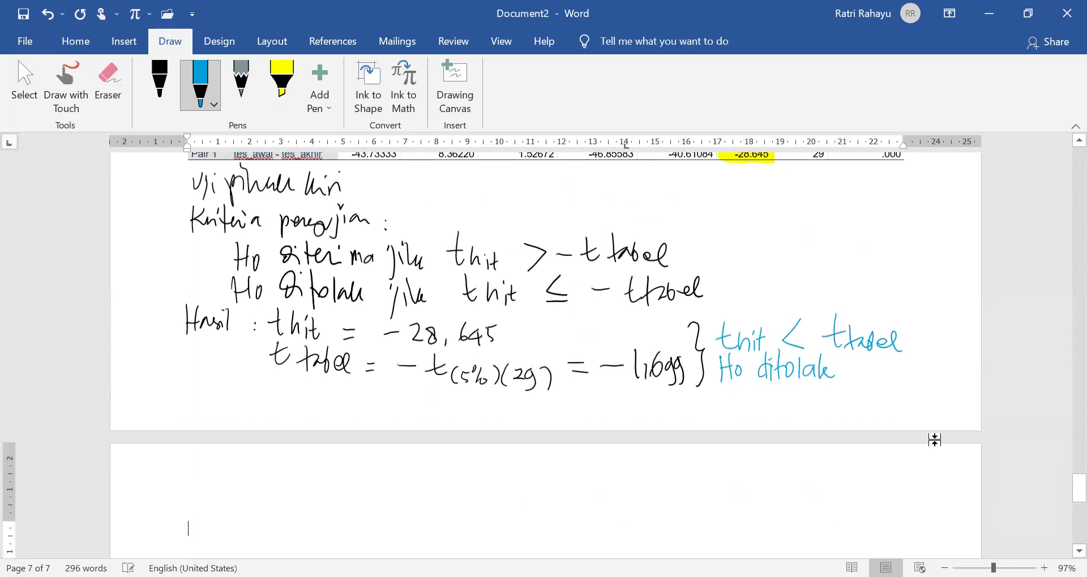
{"action": "scroll", "coordinate": [934, 440], "scroll_direction": "down", "scroll_amount": 2}
{"action": "left_click", "coordinate": [160, 82]}
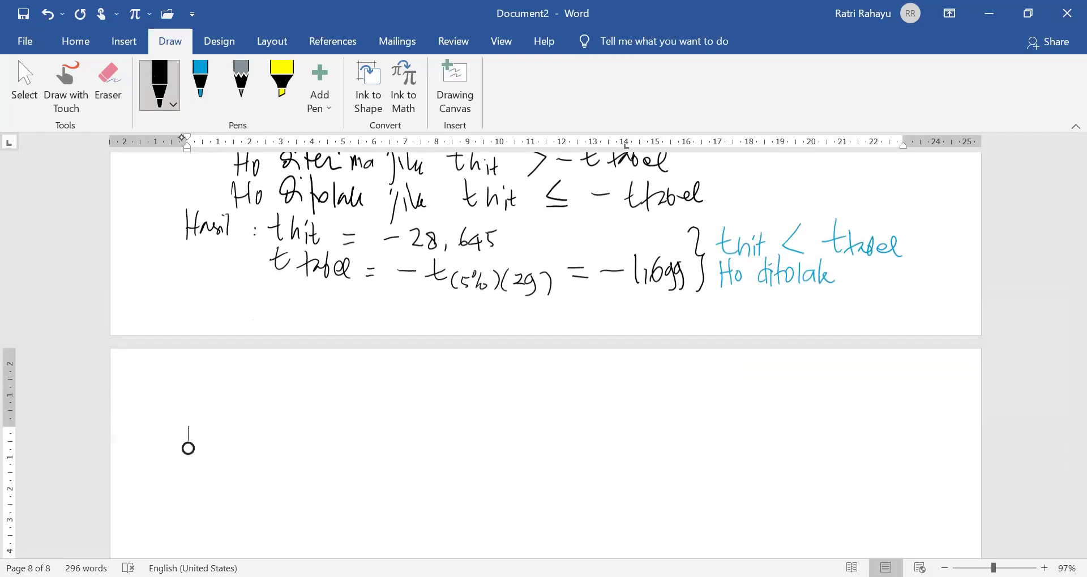
{"action": "mouse_move", "coordinate": [205, 409]}
{"action": "left_mouse_down"}
{"action": "mouse_move", "coordinate": [194, 433]}
{"action": "mouse_move", "coordinate": [232, 441]}
{"action": "left_mouse_up"}
{"action": "mouse_move", "coordinate": [238, 423]}
{"action": "left_mouse_down"}
{"action": "mouse_move", "coordinate": [238, 456]}
{"action": "mouse_move", "coordinate": [253, 425]}
{"action": "left_mouse_up"}
{"action": "left_click_drag", "start_coordinate": [258, 407], "coordinate": [265, 433]}
{"action": "left_click_drag", "start_coordinate": [268, 426], "coordinate": [284, 433]}
{"action": "left_click", "coordinate": [305, 413]}
{"action": "left_click", "coordinate": [305, 418]}
Handwrite the conclusion "rata² sblm metode kurang dari rata-rata sesudah metode." after "Simpulan :".
{"action": "left_click_drag", "start_coordinate": [344, 402], "coordinate": [344, 425]}
{"action": "left_click_drag", "start_coordinate": [356, 409], "coordinate": [366, 425]}
{"action": "mouse_move", "coordinate": [353, 413]}
{"action": "left_mouse_down"}
{"action": "mouse_move", "coordinate": [373, 409]}
{"action": "mouse_move", "coordinate": [377, 424]}
{"action": "left_mouse_up"}
{"action": "mouse_move", "coordinate": [388, 396]}
{"action": "left_mouse_down"}
{"action": "mouse_move", "coordinate": [412, 432]}
{"action": "mouse_move", "coordinate": [425, 430]}
{"action": "left_mouse_up"}
{"action": "left_click", "coordinate": [391, 408]}
{"action": "mouse_move", "coordinate": [431, 403]}
{"action": "left_mouse_down"}
{"action": "mouse_move", "coordinate": [432, 435]}
{"action": "mouse_move", "coordinate": [498, 431]}
{"action": "left_mouse_up"}
{"action": "mouse_move", "coordinate": [491, 417]}
{"action": "left_mouse_down"}
{"action": "mouse_move", "coordinate": [506, 415]}
{"action": "mouse_move", "coordinate": [511, 430]}
{"action": "left_mouse_up"}
{"action": "mouse_move", "coordinate": [516, 407]}
{"action": "left_mouse_down"}
{"action": "mouse_move", "coordinate": [526, 430]}
{"action": "mouse_move", "coordinate": [557, 431]}
{"action": "left_mouse_up"}
{"action": "mouse_move", "coordinate": [568, 411]}
{"action": "left_mouse_down"}
{"action": "mouse_move", "coordinate": [570, 430]}
{"action": "mouse_move", "coordinate": [591, 416]}
{"action": "mouse_move", "coordinate": [622, 430]}
{"action": "mouse_move", "coordinate": [643, 405]}
{"action": "mouse_move", "coordinate": [656, 425]}
{"action": "left_mouse_up"}
{"action": "left_click_drag", "start_coordinate": [658, 420], "coordinate": [669, 425]}
{"action": "mouse_move", "coordinate": [689, 415]}
{"action": "left_mouse_down"}
{"action": "mouse_move", "coordinate": [689, 428]}
{"action": "mouse_move", "coordinate": [696, 413]}
{"action": "left_mouse_up"}
{"action": "left_click_drag", "start_coordinate": [702, 415], "coordinate": [708, 428]}
{"action": "left_click_drag", "start_coordinate": [704, 414], "coordinate": [723, 426]}
{"action": "left_click_drag", "start_coordinate": [730, 422], "coordinate": [746, 429]}
{"action": "mouse_move", "coordinate": [750, 419]}
{"action": "left_mouse_down"}
{"action": "mouse_move", "coordinate": [765, 428]}
{"action": "mouse_move", "coordinate": [771, 416]}
{"action": "left_mouse_up"}
{"action": "left_click_drag", "start_coordinate": [772, 420], "coordinate": [781, 427]}
{"action": "mouse_move", "coordinate": [797, 411]}
{"action": "left_mouse_down"}
{"action": "mouse_move", "coordinate": [792, 427]}
{"action": "mouse_move", "coordinate": [836, 420]}
{"action": "mouse_move", "coordinate": [842, 406]}
{"action": "mouse_move", "coordinate": [849, 425]}
{"action": "left_mouse_up"}
{"action": "mouse_move", "coordinate": [851, 406]}
{"action": "left_mouse_down"}
{"action": "mouse_move", "coordinate": [861, 425]}
{"action": "mouse_move", "coordinate": [897, 424]}
{"action": "left_mouse_up"}
{"action": "mouse_move", "coordinate": [904, 399]}
{"action": "left_mouse_down"}
{"action": "mouse_move", "coordinate": [905, 430]}
{"action": "mouse_move", "coordinate": [913, 411]}
{"action": "mouse_move", "coordinate": [919, 423]}
{"action": "left_mouse_up"}
{"action": "mouse_move", "coordinate": [926, 401]}
{"action": "left_mouse_down"}
{"action": "mouse_move", "coordinate": [925, 426]}
{"action": "mouse_move", "coordinate": [943, 423]}
{"action": "left_mouse_up"}
{"action": "left_click", "coordinate": [955, 423]}
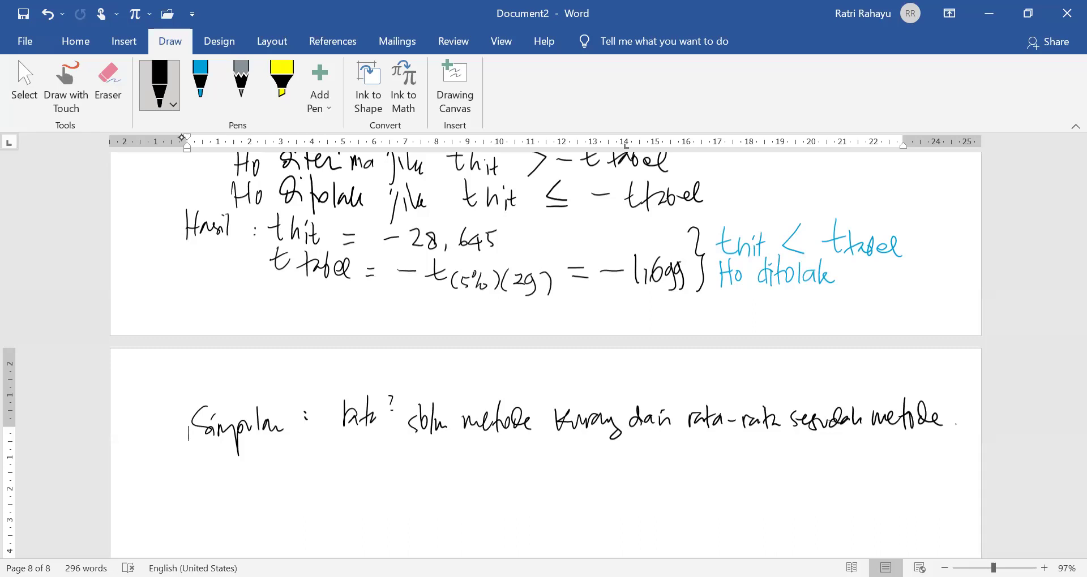
Handwrite a second conclusion line, "Metode pemb berpengaruh thd hasil belajar.", below the first one.
{"action": "mouse_move", "coordinate": [266, 448]}
{"action": "left_mouse_down"}
{"action": "mouse_move", "coordinate": [267, 476]}
{"action": "mouse_move", "coordinate": [295, 481]}
{"action": "left_mouse_up"}
{"action": "mouse_move", "coordinate": [305, 439]}
{"action": "left_mouse_down"}
{"action": "mouse_move", "coordinate": [303, 480]}
{"action": "mouse_move", "coordinate": [312, 465]}
{"action": "left_mouse_up"}
{"action": "mouse_move", "coordinate": [323, 448]}
{"action": "left_mouse_down"}
{"action": "mouse_move", "coordinate": [321, 475]}
{"action": "mouse_move", "coordinate": [374, 495]}
{"action": "left_mouse_up"}
{"action": "left_click_drag", "start_coordinate": [372, 467], "coordinate": [418, 480]}
{"action": "mouse_move", "coordinate": [456, 447]}
{"action": "left_mouse_down"}
{"action": "mouse_move", "coordinate": [457, 491]}
{"action": "mouse_move", "coordinate": [490, 468]}
{"action": "mouse_move", "coordinate": [491, 501]}
{"action": "left_mouse_up"}
{"action": "mouse_move", "coordinate": [490, 470]}
{"action": "left_mouse_down"}
{"action": "mouse_move", "coordinate": [521, 470]}
{"action": "mouse_move", "coordinate": [541, 493]}
{"action": "left_mouse_up"}
{"action": "mouse_move", "coordinate": [539, 473]}
{"action": "left_mouse_down"}
{"action": "mouse_move", "coordinate": [550, 481]}
{"action": "mouse_move", "coordinate": [572, 469]}
{"action": "mouse_move", "coordinate": [577, 482]}
{"action": "left_mouse_up"}
{"action": "left_click_drag", "start_coordinate": [577, 470], "coordinate": [611, 481]}
{"action": "mouse_move", "coordinate": [602, 462]}
{"action": "left_mouse_down"}
{"action": "mouse_move", "coordinate": [621, 458]}
{"action": "mouse_move", "coordinate": [625, 477]}
{"action": "left_mouse_up"}
{"action": "left_click_drag", "start_coordinate": [626, 464], "coordinate": [637, 477]}
{"action": "mouse_move", "coordinate": [651, 453]}
{"action": "left_mouse_down"}
{"action": "mouse_move", "coordinate": [642, 475]}
{"action": "mouse_move", "coordinate": [651, 450]}
{"action": "mouse_move", "coordinate": [686, 484]}
{"action": "mouse_move", "coordinate": [712, 482]}
{"action": "left_mouse_up"}
{"action": "mouse_move", "coordinate": [759, 456]}
{"action": "left_mouse_down"}
{"action": "mouse_move", "coordinate": [803, 475]}
{"action": "mouse_move", "coordinate": [815, 498]}
{"action": "mouse_move", "coordinate": [856, 469]}
{"action": "left_mouse_up"}
{"action": "left_click", "coordinate": [870, 485]}
{"action": "scroll", "coordinate": [545, 338], "scroll_direction": "up", "scroll_amount": 2}
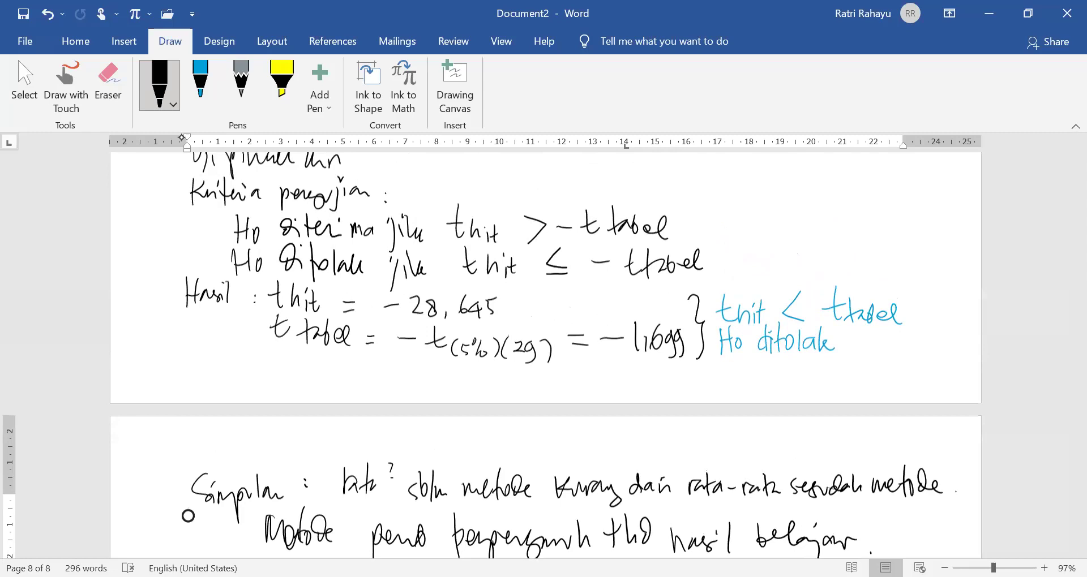
{"action": "scroll", "coordinate": [188, 515], "scroll_direction": "down", "scroll_amount": 1}
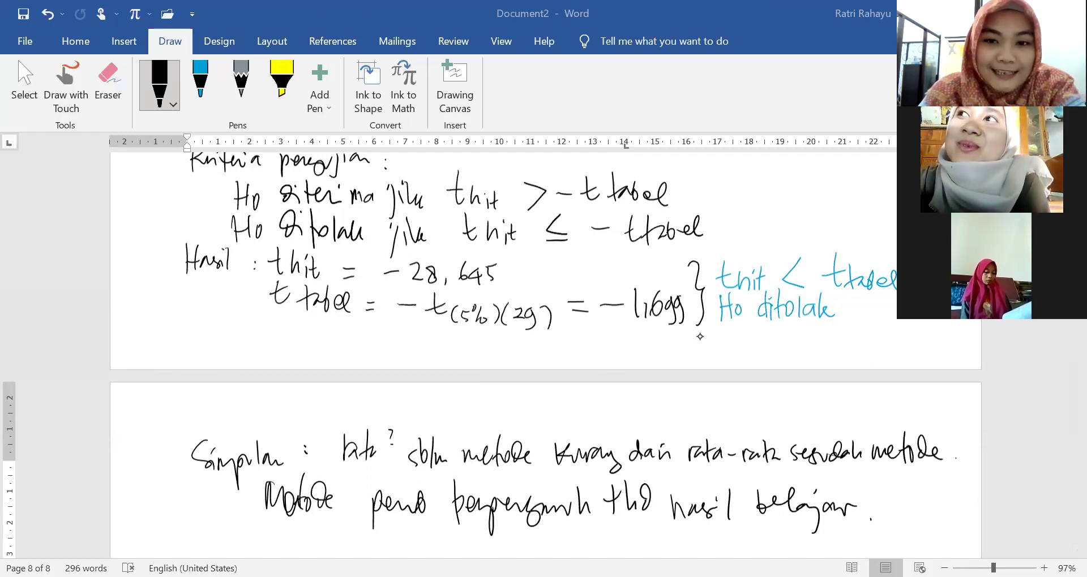
{"action": "scroll", "coordinate": [699, 337], "scroll_direction": "up", "scroll_amount": 2}
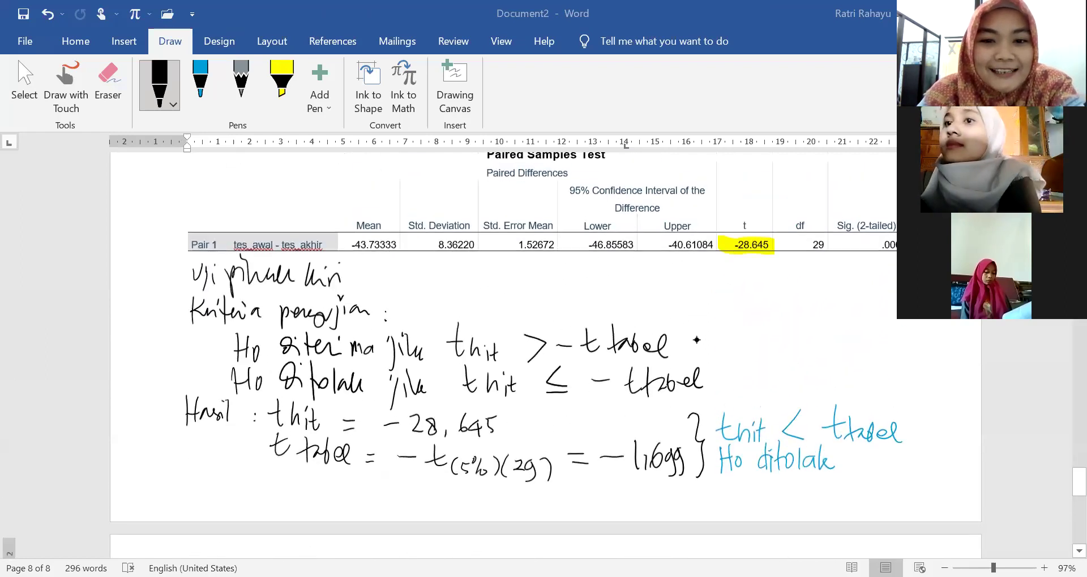
{"action": "scroll", "coordinate": [692, 339], "scroll_direction": "up", "scroll_amount": 5}
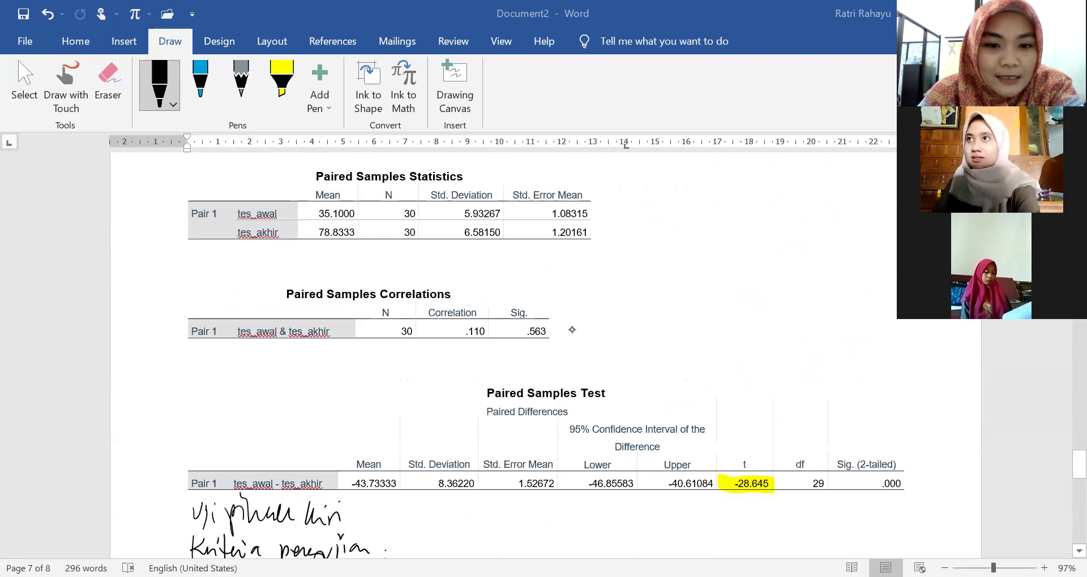